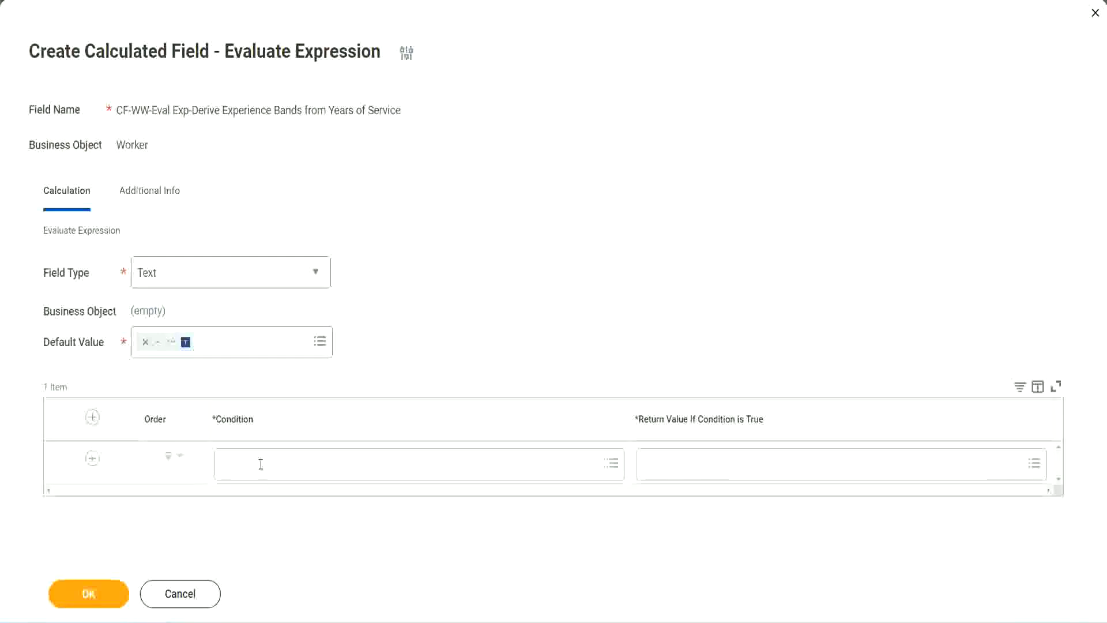
# - Copy the Field 1 name from the Notepad++ notes and set the first row's condition to CF-WW-TF-Length of Service between 0 and 7 years
pyautogui.click(261, 465)
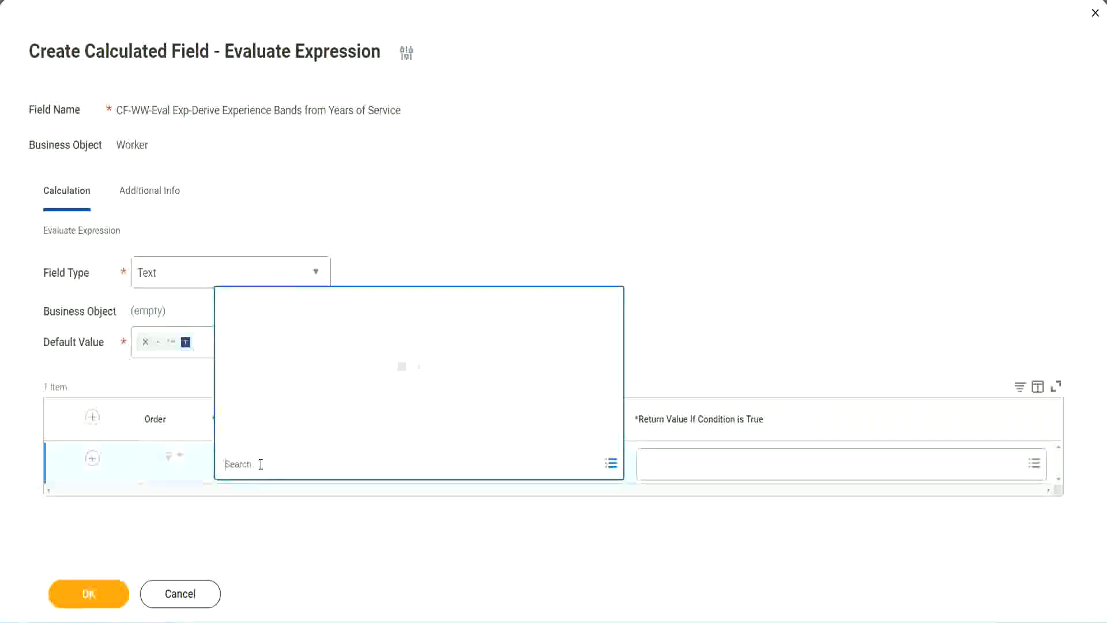
pyautogui.click(425, 262)
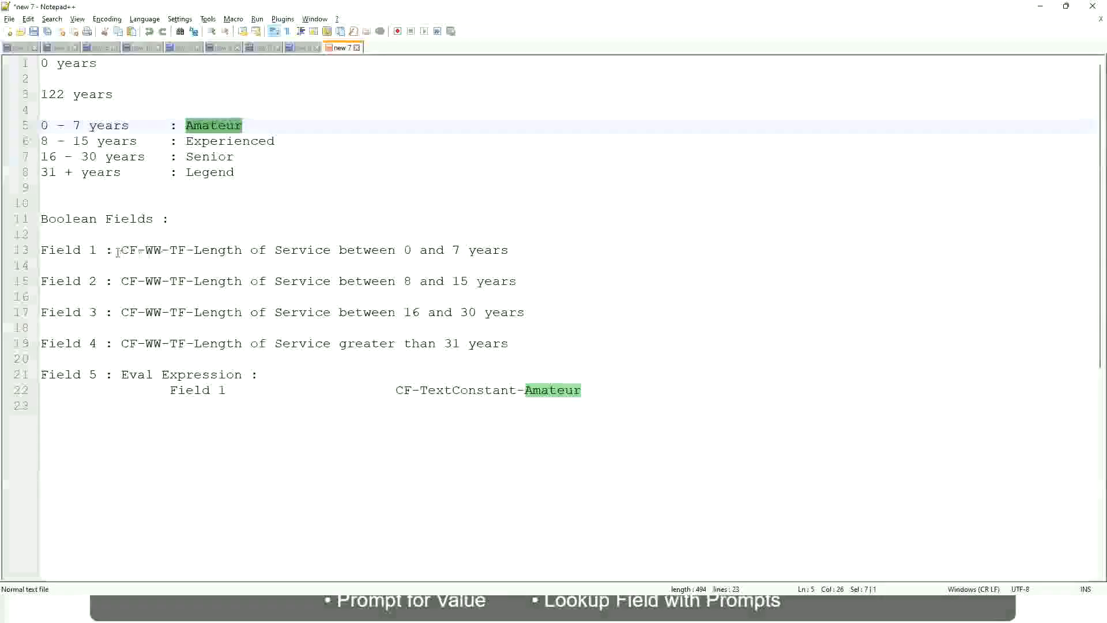
pyautogui.moveTo(123, 249); pyautogui.dragTo(509, 254)
pyautogui.hotkey('ctrl', 'c')
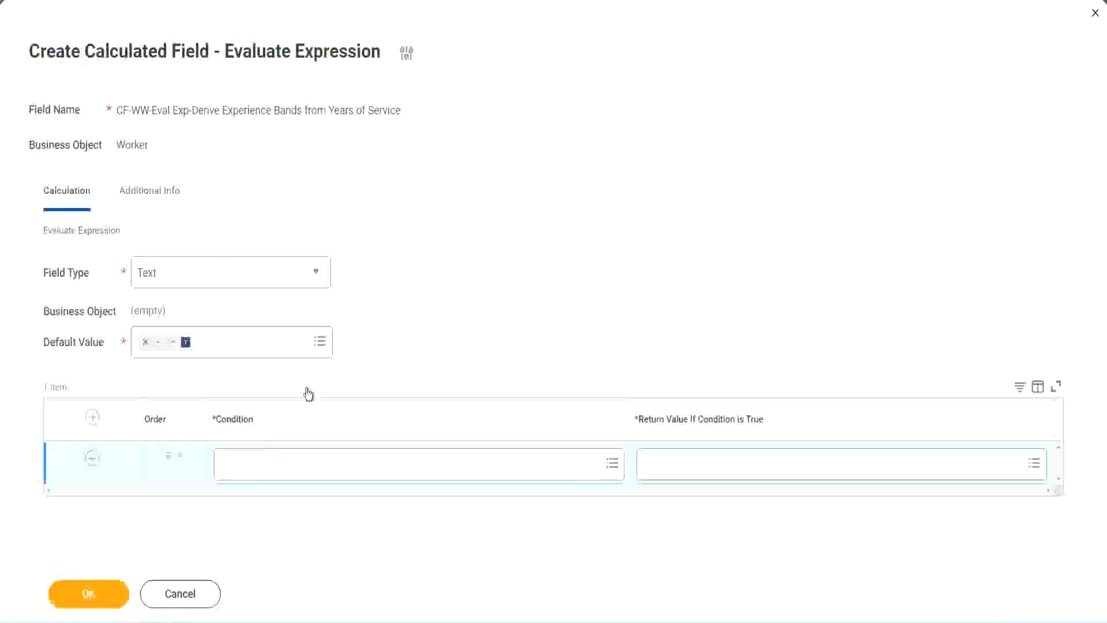
pyautogui.click(282, 468)
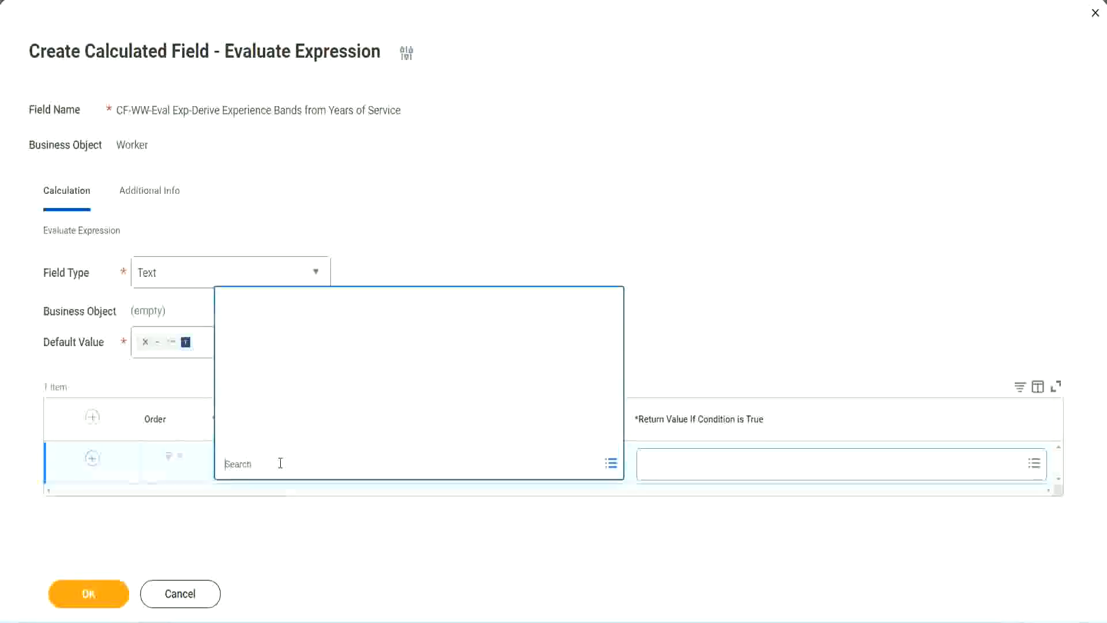
pyautogui.hotkey('ctrl', 'v')
pyautogui.press('Return')
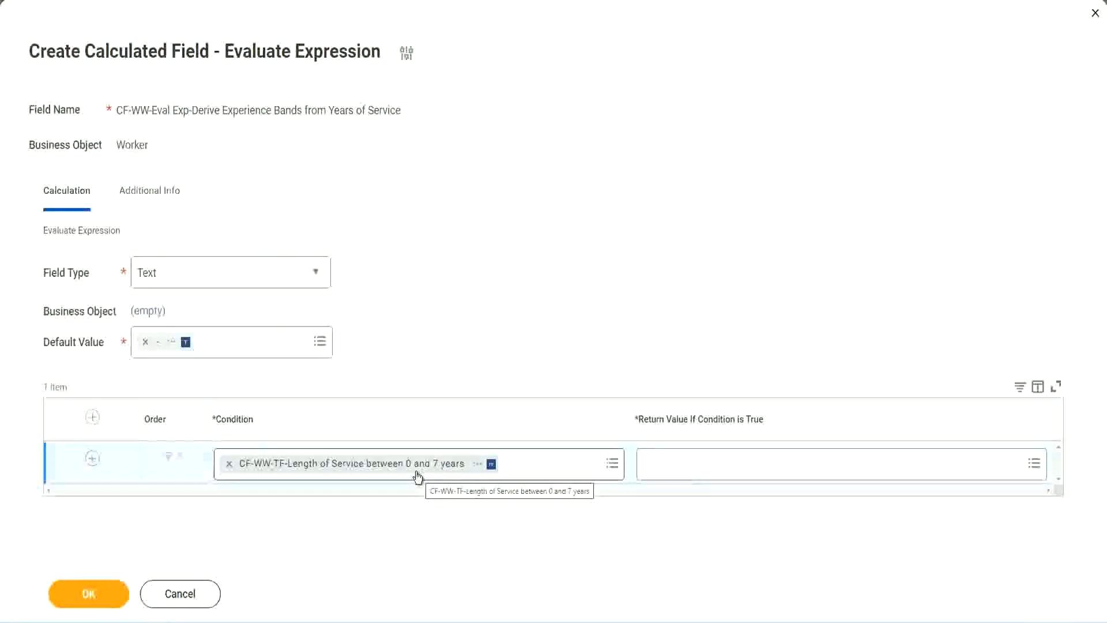
# - Search the first row's return value options for the text "Amaterue"
pyautogui.click(720, 473)
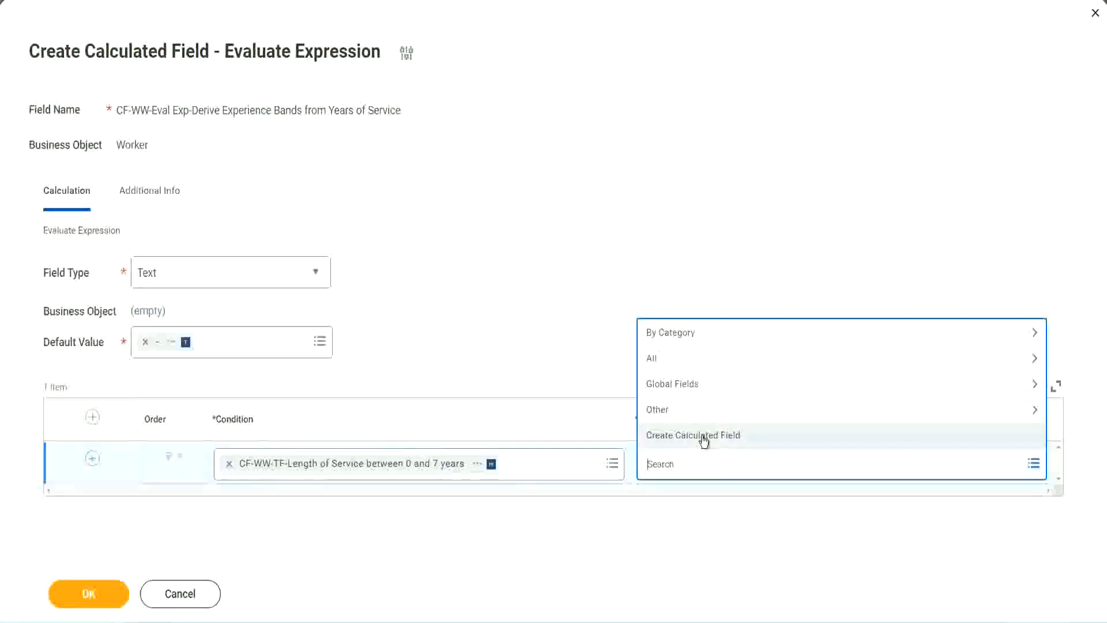
pyautogui.click(642, 287)
pyautogui.click(667, 470)
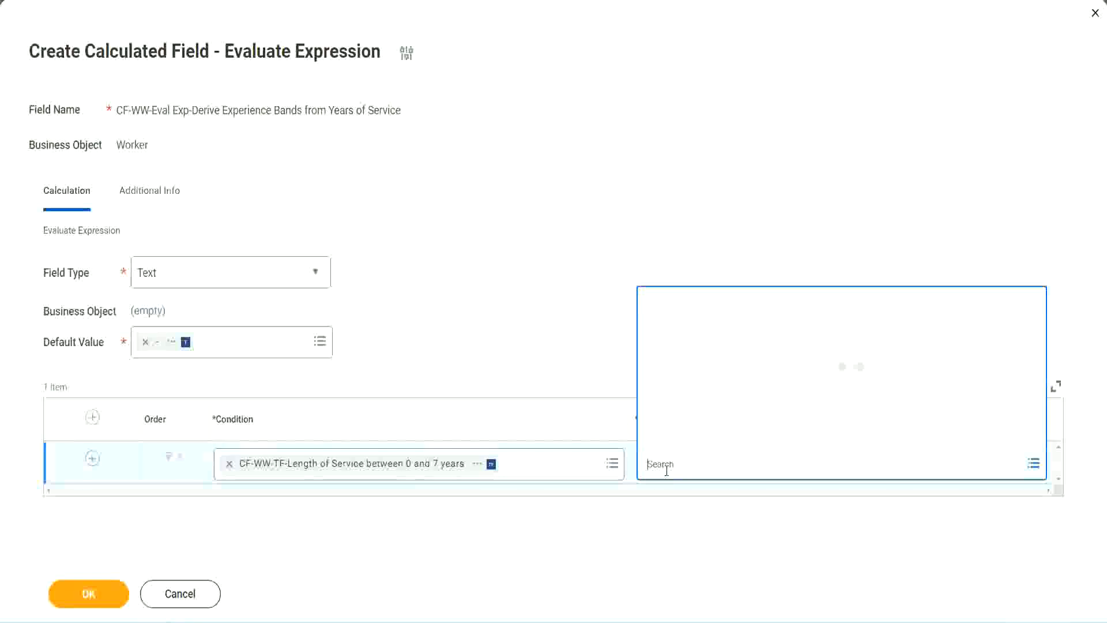
pyautogui.write('Amaterue')
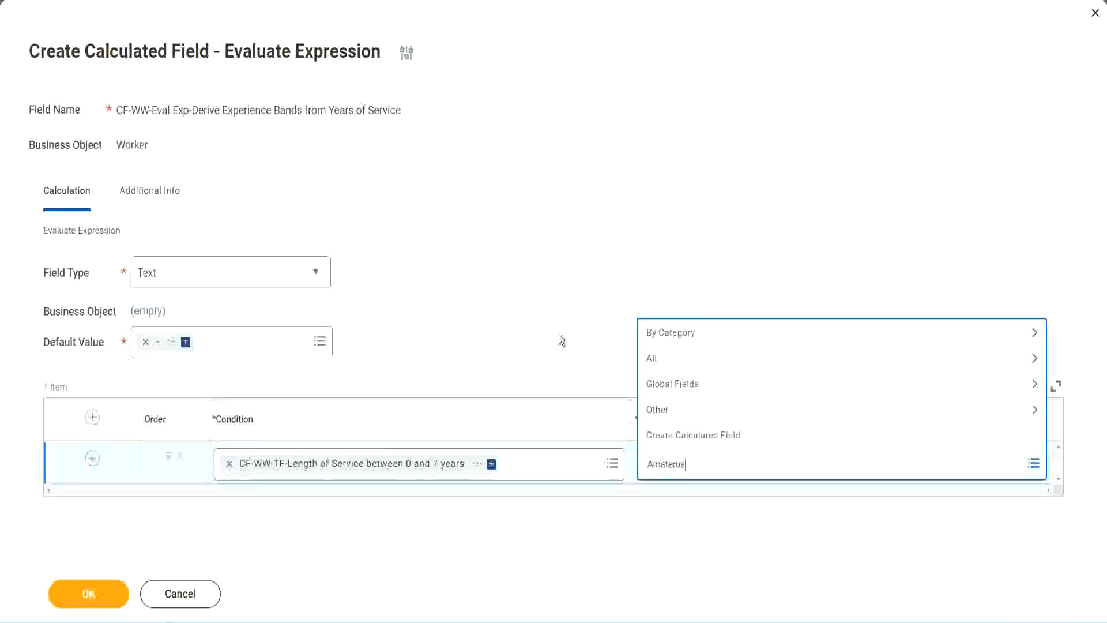
pyautogui.press('Return')
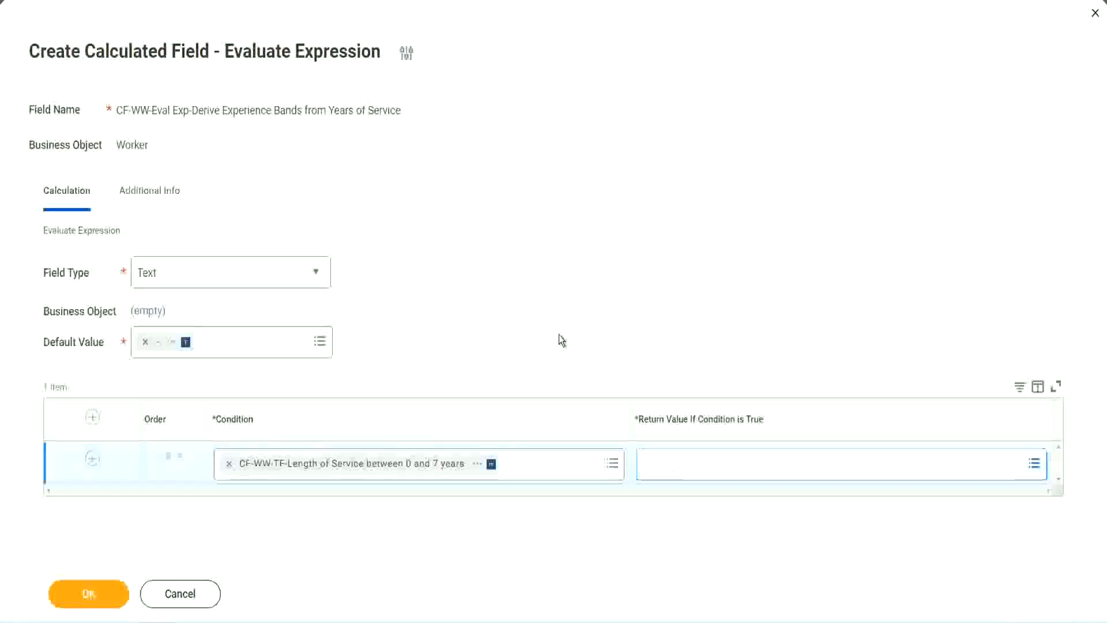
pyautogui.click(698, 468)
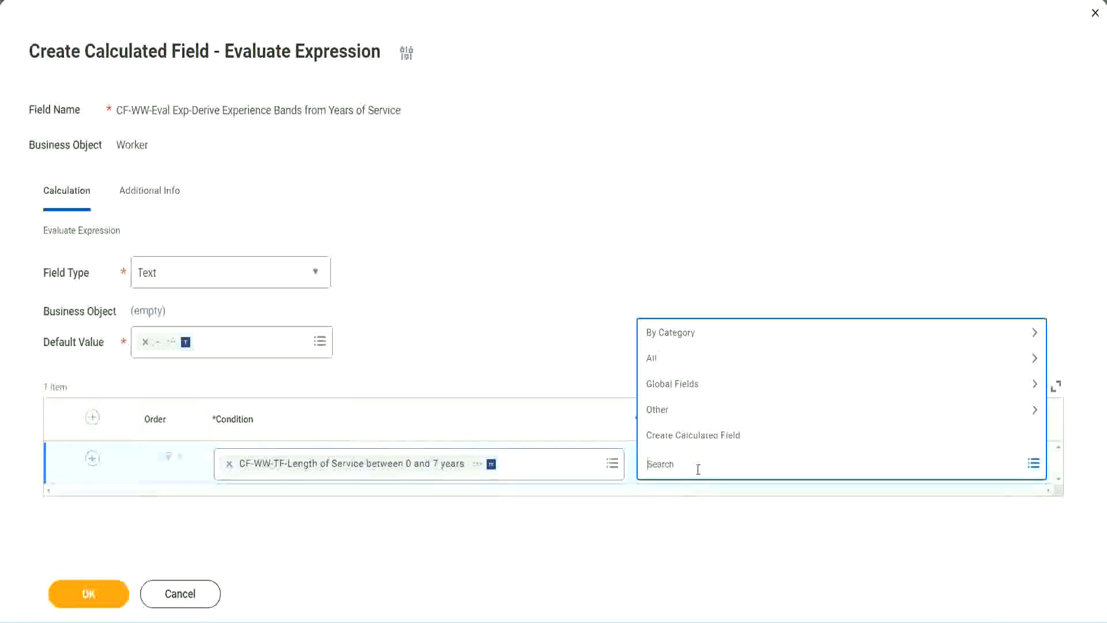
pyautogui.click(559, 340)
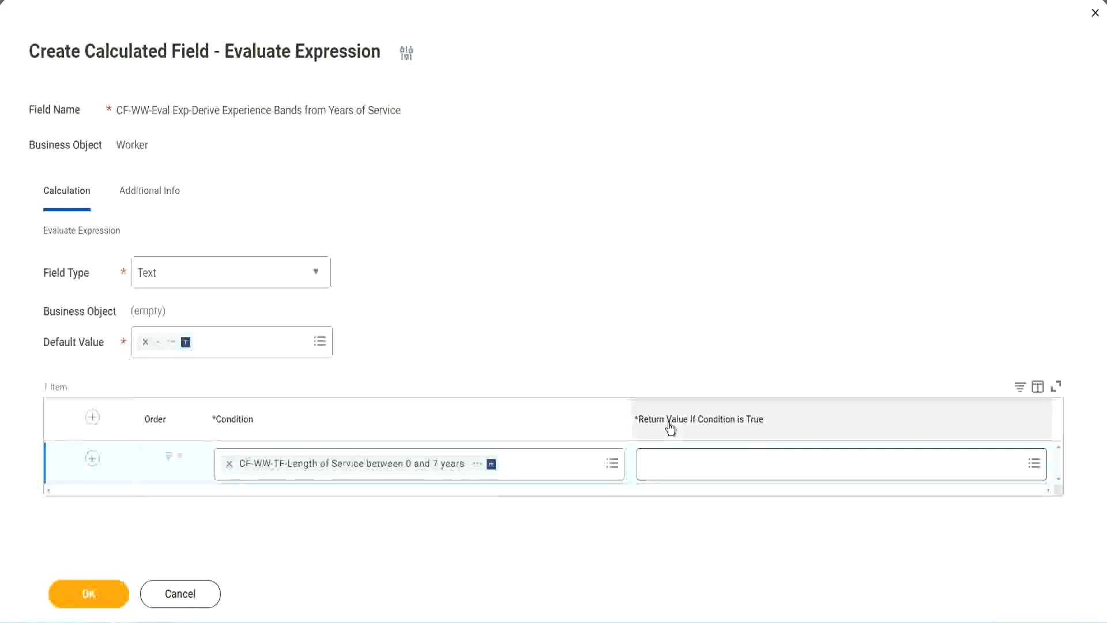
# - Start a new calculated field for the first row's return value and name it CF-WW-TC-Amateur
pyautogui.click(717, 466)
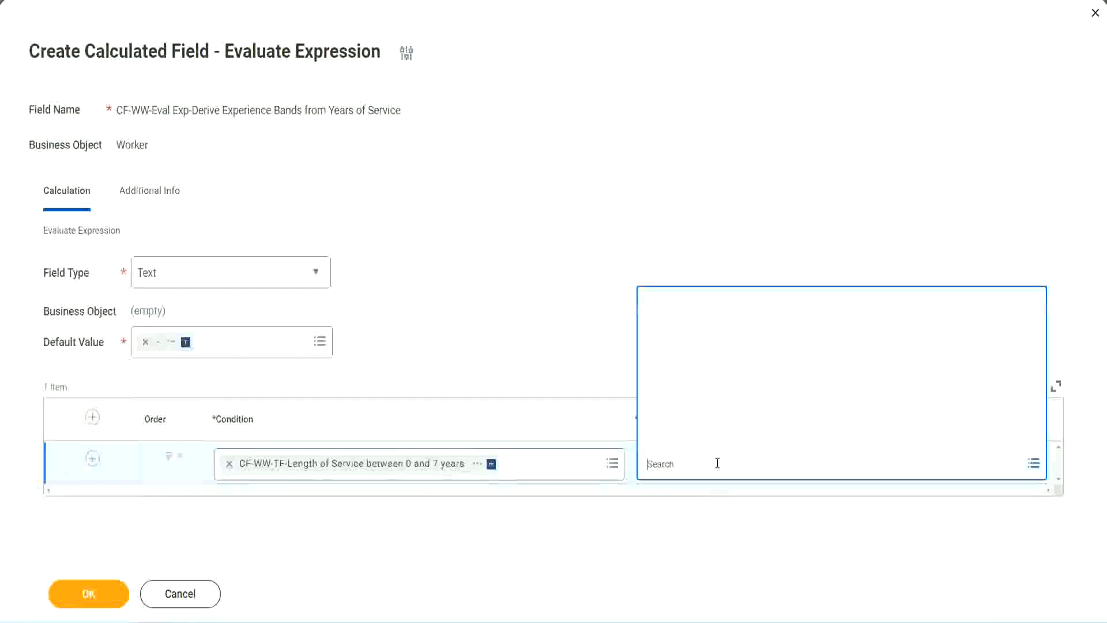
pyautogui.click(709, 436)
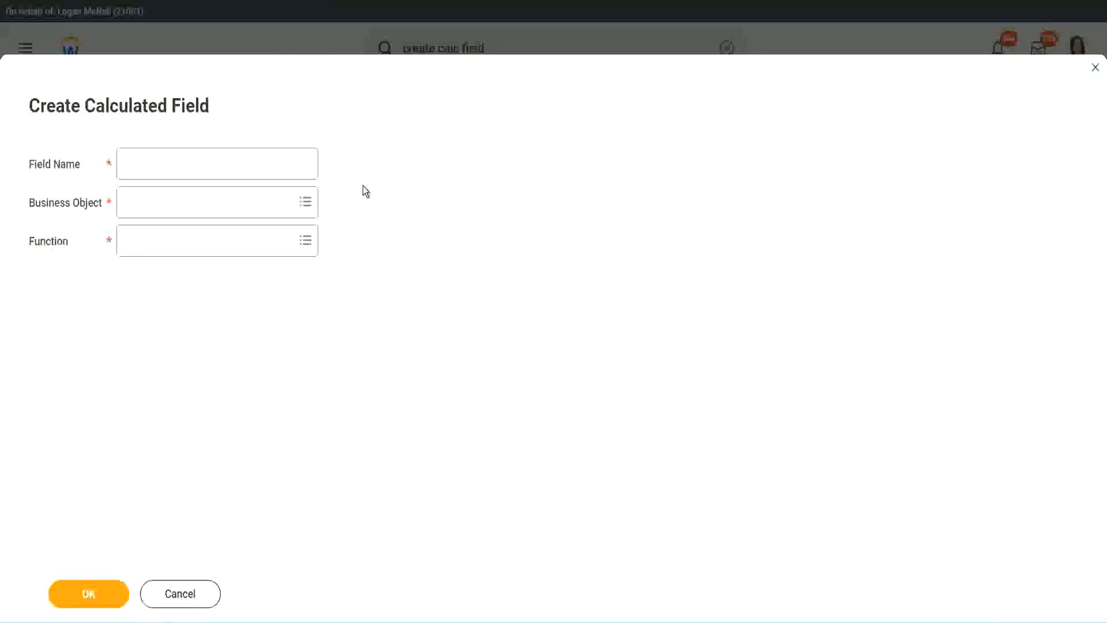
pyautogui.click(134, 164)
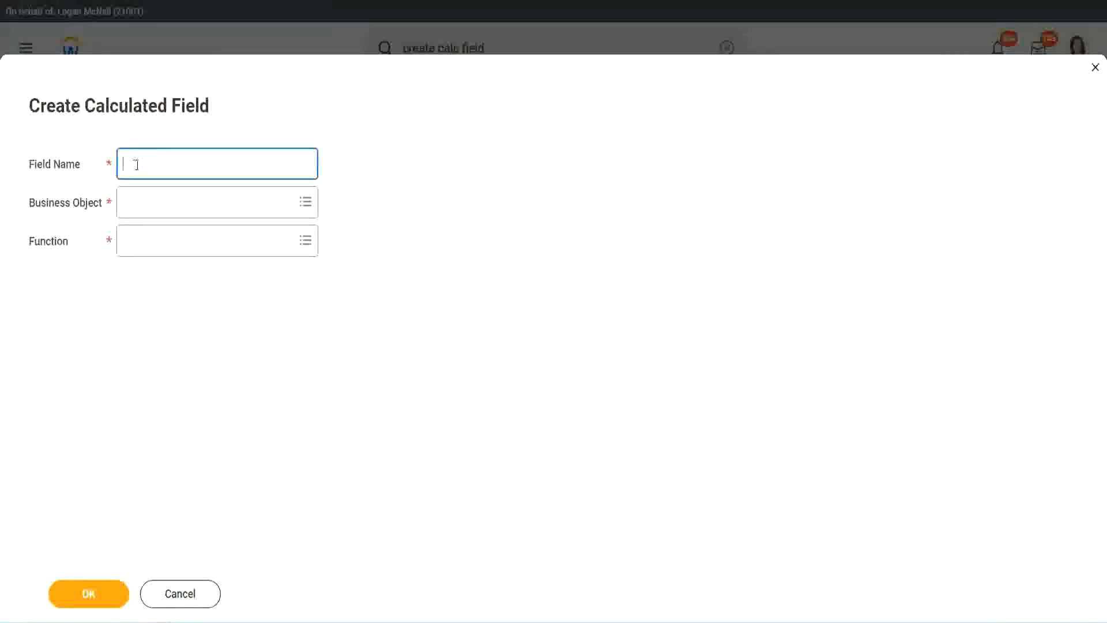
pyautogui.write('CF-TC-Am')
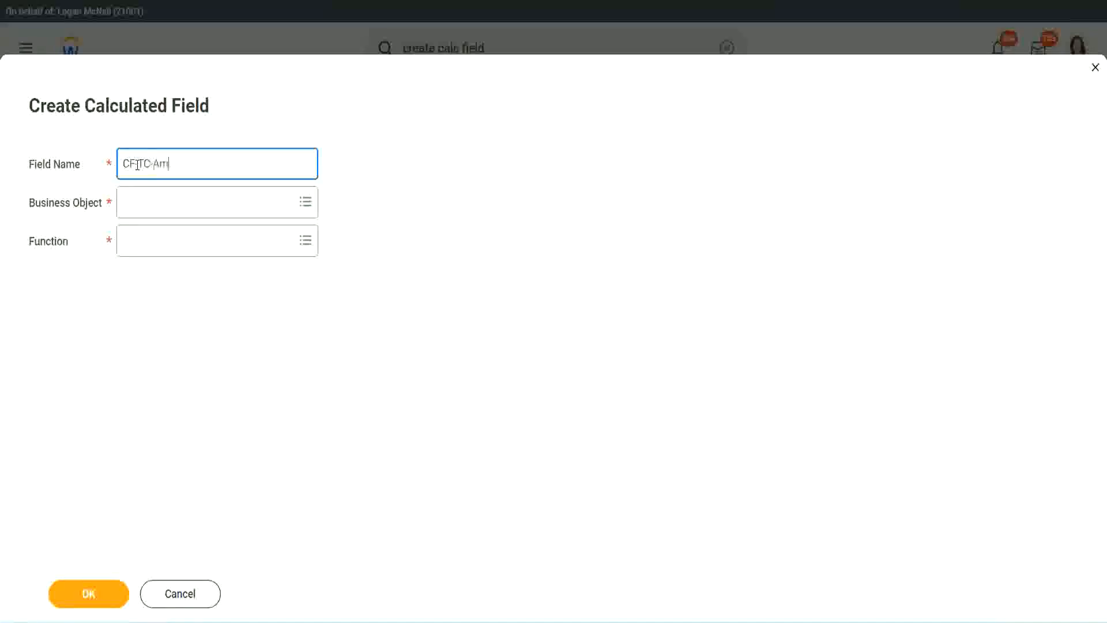
pyautogui.write('ateur')
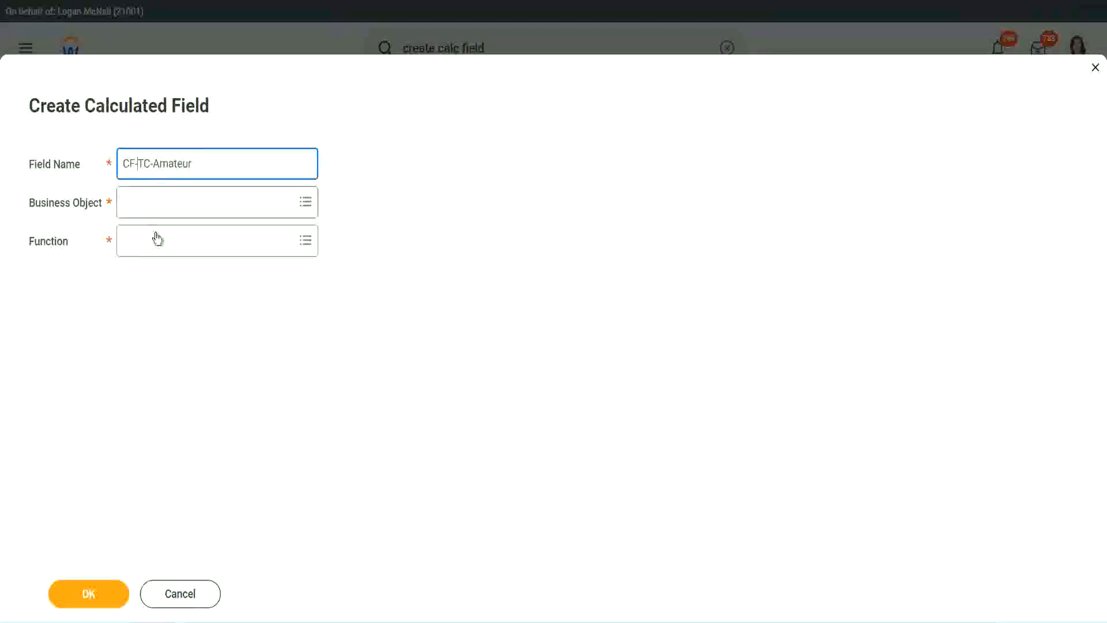
pyautogui.write('WW-')
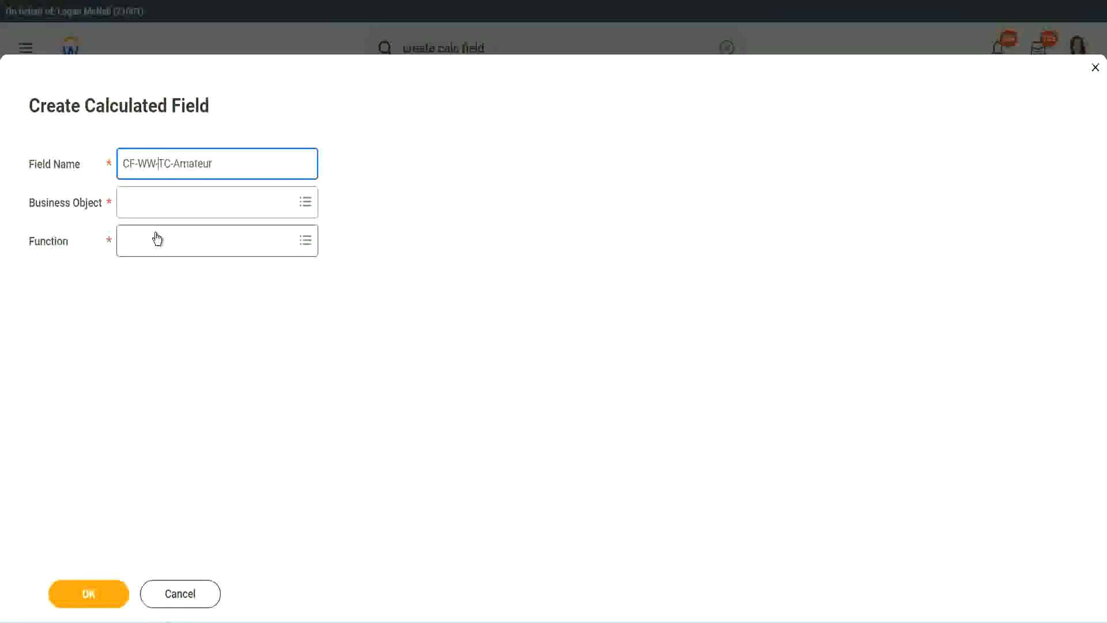
# - Set the new calculated field's business object to Global
pyautogui.click(156, 203)
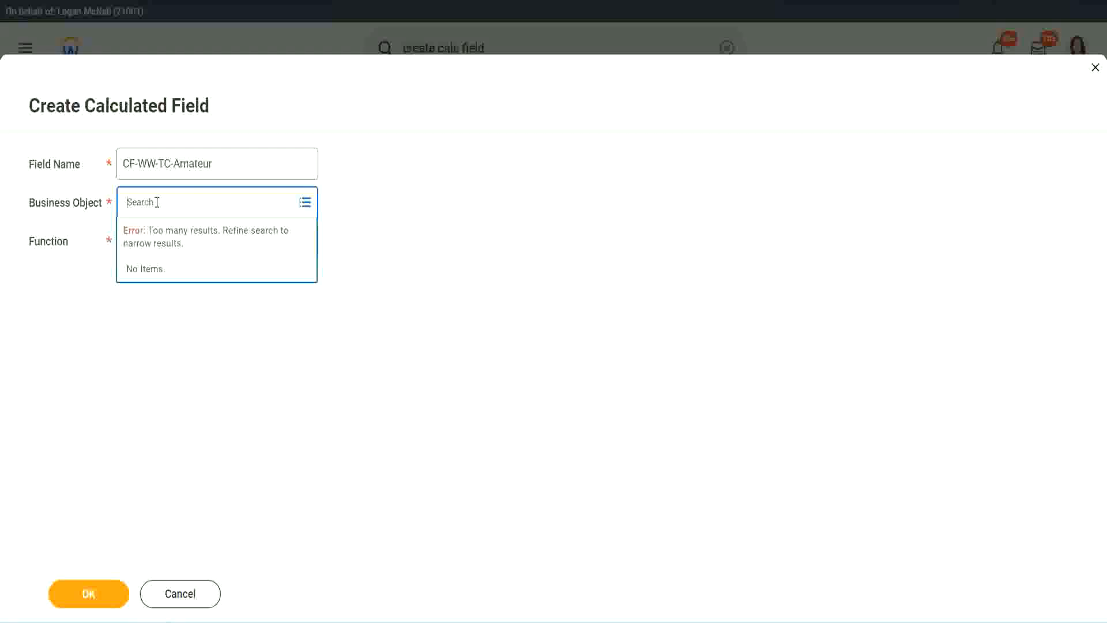
pyautogui.write('worker')
pyautogui.press('BackSpace')
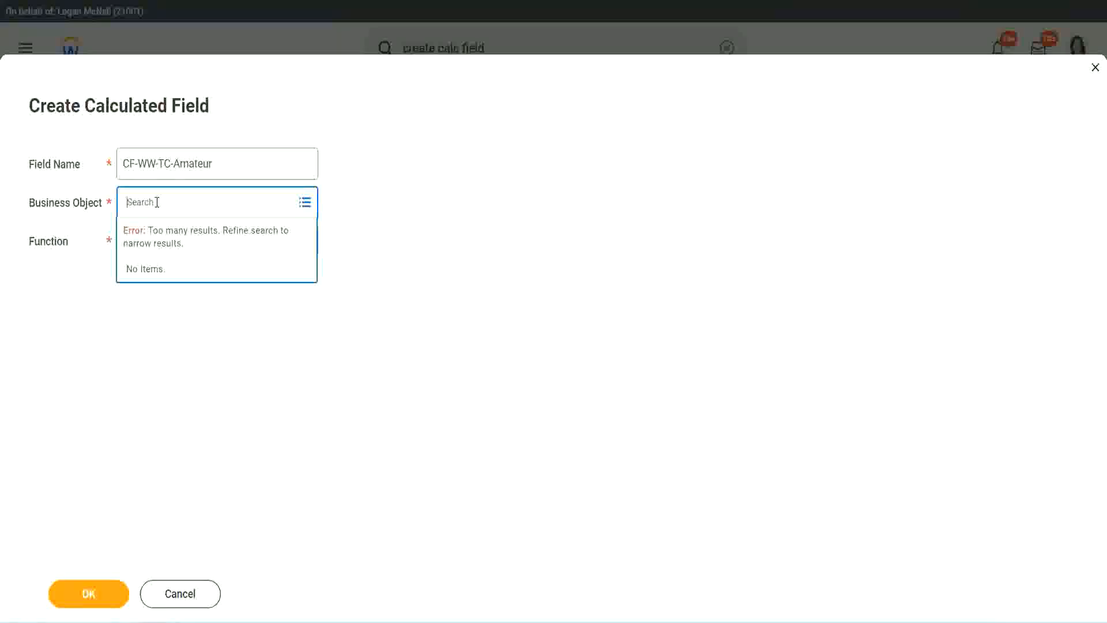
pyautogui.write('global')
pyautogui.press('Return')
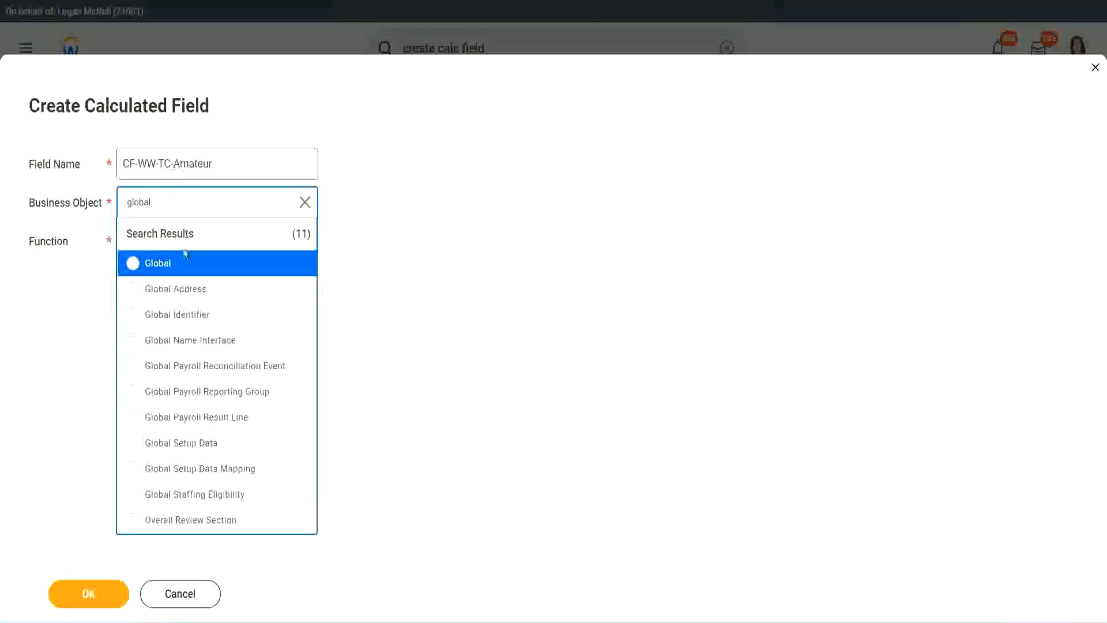
pyautogui.click(153, 268)
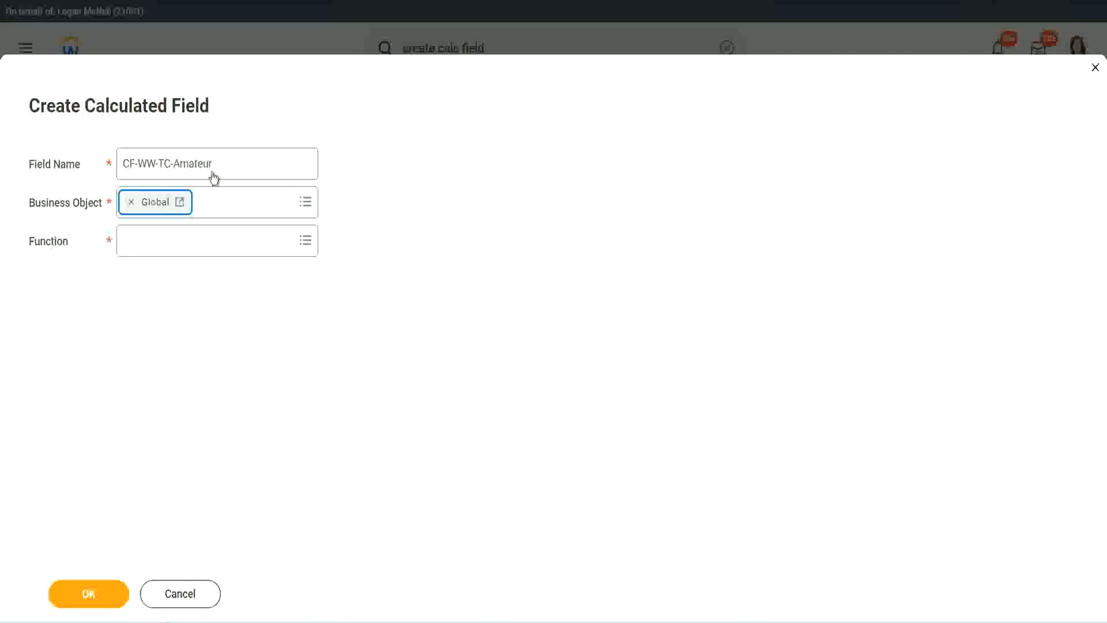
pyautogui.tripleClick(286, 157)
pyautogui.click(188, 160)
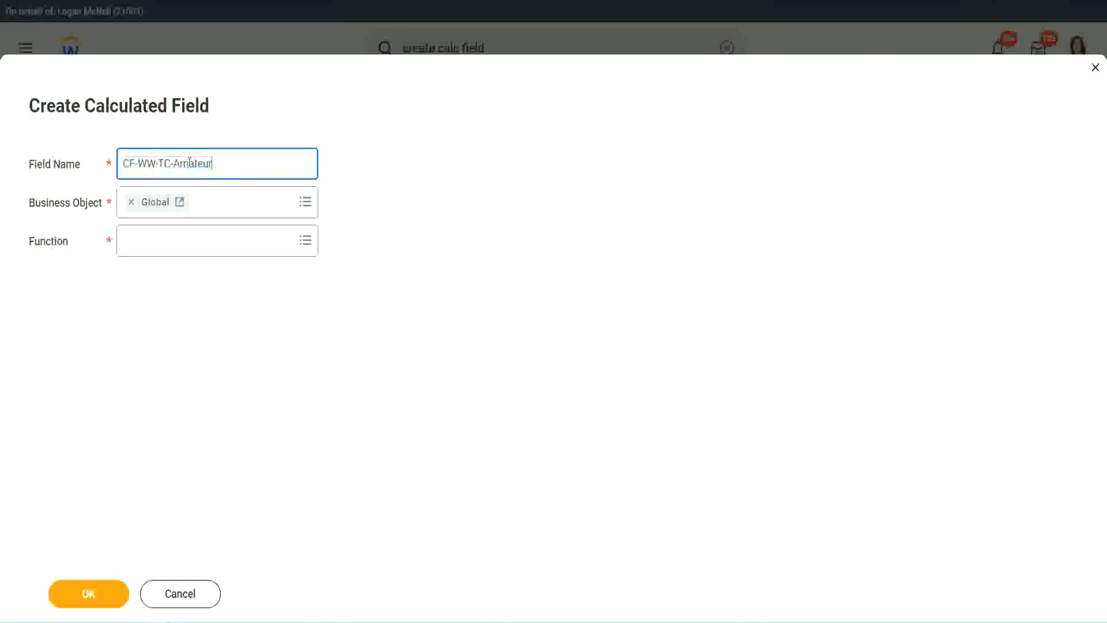
pyautogui.doubleClick(188, 161)
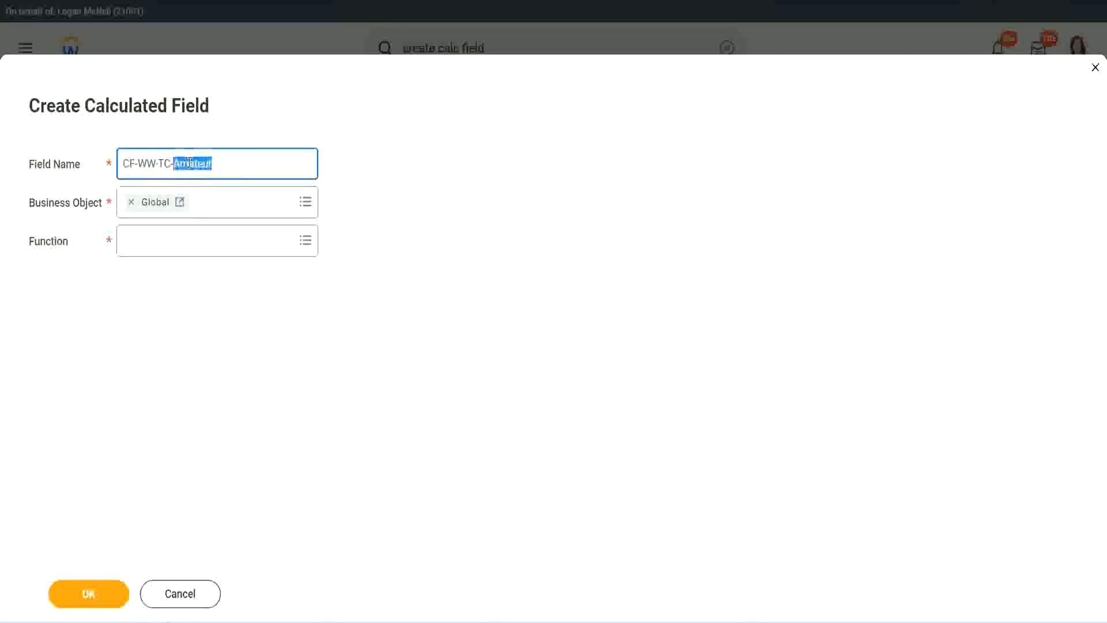
pyautogui.click(230, 162)
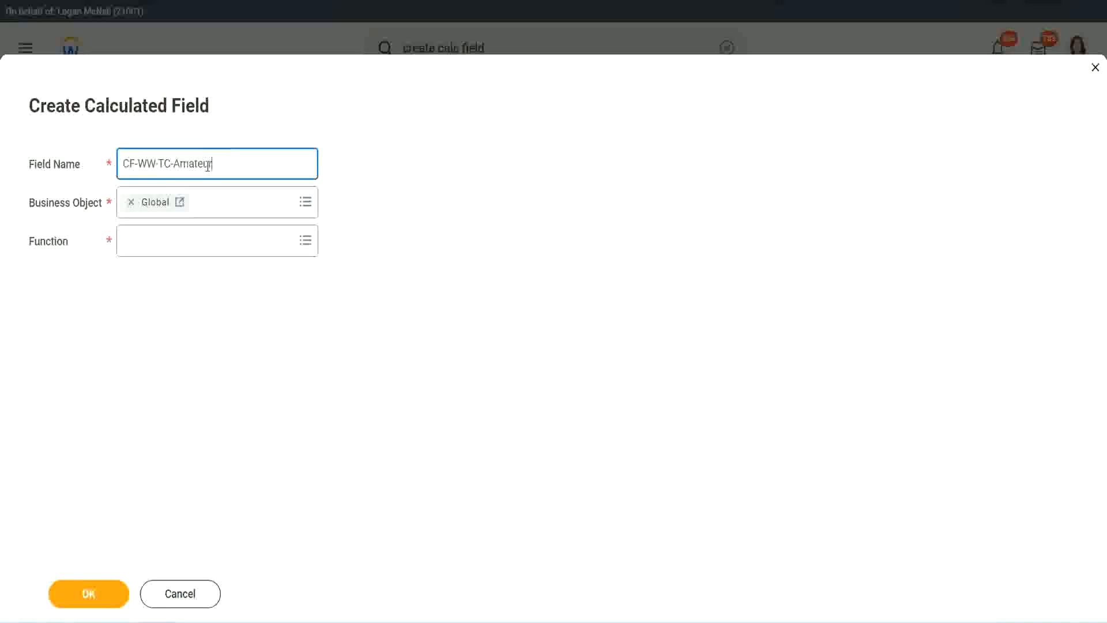
pyautogui.doubleClick(207, 166)
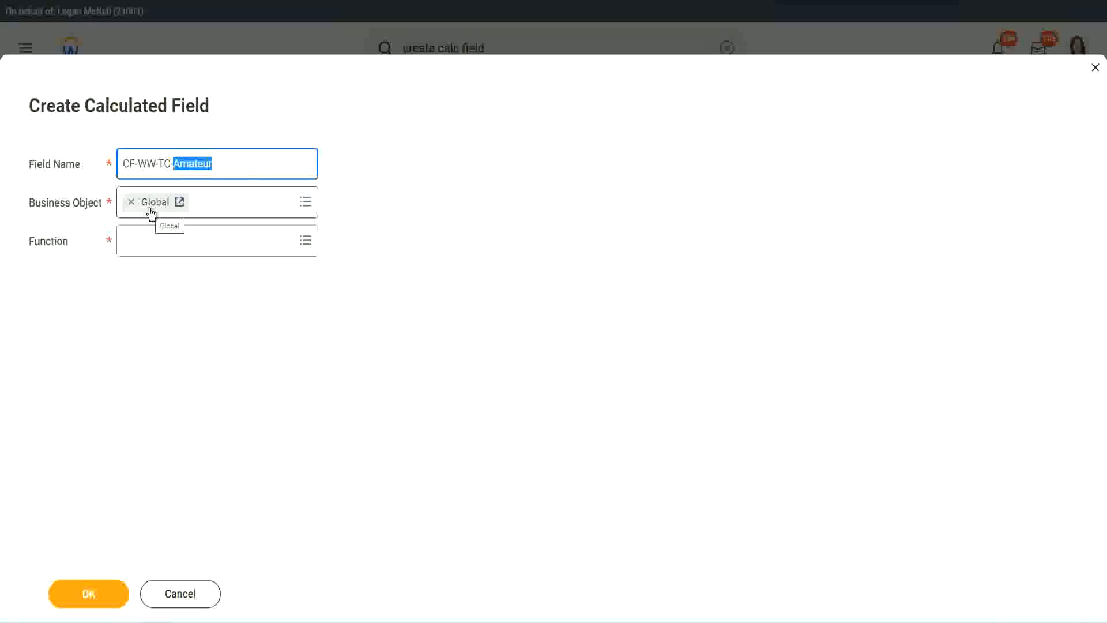
# - Set the new field's function to Text Constant and proceed to its calculation definition
pyautogui.click(154, 240)
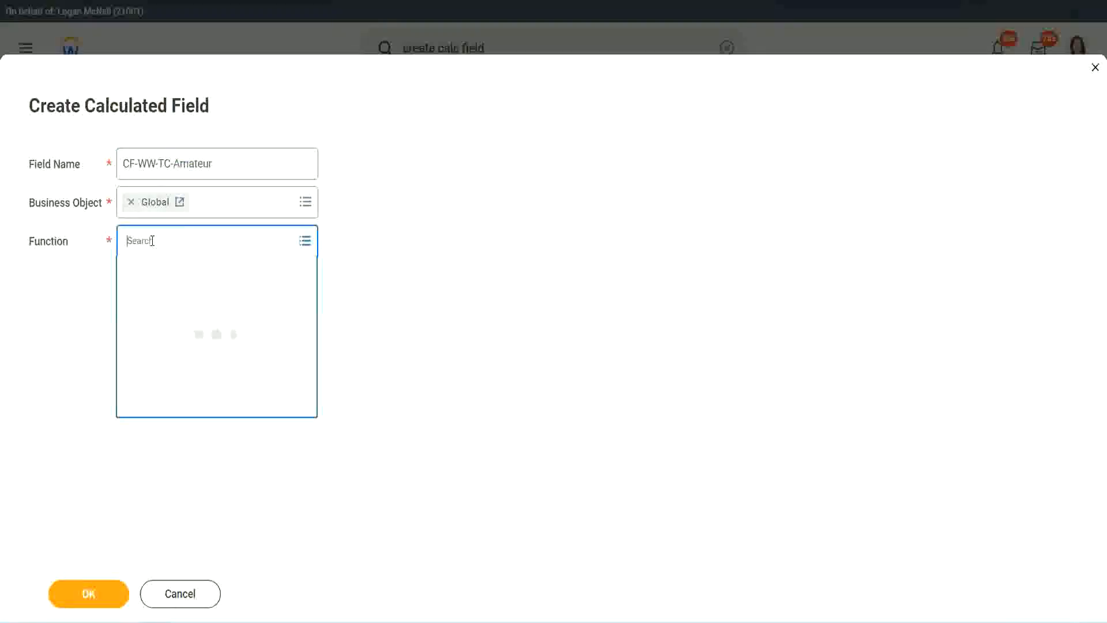
pyautogui.write('text const')
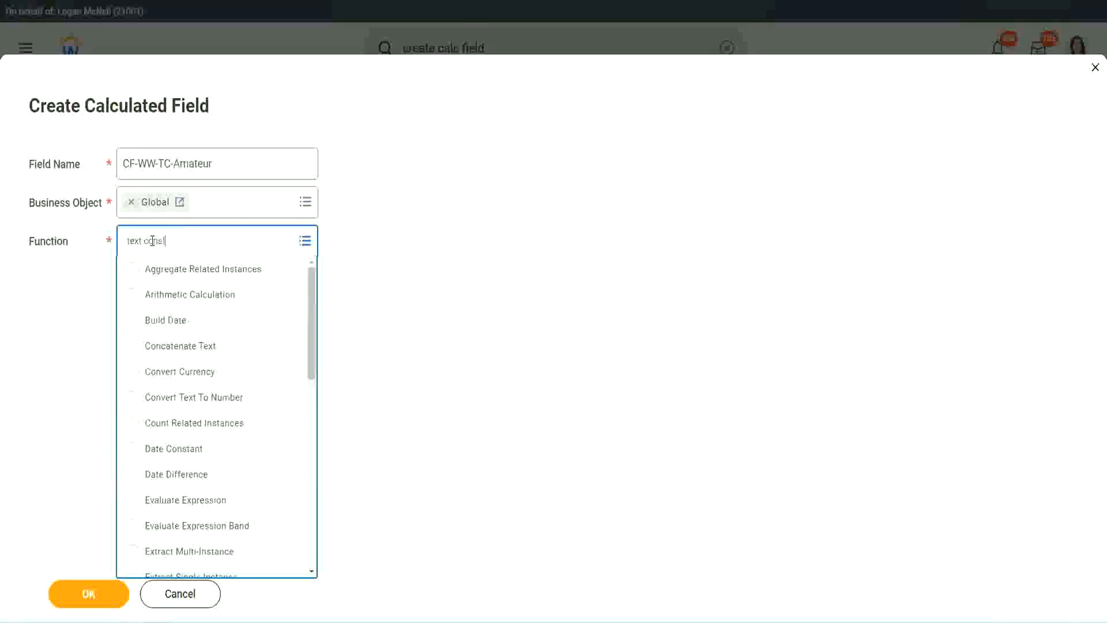
pyautogui.press('Return')
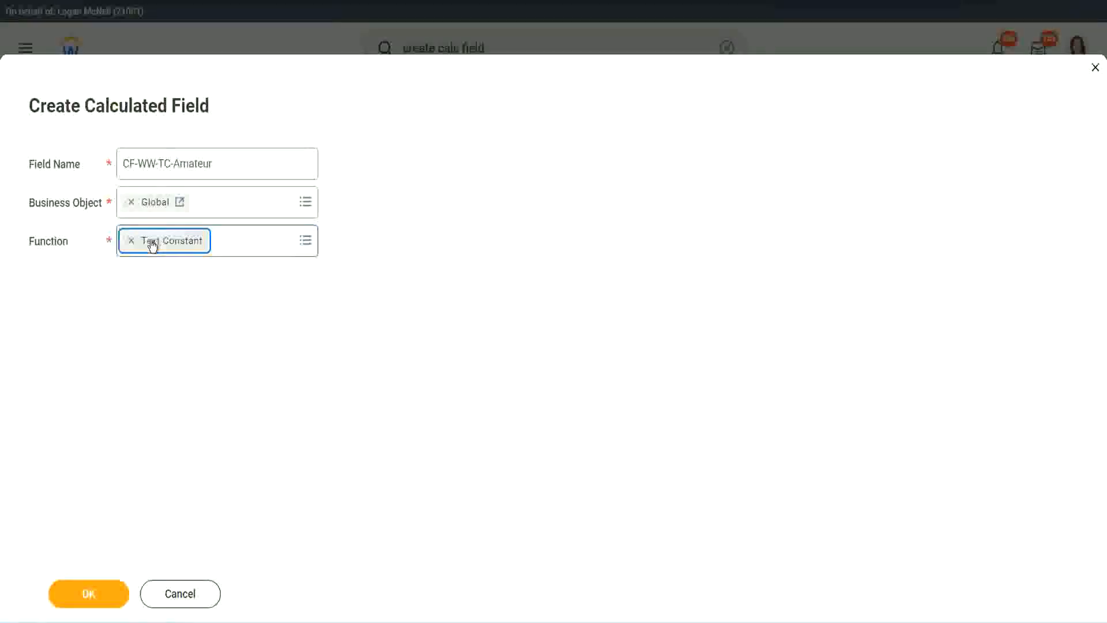
pyautogui.click(89, 594)
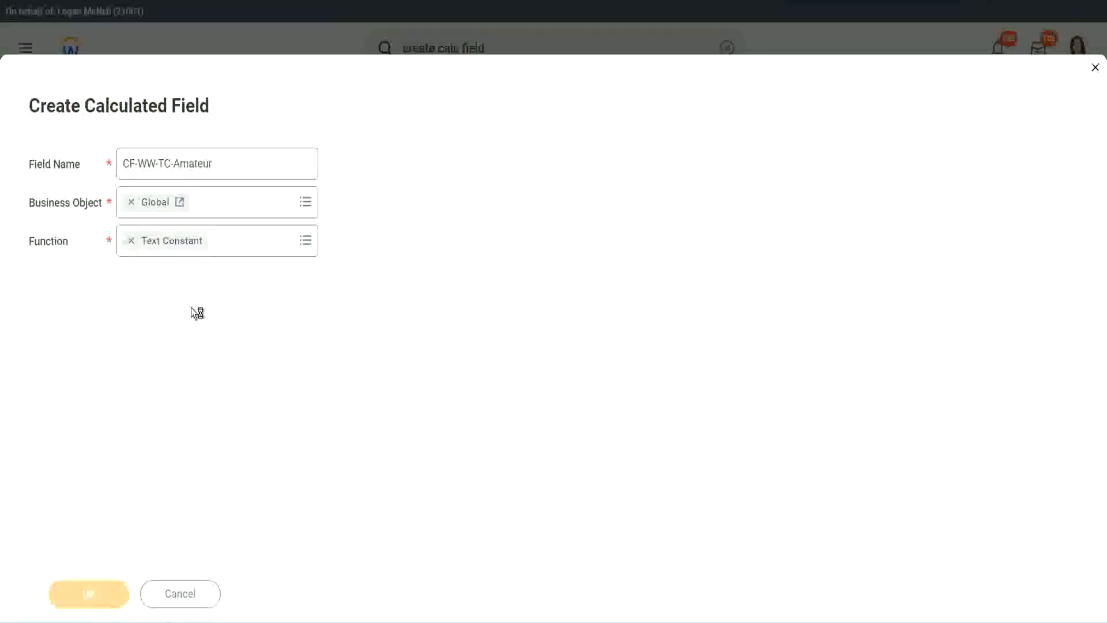
# - Set the text constant to Amateur and save the field as the first row's return value
pyautogui.click(184, 327)
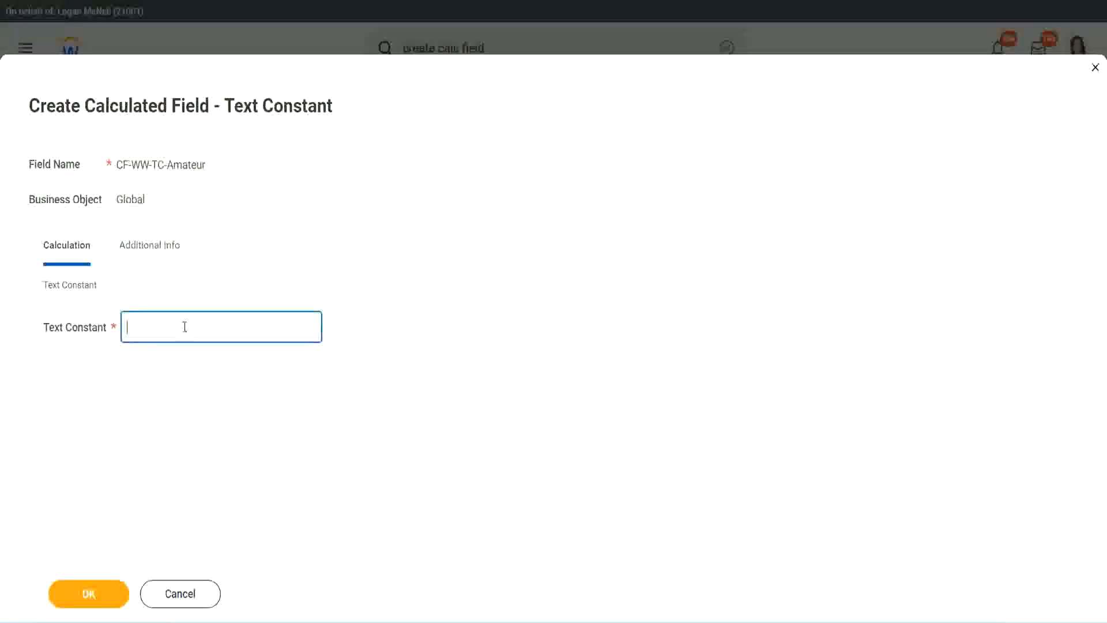
pyautogui.write('Amateur')
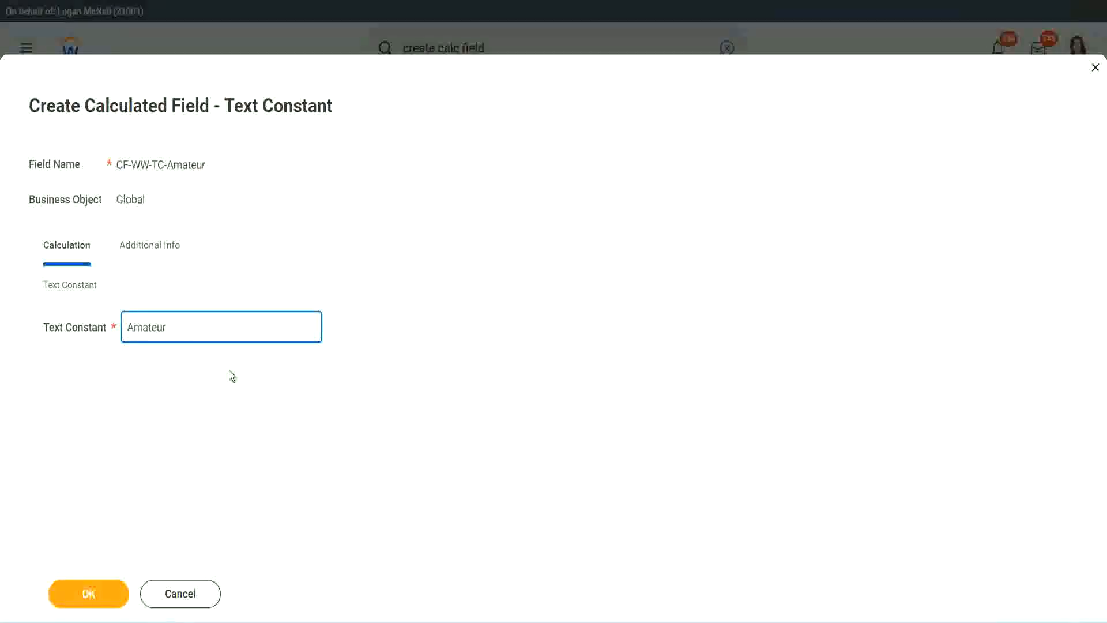
pyautogui.click(87, 593)
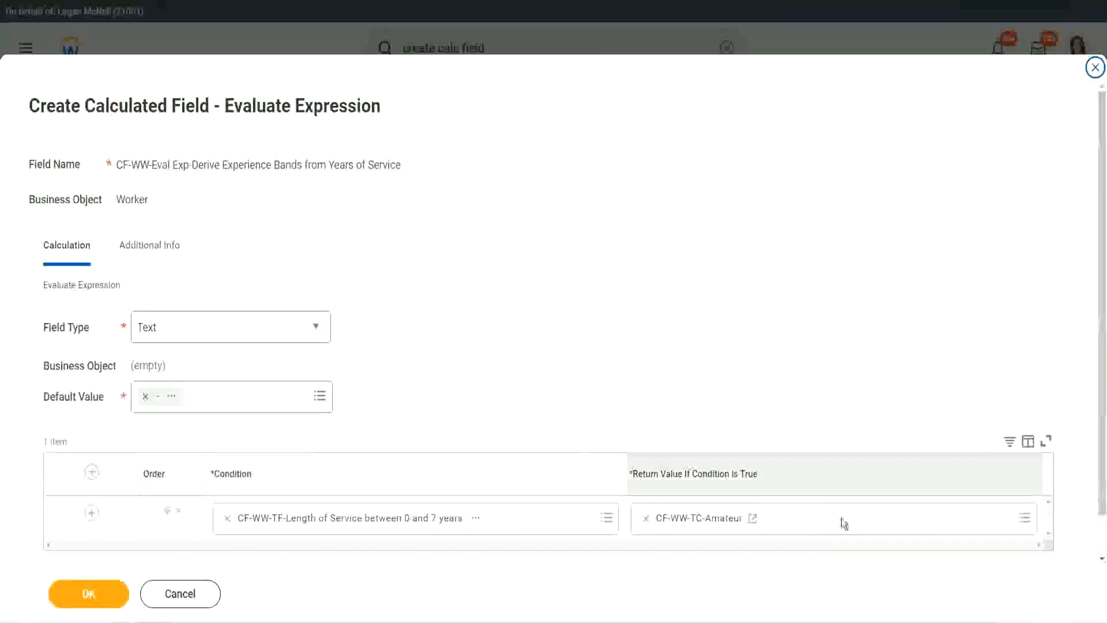
# - Copy the text of the CF-WW-TC-Amateur return value and add a second condition row below the first
pyautogui.rightClick(686, 520)
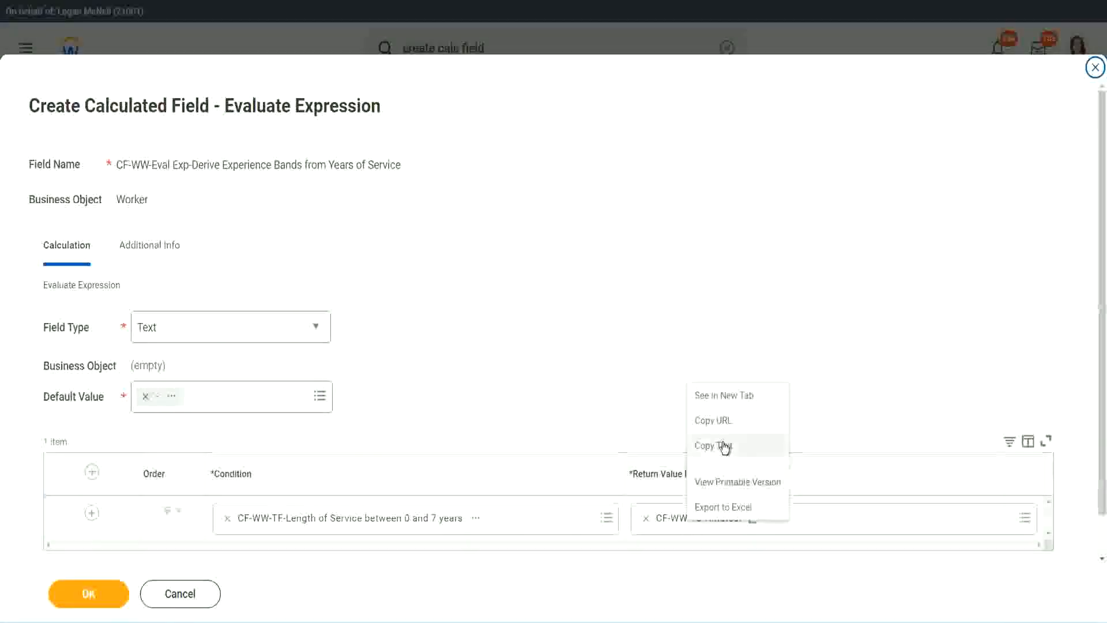
pyautogui.click(725, 447)
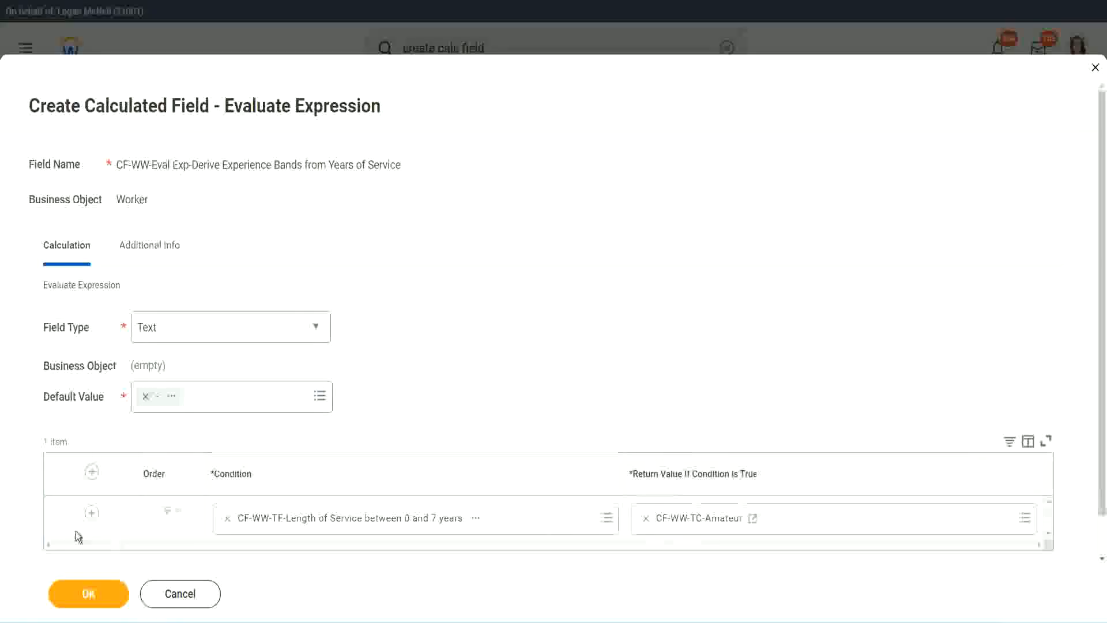
pyautogui.click(92, 515)
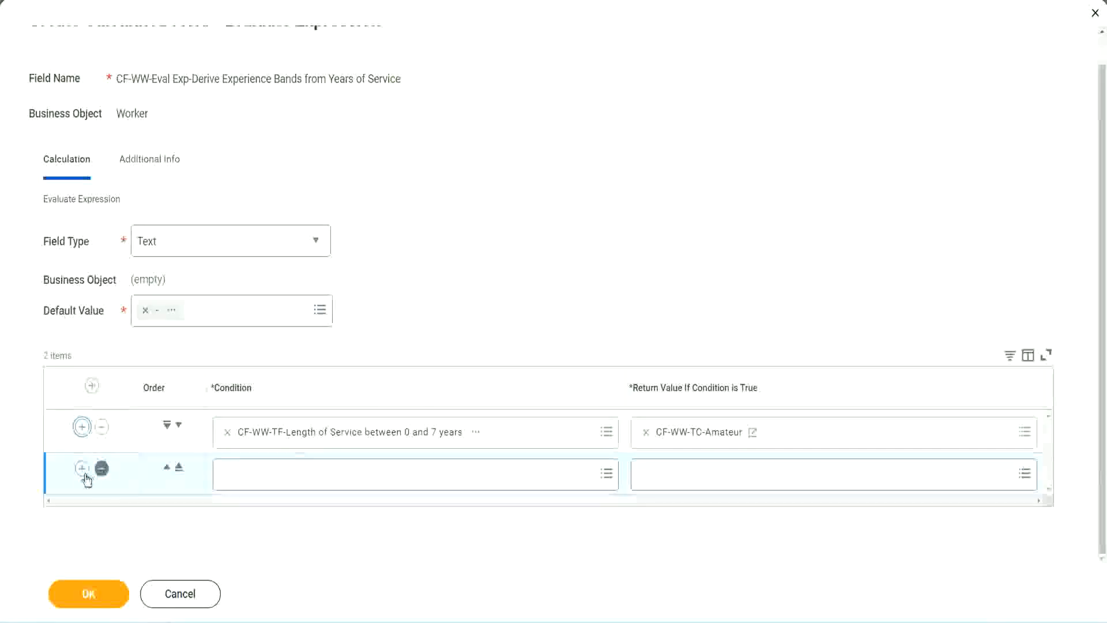
# - Extend the table to four condition rows and set the second row's condition to CF-WW-TF-Length of Service between 8 and 15 years
pyautogui.click(82, 469)
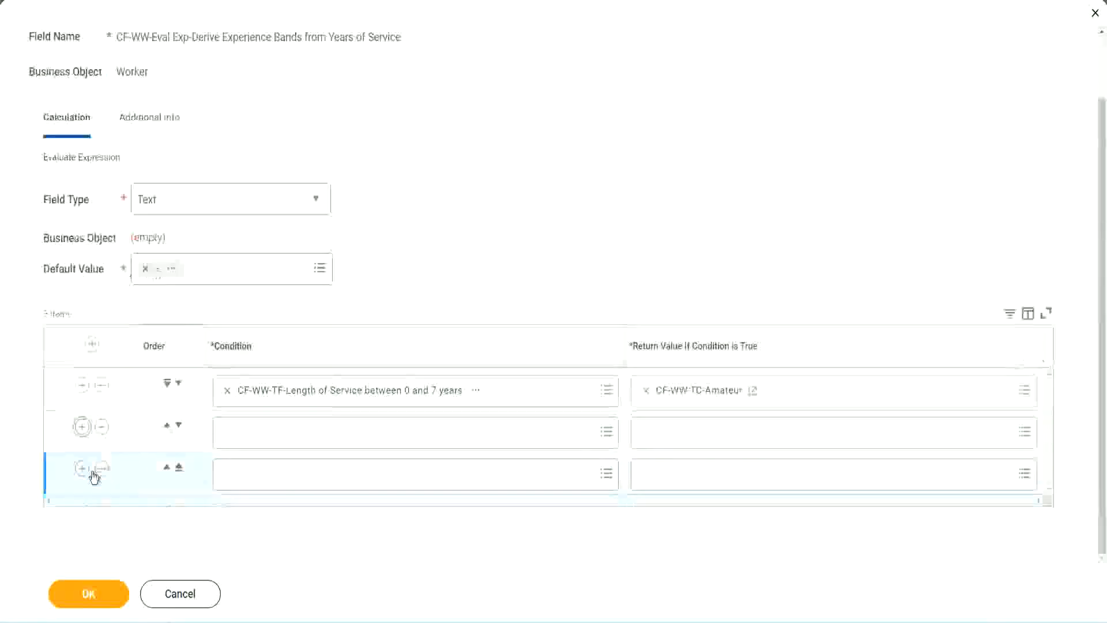
pyautogui.click(272, 433)
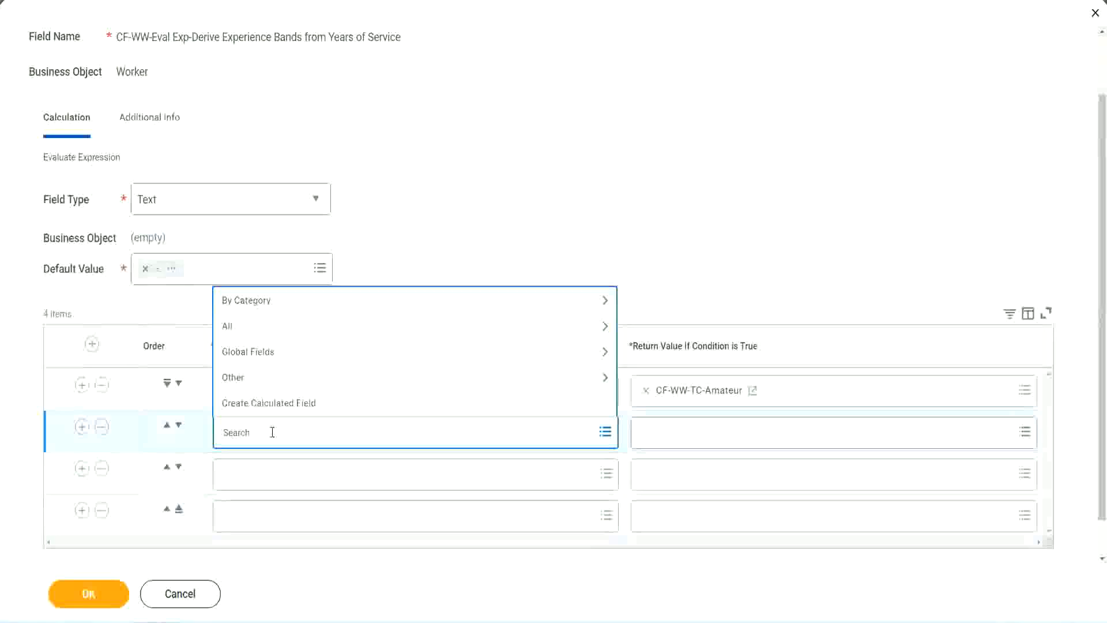
pyautogui.write('cf-ww')
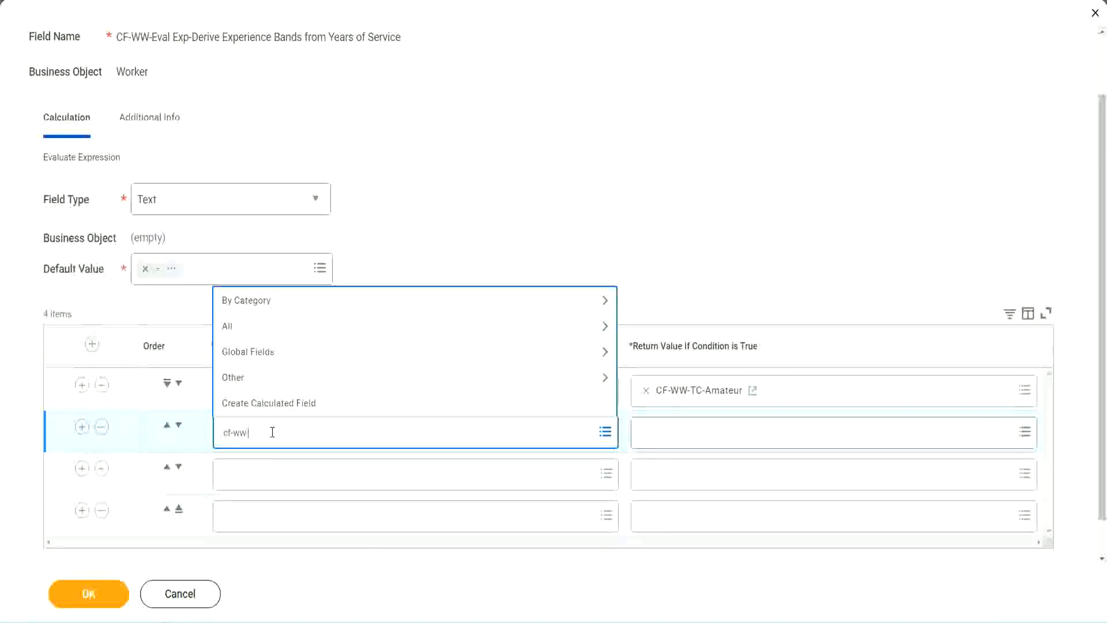
pyautogui.write('-tf')
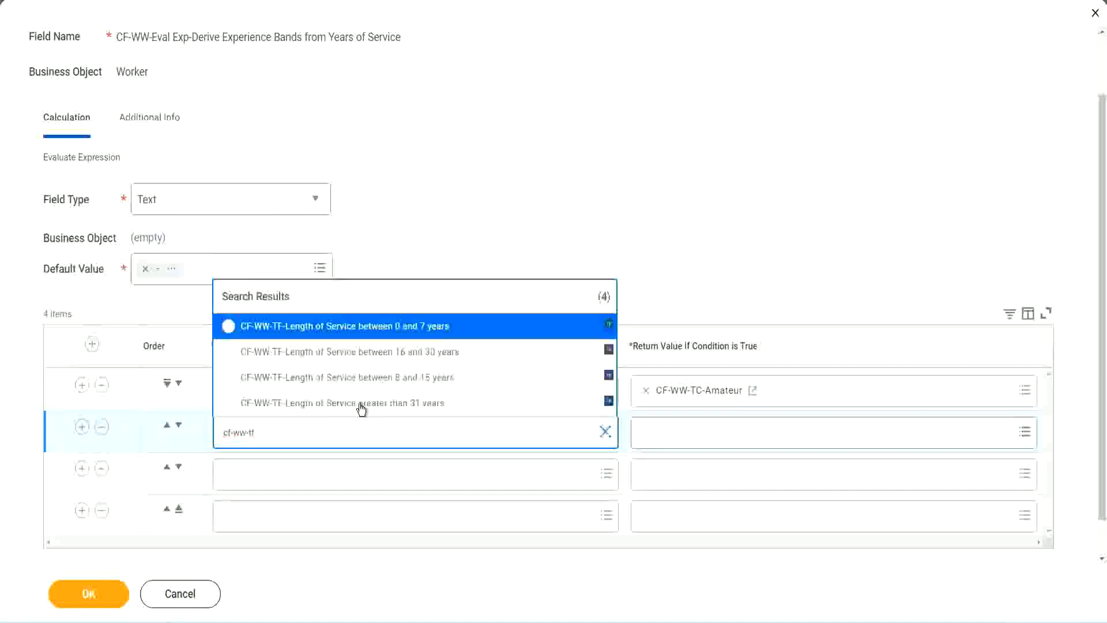
pyautogui.click(427, 378)
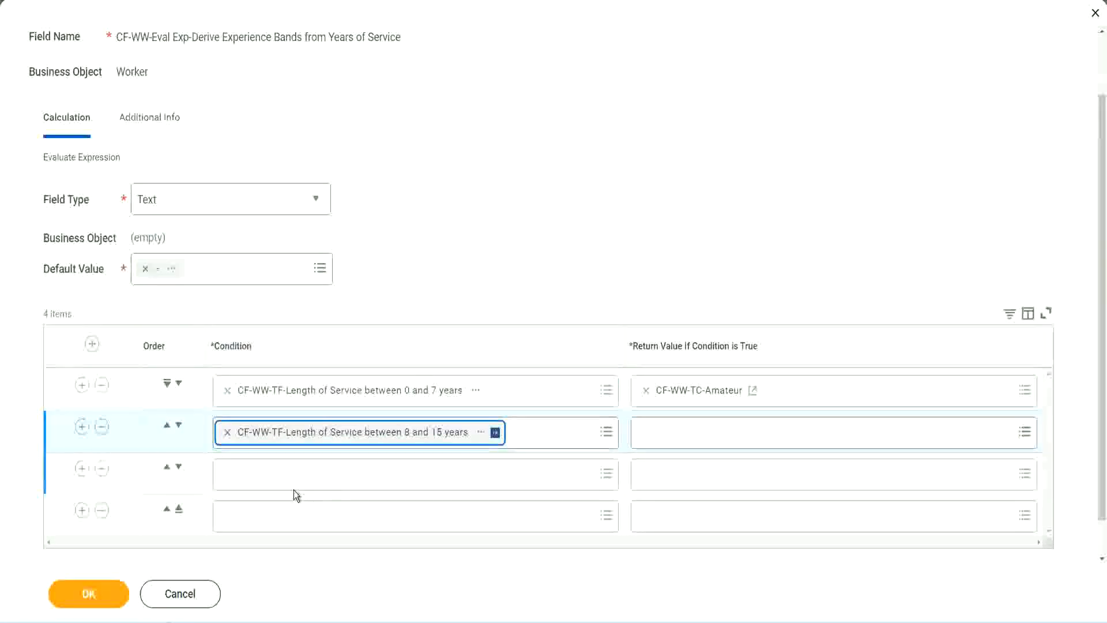
# - Set the third row's condition to CF-WW-TF-Length of Service between 16 and 30 years
pyautogui.click(279, 473)
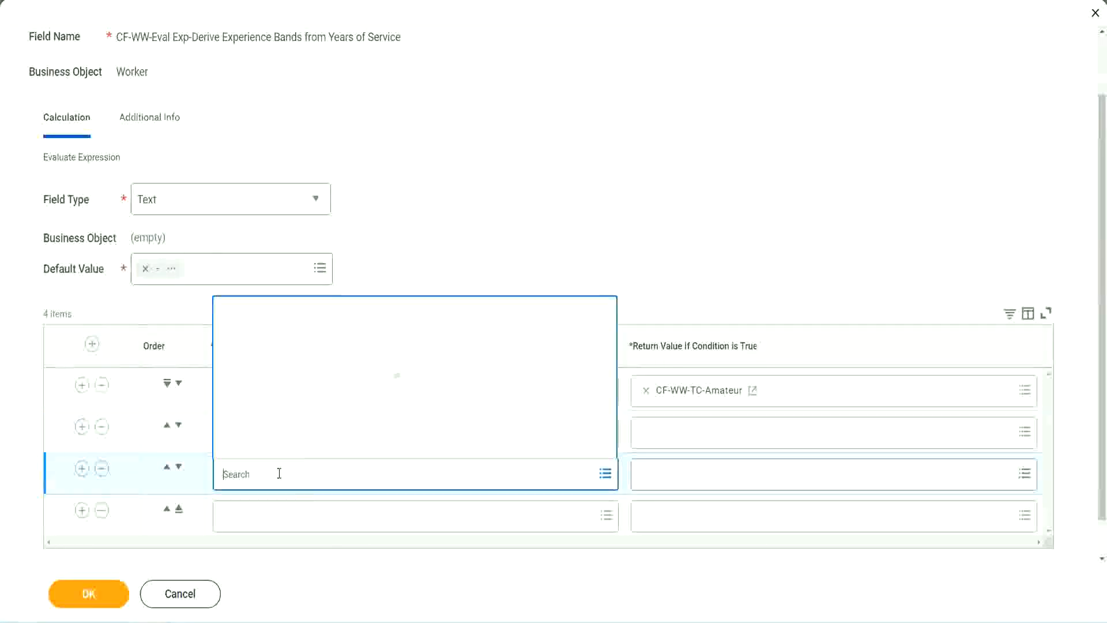
pyautogui.write('cf-ww-tf')
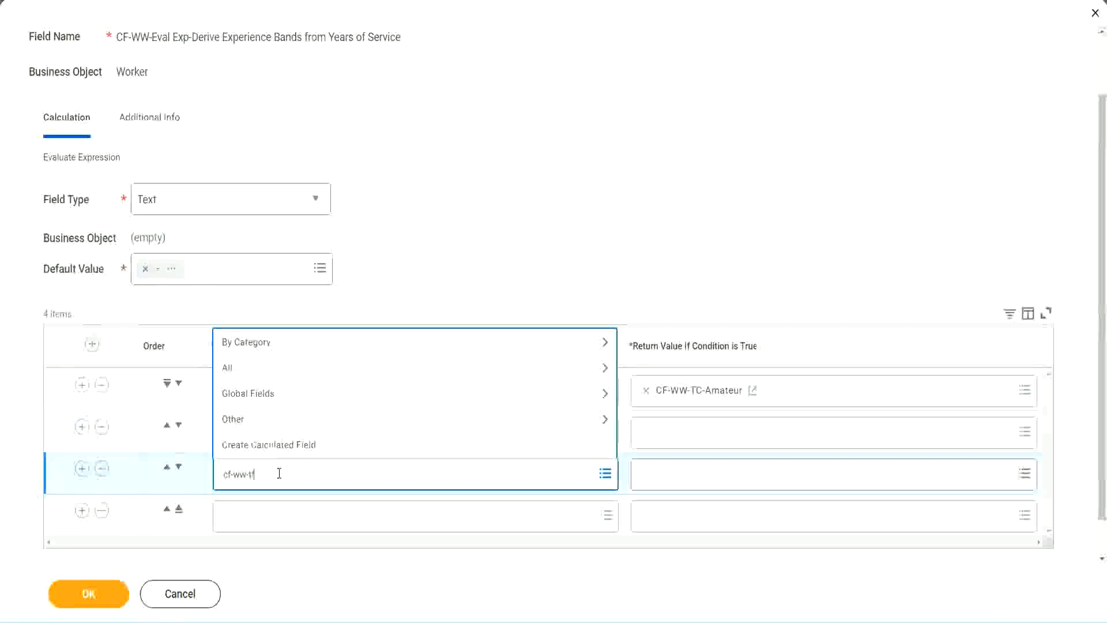
pyautogui.press('Return')
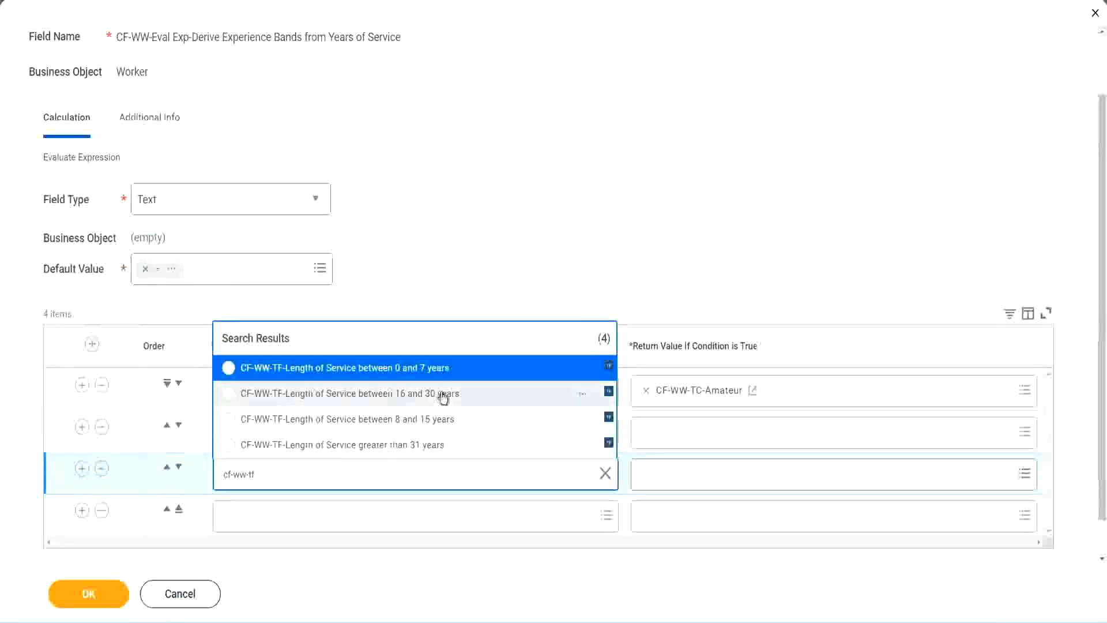
pyautogui.click(444, 398)
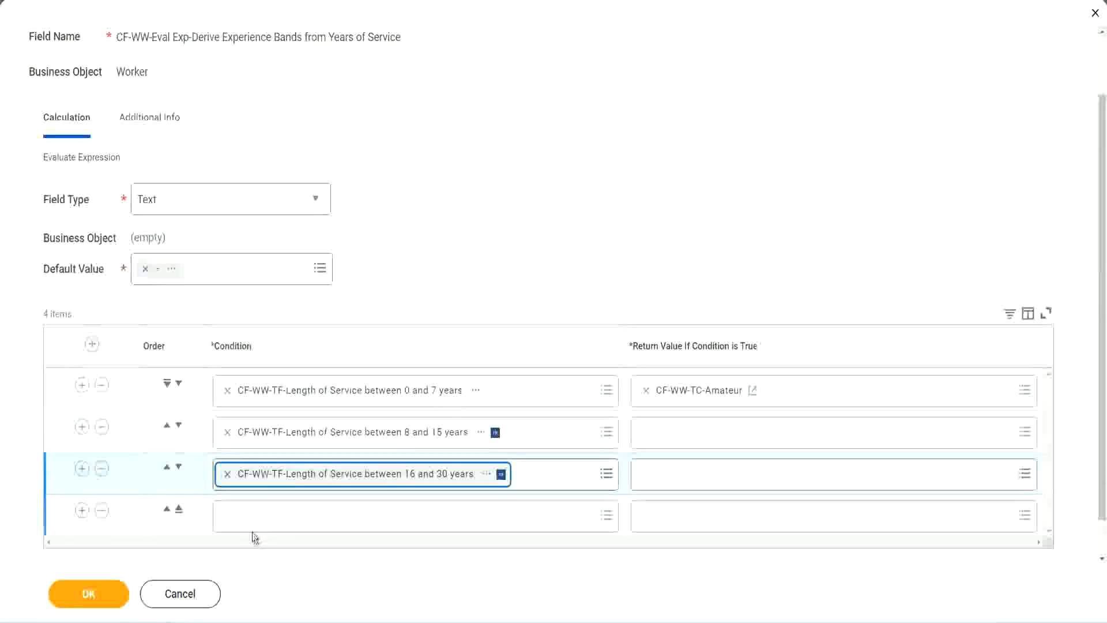
# - Set the fourth row's condition to CF-WW-TF-Length of Service greater than 31 years
pyautogui.click(262, 517)
pyautogui.write('c')
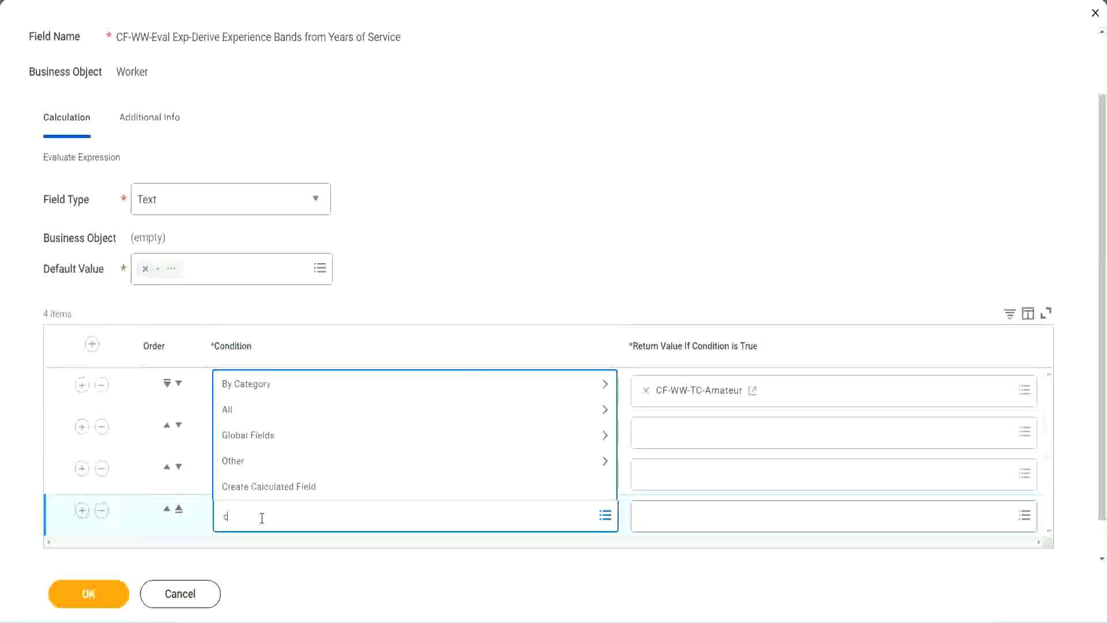
pyautogui.write('f-ww')
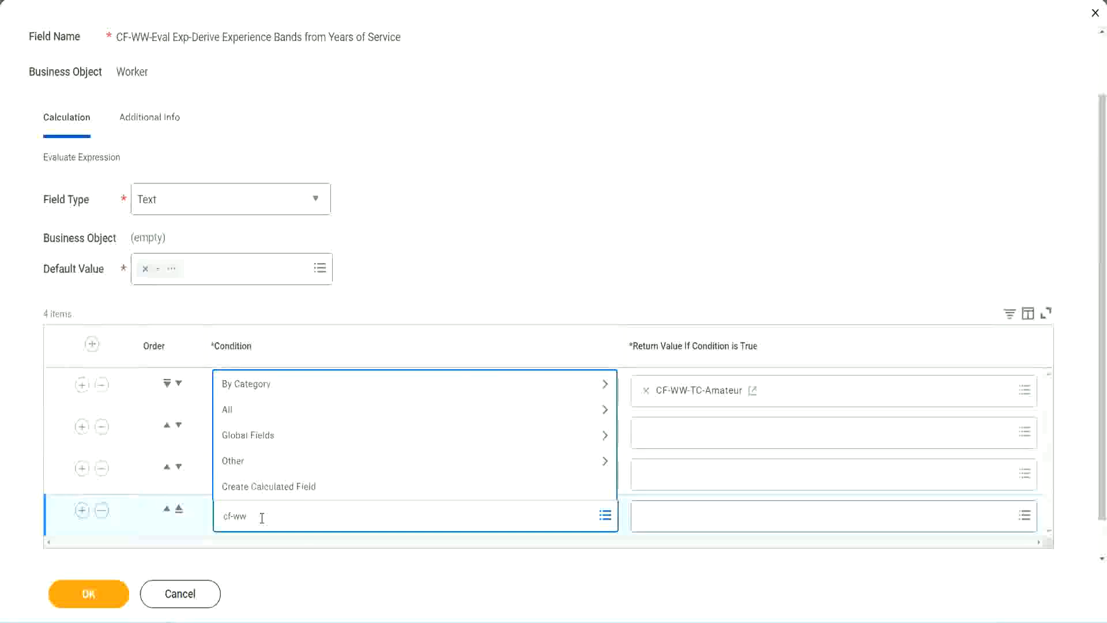
pyautogui.write(' tf 31')
pyautogui.press('Return')
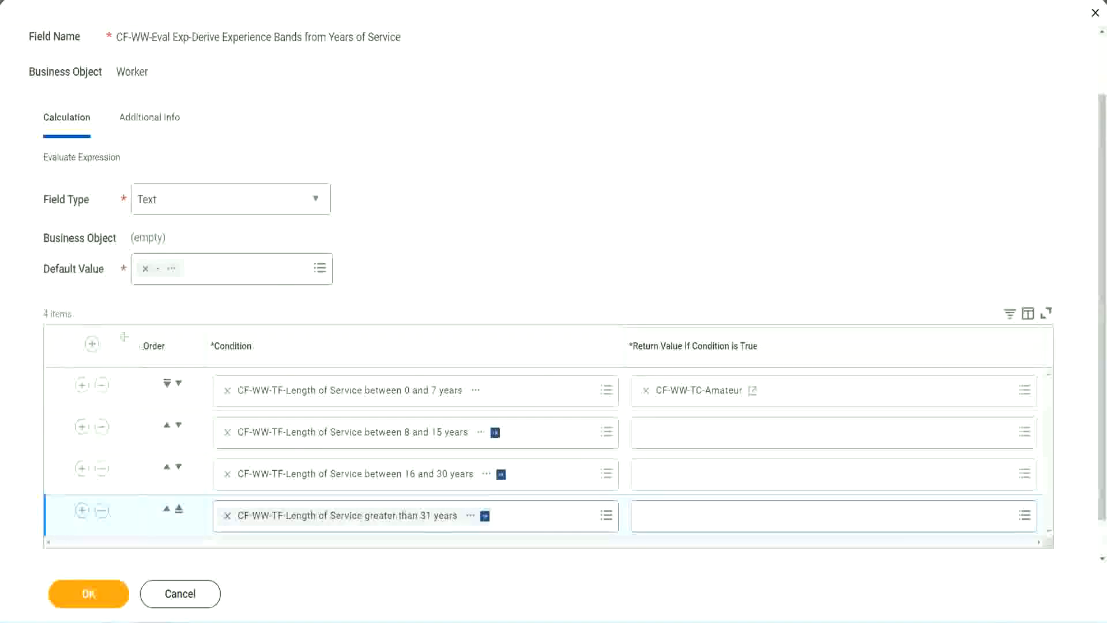
# - Move the 8 to 15 years condition row above the 0 to 7 years row and back to second place
pyautogui.moveTo(125, 337); pyautogui.dragTo(124, 456)
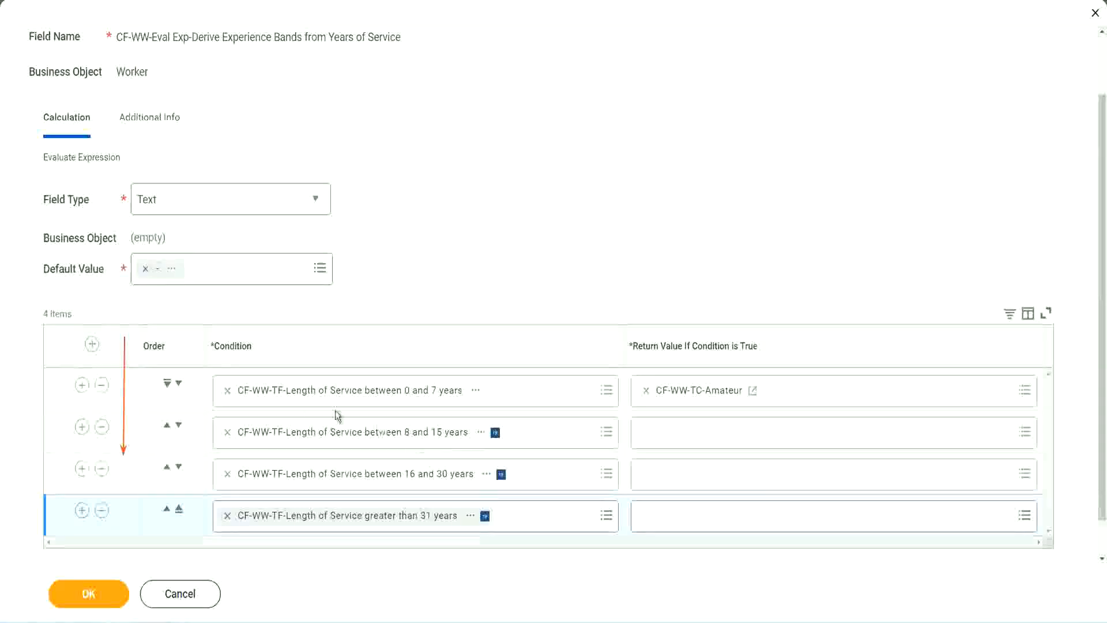
pyautogui.click(167, 427)
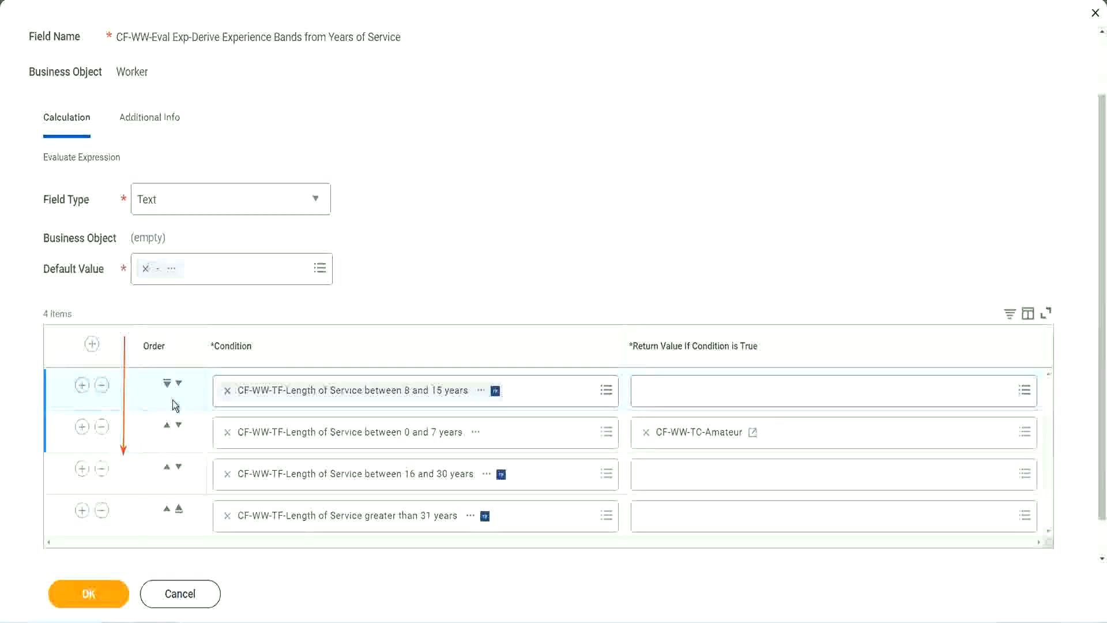
pyautogui.click(178, 383)
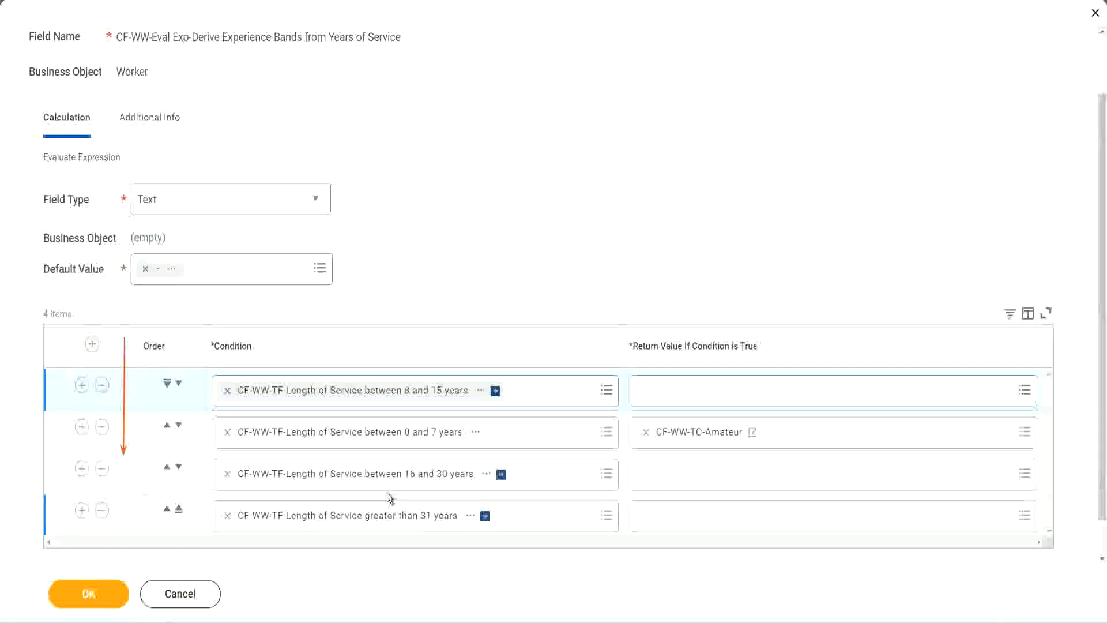
# - Start a calculated field for the 8 to 15 years row's return value, adapting the copied CF-WW-TC-Amateur name to CF-WW-TC-Experienced
pyautogui.rightClick(700, 440)
pyautogui.click(728, 499)
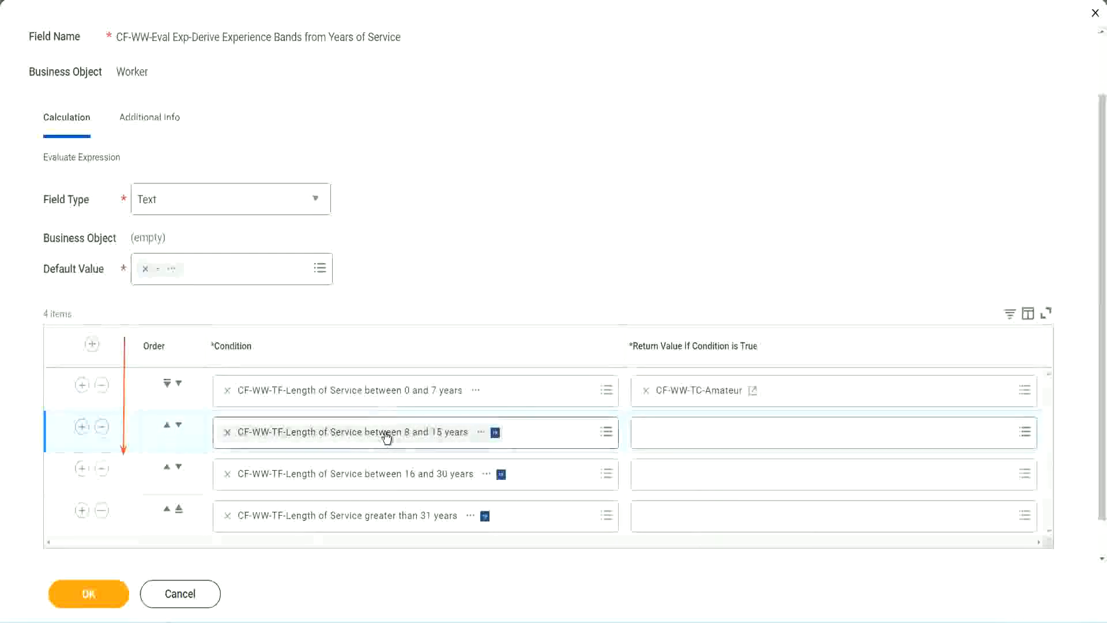
pyautogui.click(649, 435)
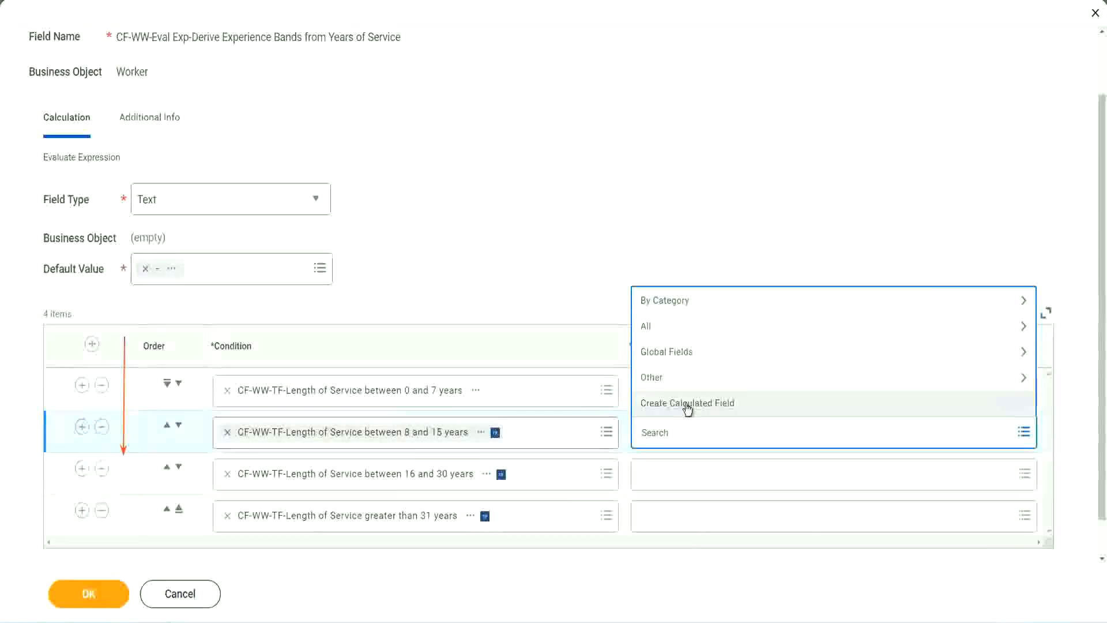
pyautogui.click(688, 403)
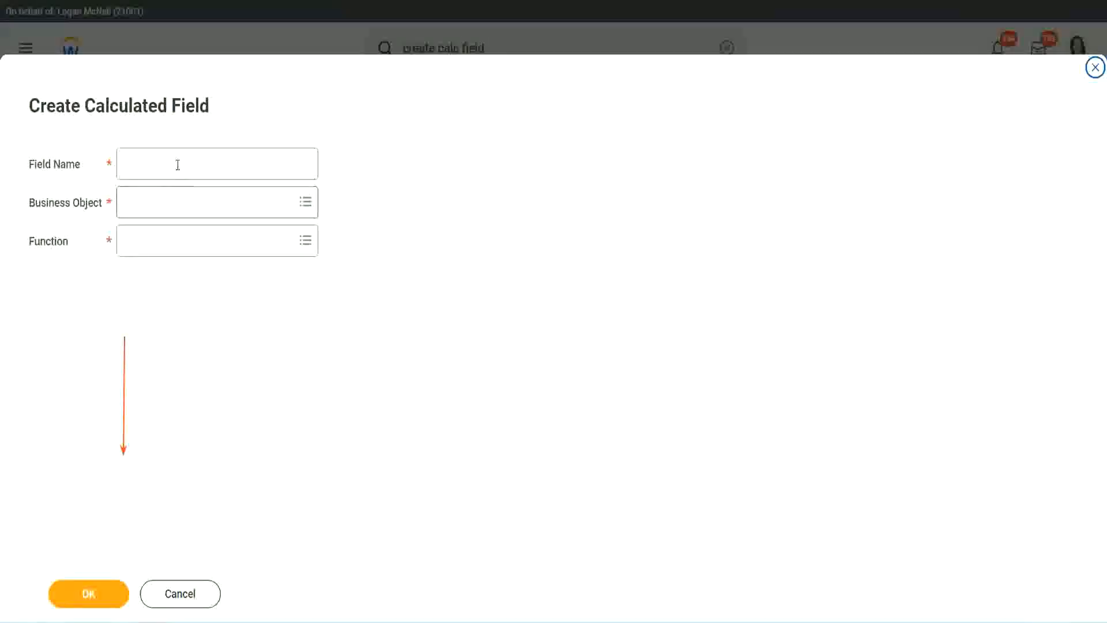
pyautogui.click(176, 163)
pyautogui.hotkey('ctrl', 'v')
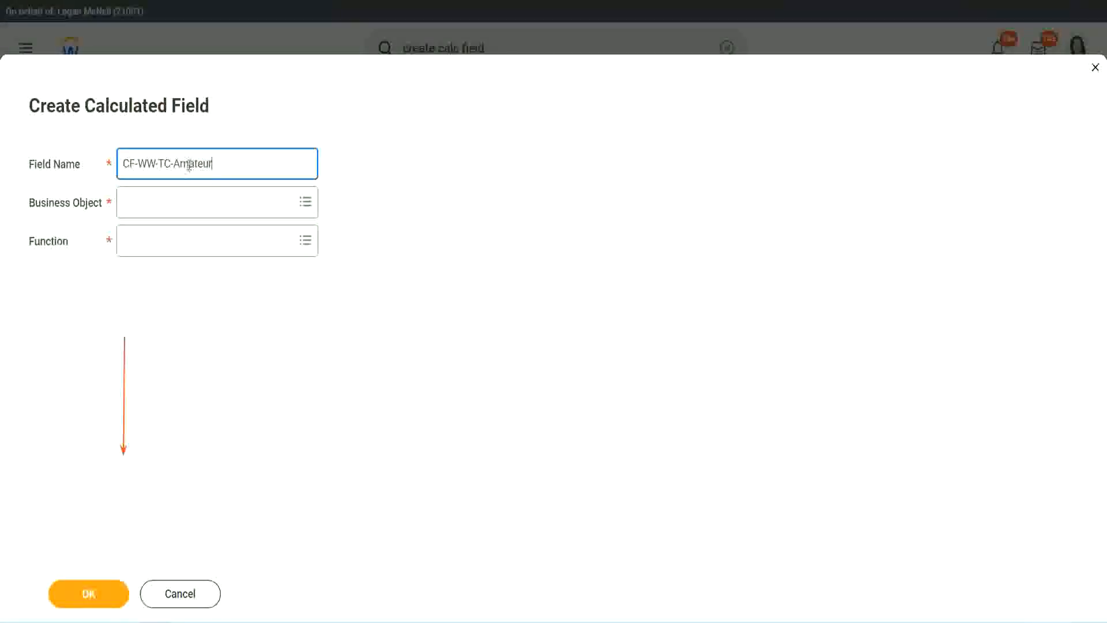
pyautogui.doubleClick(189, 165)
pyautogui.write('Experien')
pyautogui.write('ced')
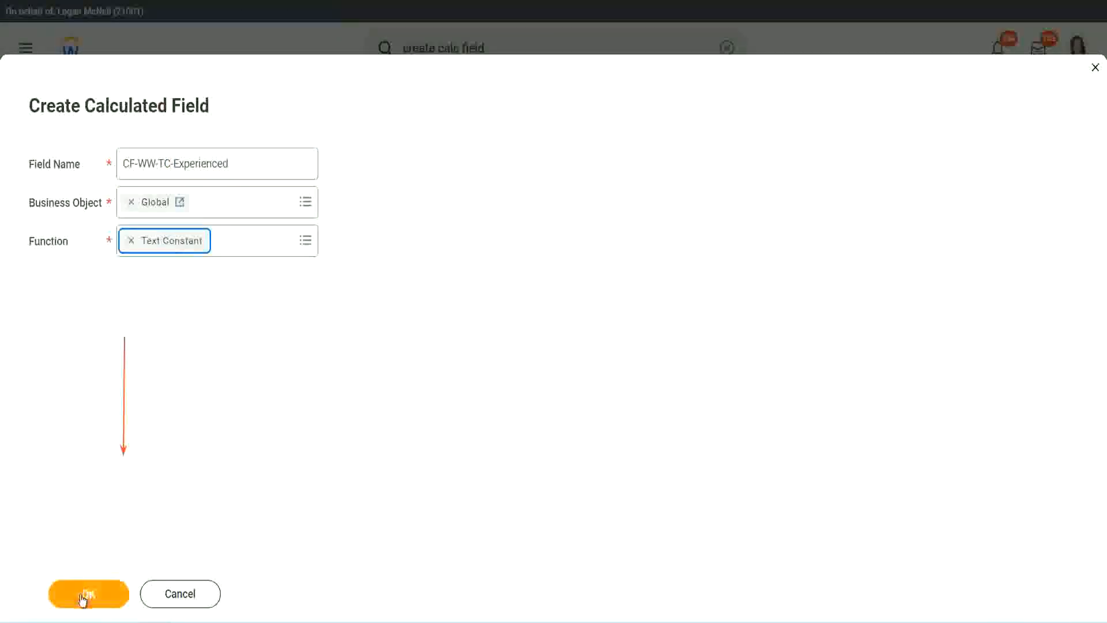
# - Proceed with business object Global and function Text Constant, set the text constant to Experienced, and save the field
pyautogui.click(87, 593)
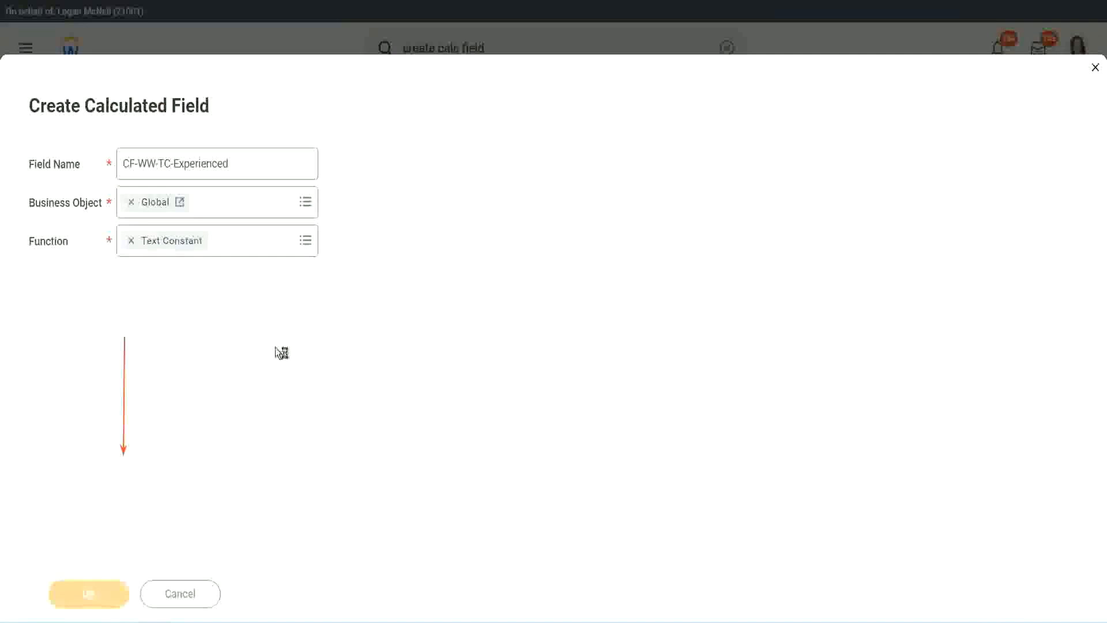
pyautogui.click(171, 326)
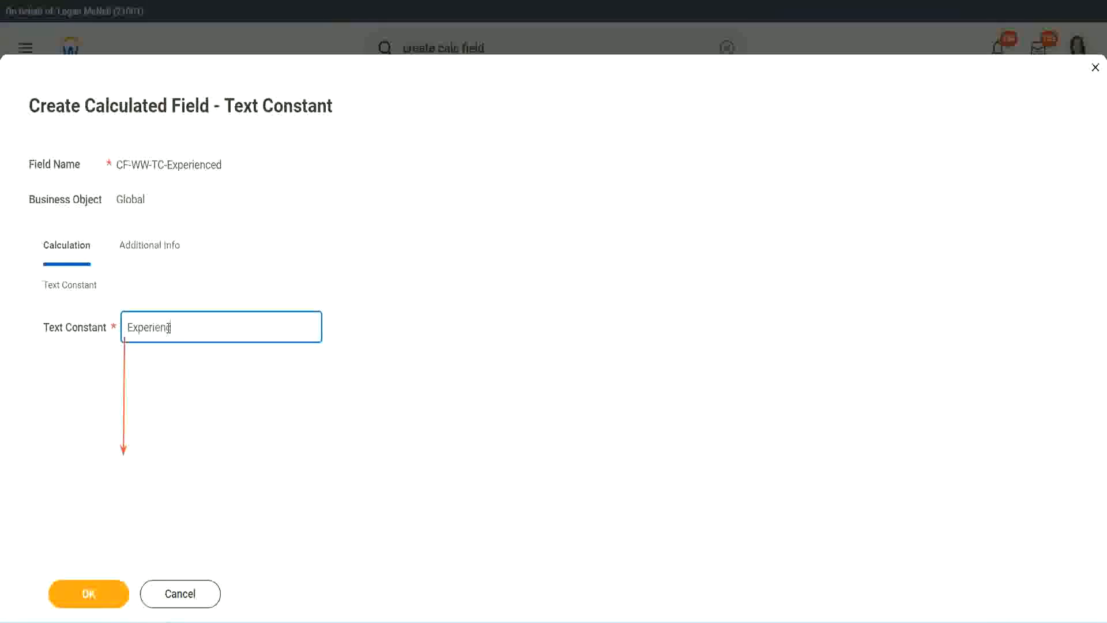
pyautogui.click(91, 592)
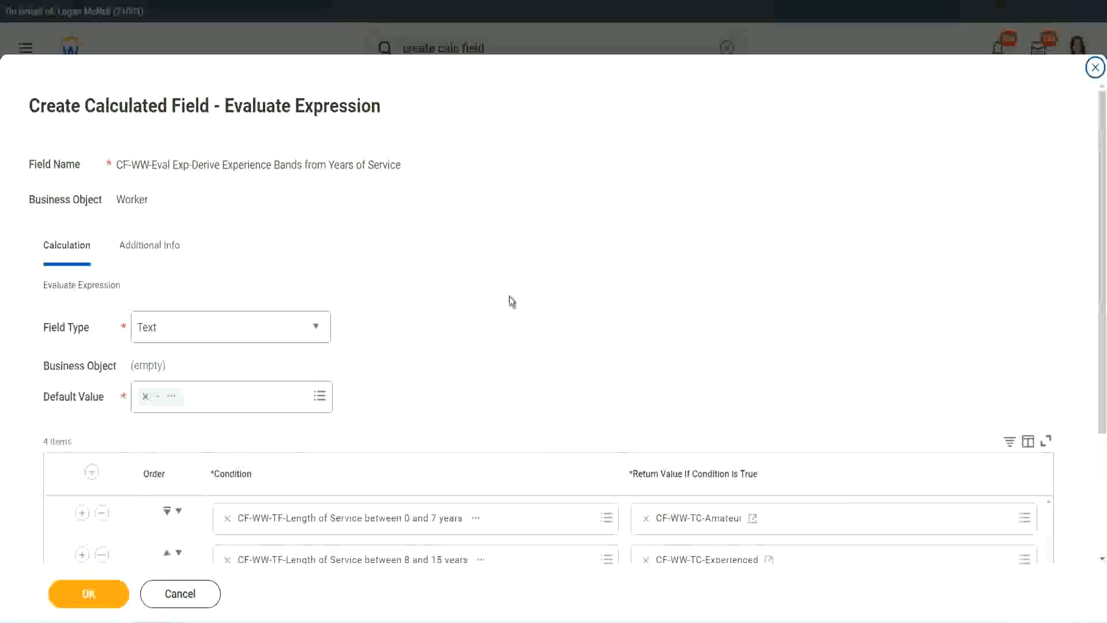
# - Start a calculated field for the 16 to 30 years row's return value and fill its name with CF-WW-TC-Amateur
pyautogui.scroll(-2, 509, 296)
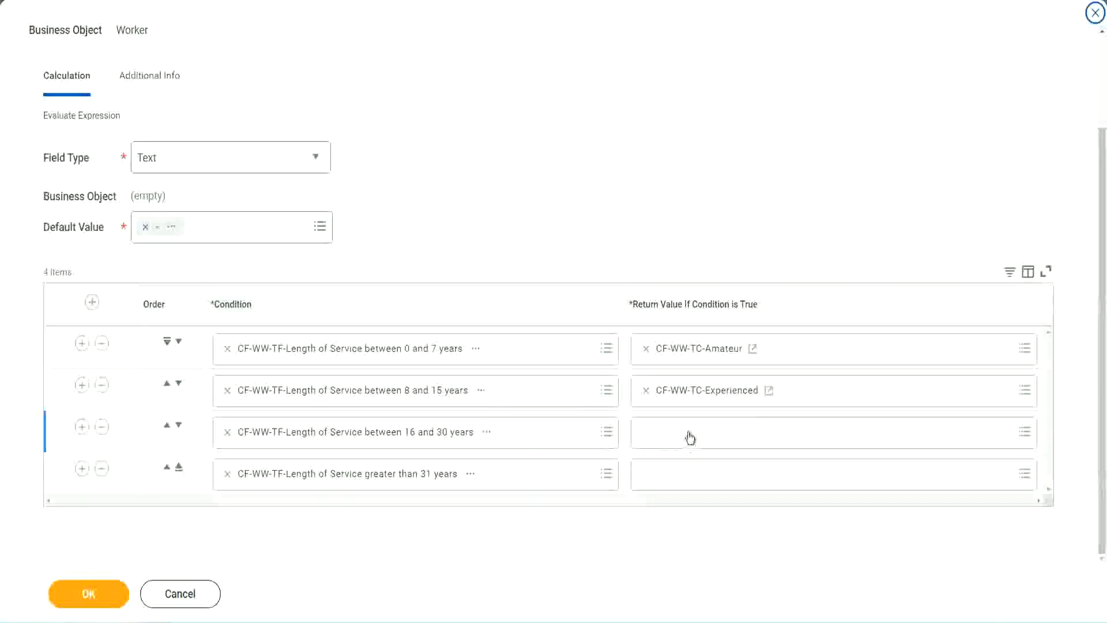
pyautogui.click(689, 431)
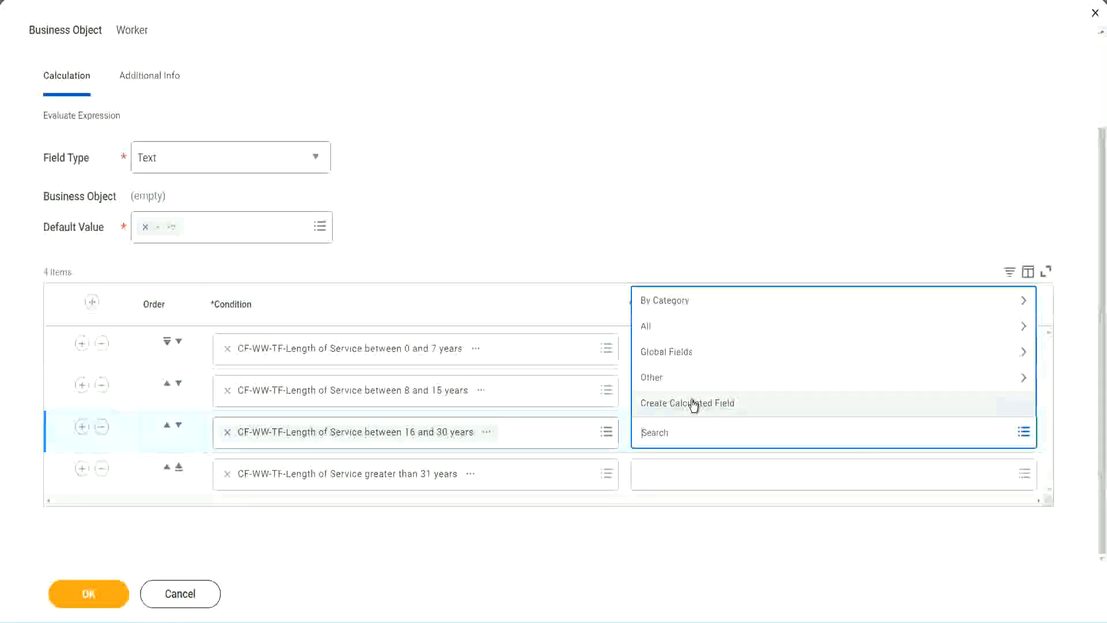
pyautogui.click(693, 403)
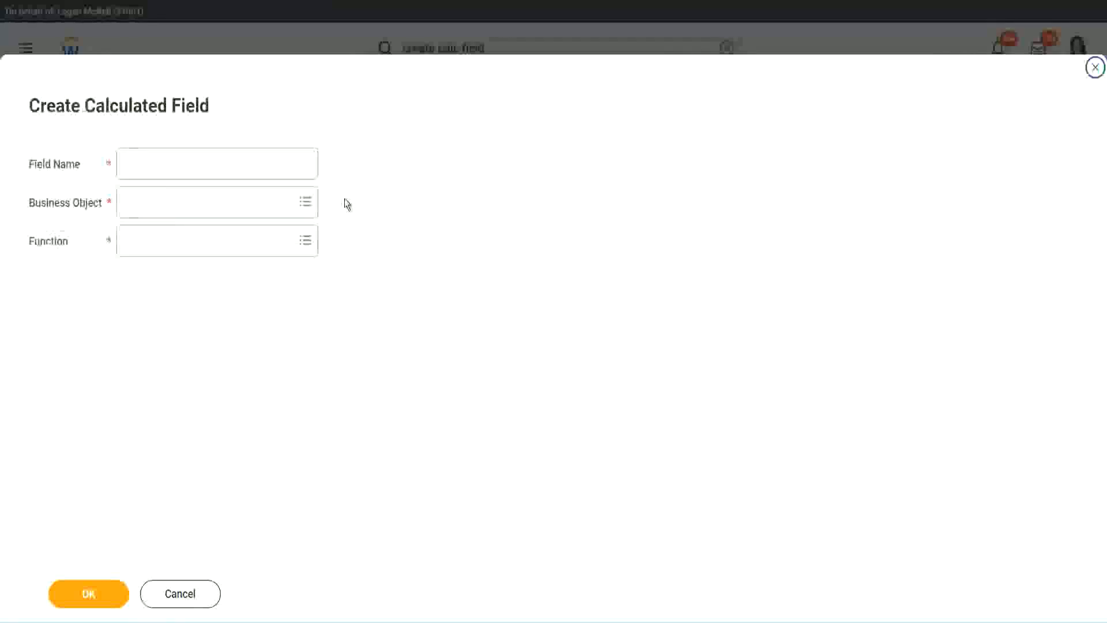
pyautogui.click(235, 165)
pyautogui.write('CF-WW-TC-Amateur')
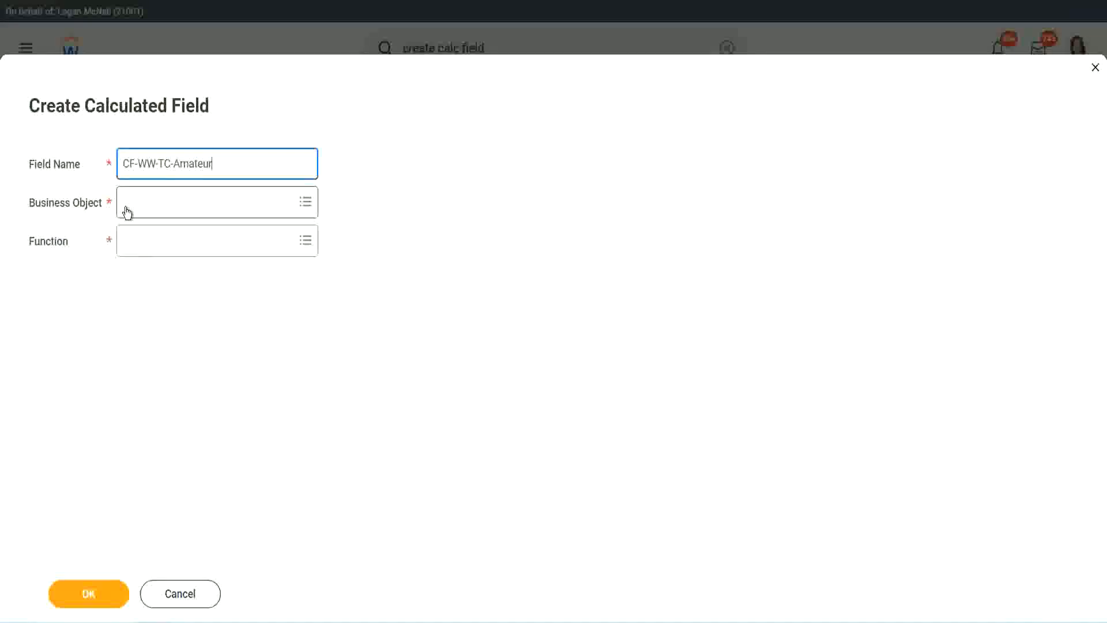
# - Set the business object of the return-value field for 16 to 30 years to Global
pyautogui.click(127, 203)
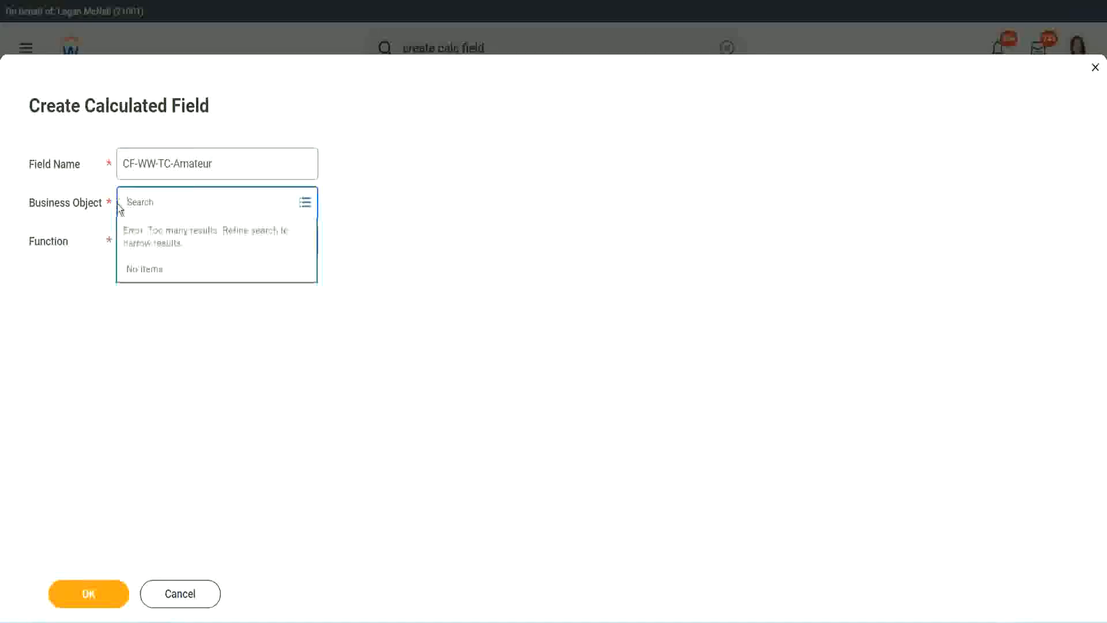
pyautogui.write('global')
pyautogui.press('Return')
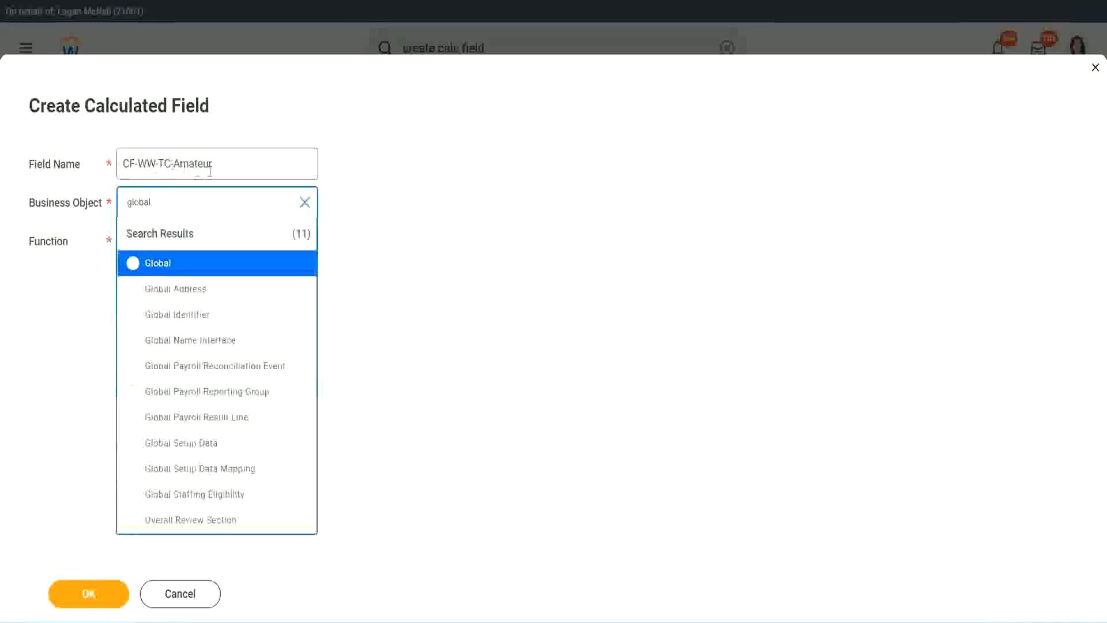
pyautogui.click(156, 266)
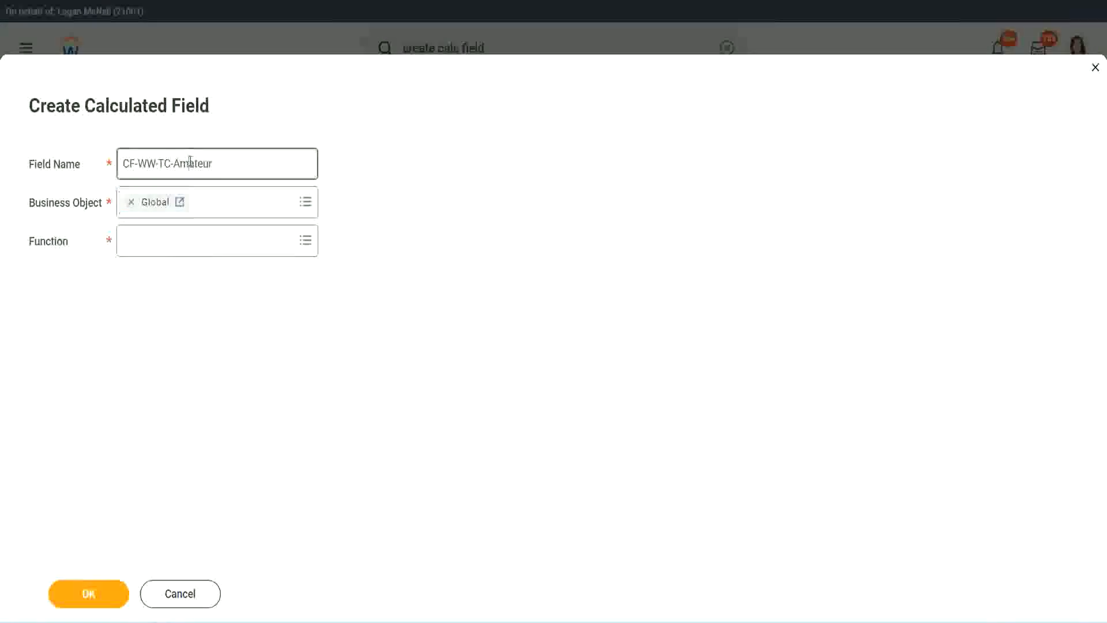
# - Rename the new field CF-WW-TC-Senior, choose the Text Constant function, and proceed to its calculation definition
pyautogui.doubleClick(202, 162)
pyautogui.write('Senior')
pyautogui.click(177, 251)
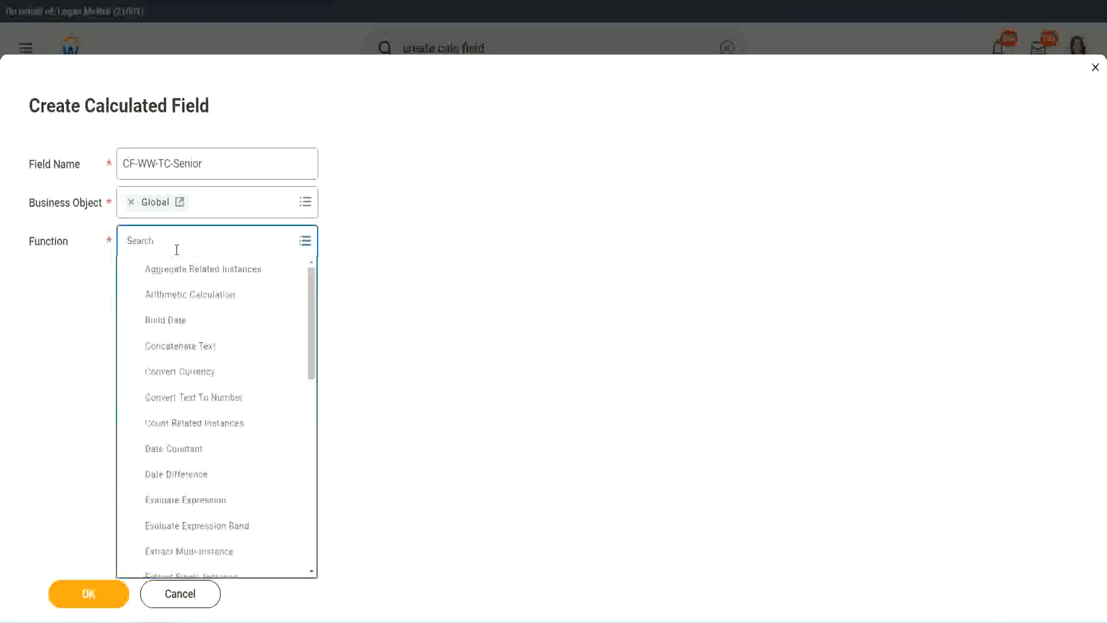
pyautogui.write('tc')
pyautogui.click(173, 298)
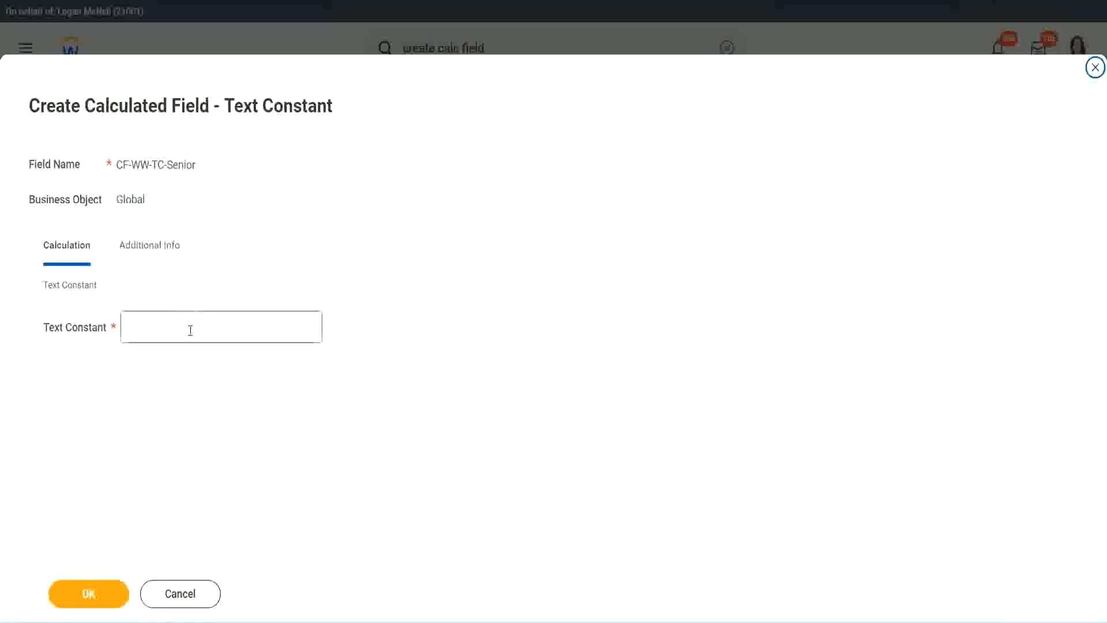
# - Set the text constant to Senior and save the field as the 16 to 30 years row's return value
pyautogui.click(187, 324)
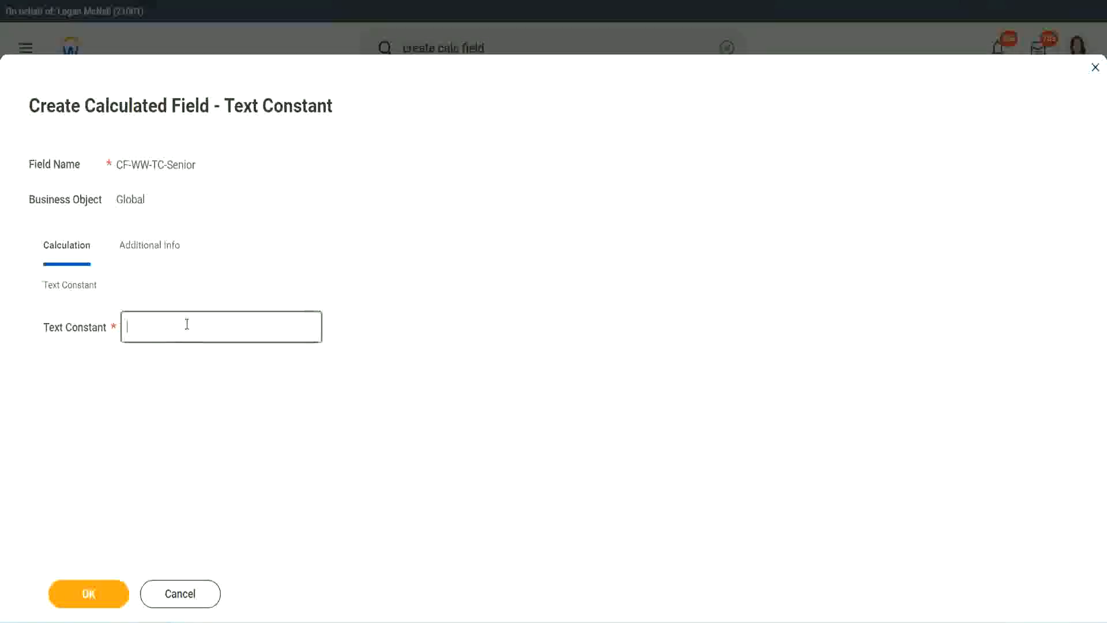
pyautogui.write('Senior')
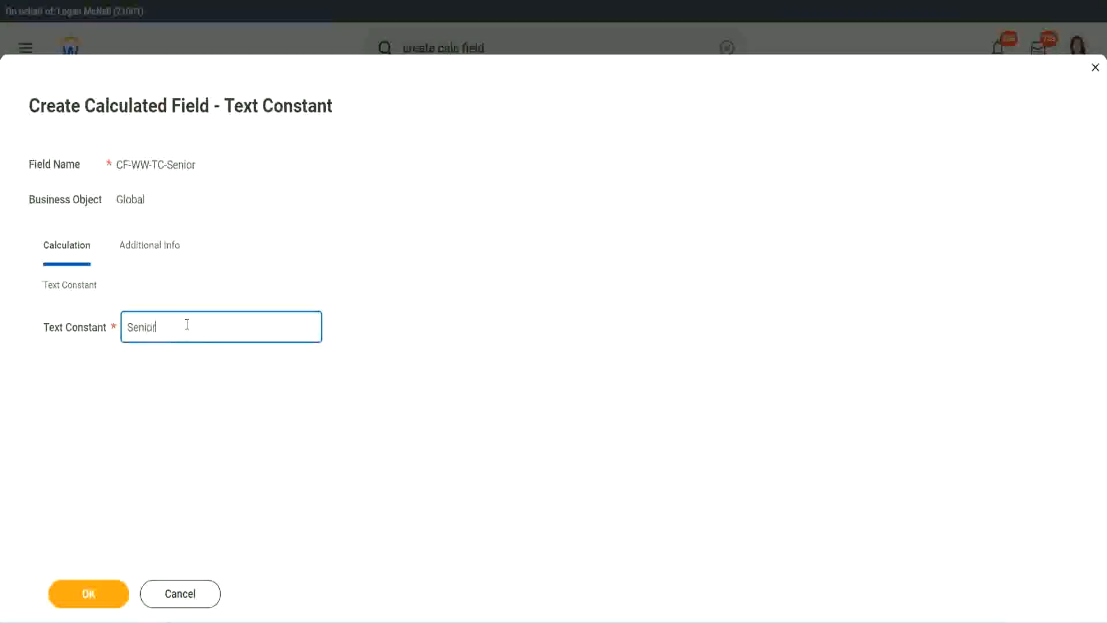
pyautogui.click(110, 603)
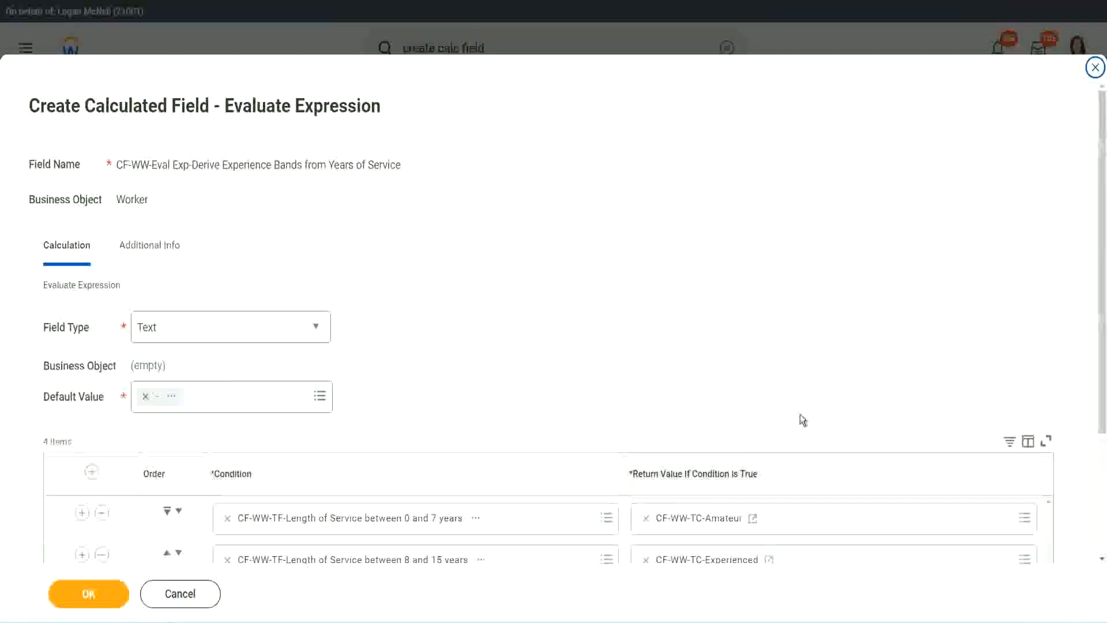
# - Start a calculated field for the return value of the greater than 31 years row and name it CF-WW-TC-Legend
pyautogui.scroll(-3, 778, 461)
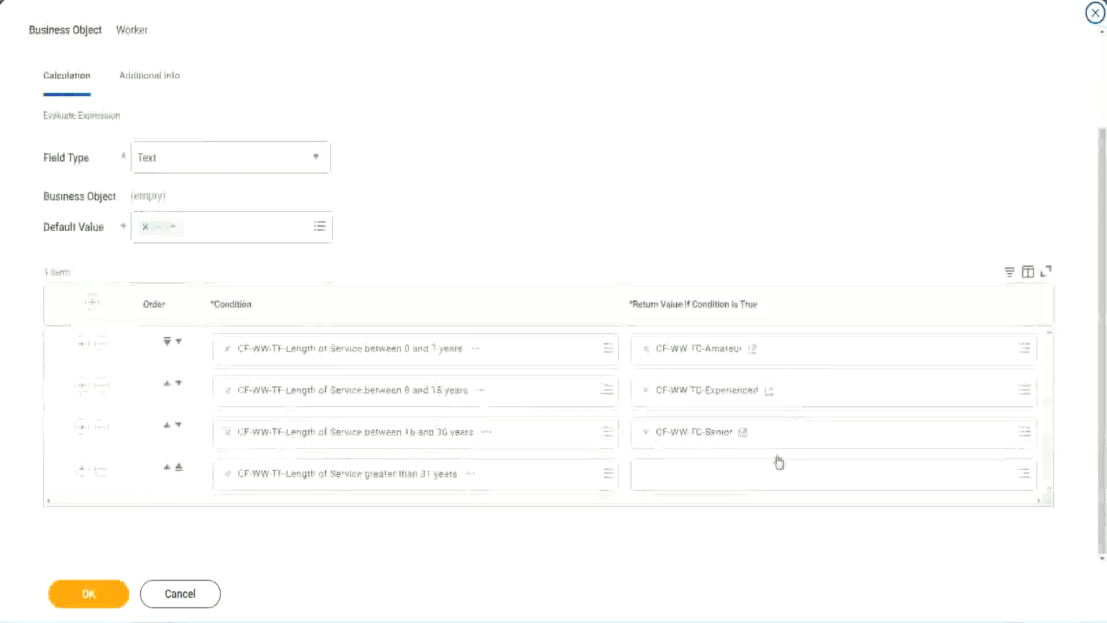
pyautogui.rightClick(672, 434)
pyautogui.click(678, 494)
pyautogui.click(675, 482)
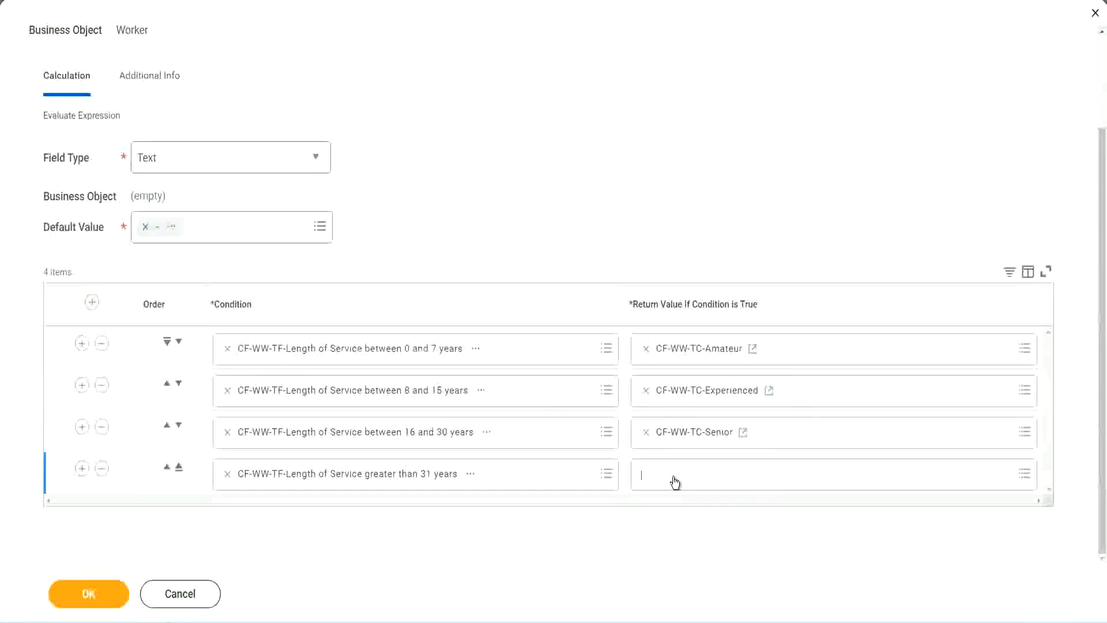
pyautogui.click(684, 449)
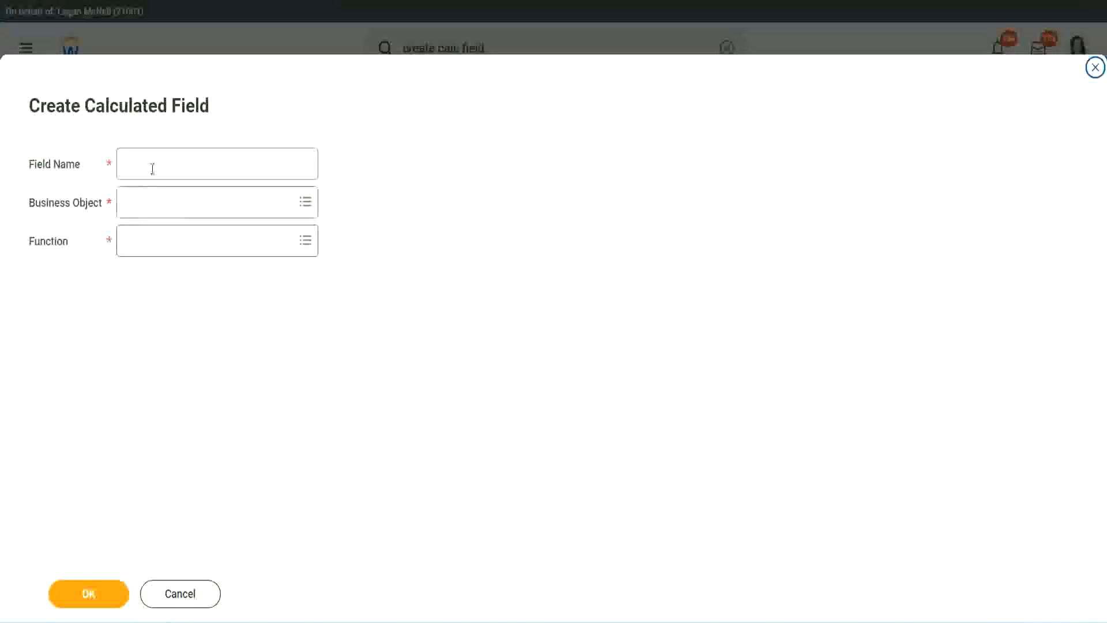
pyautogui.click(152, 168)
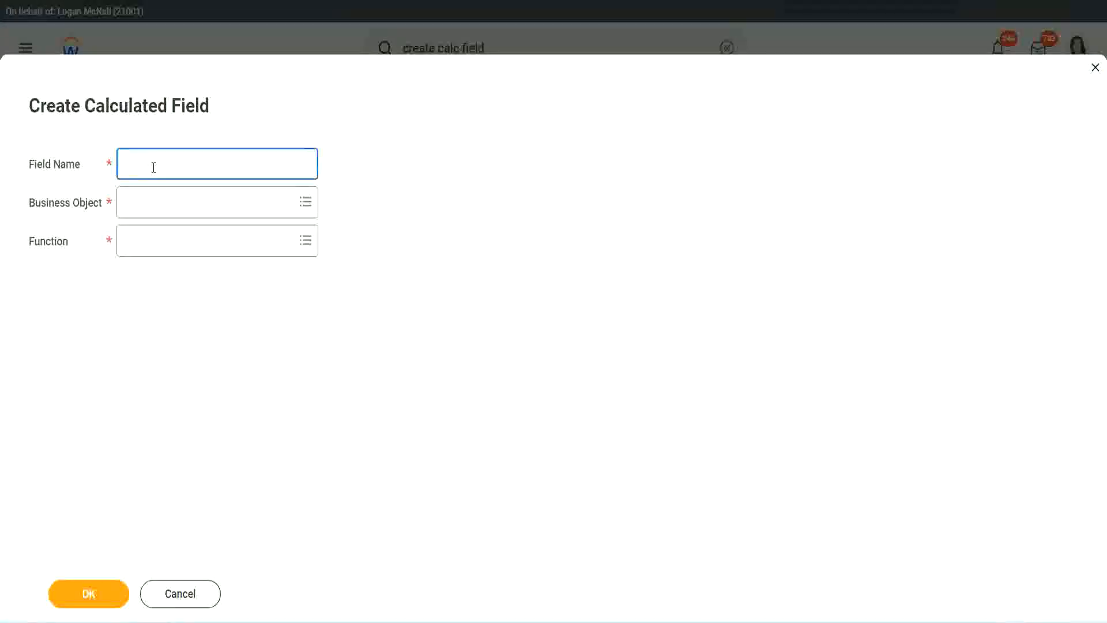
pyautogui.hotkey('ctrl', 'v')
pyautogui.doubleClick(187, 163)
pyautogui.write('Le')
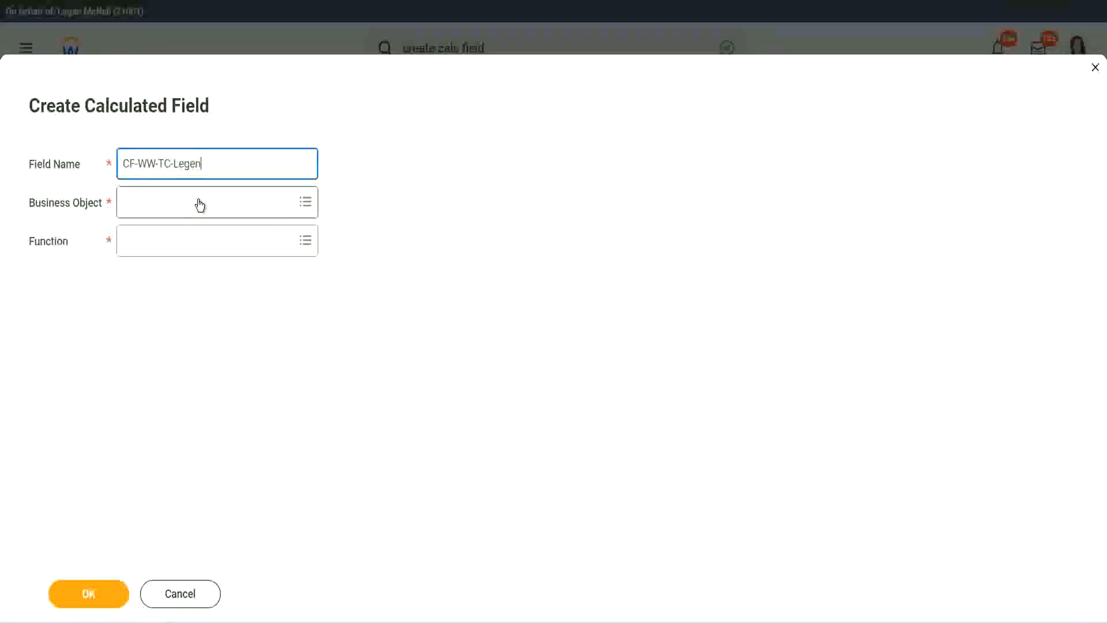
# - Set the new field's business object to Global and its function to Text Constant, and proceed to the calculation definition
pyautogui.click(156, 210)
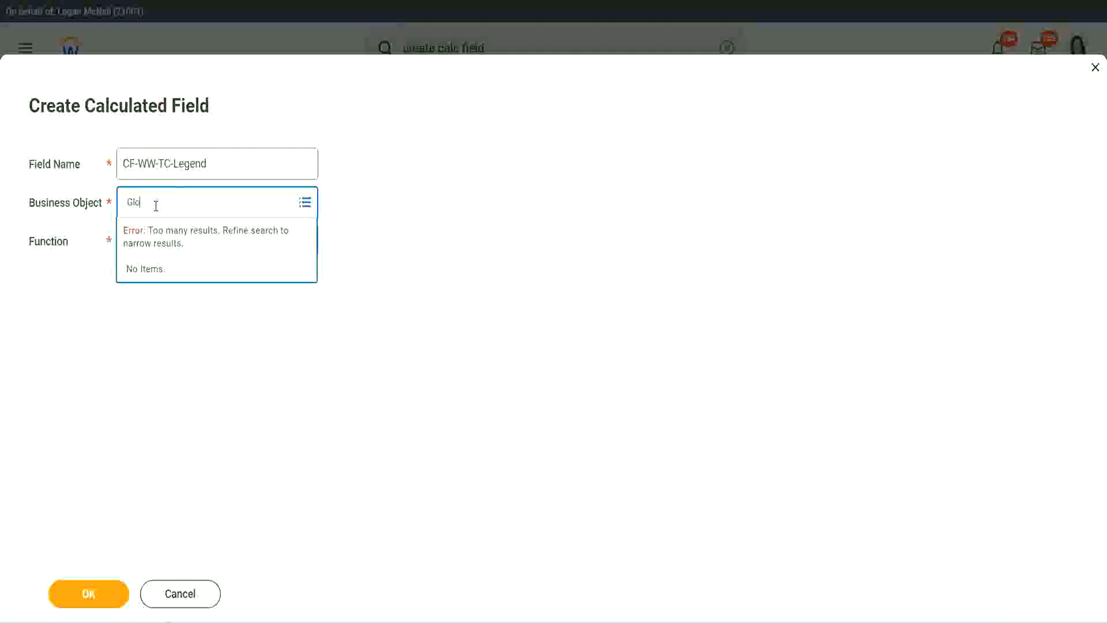
pyautogui.write('Global')
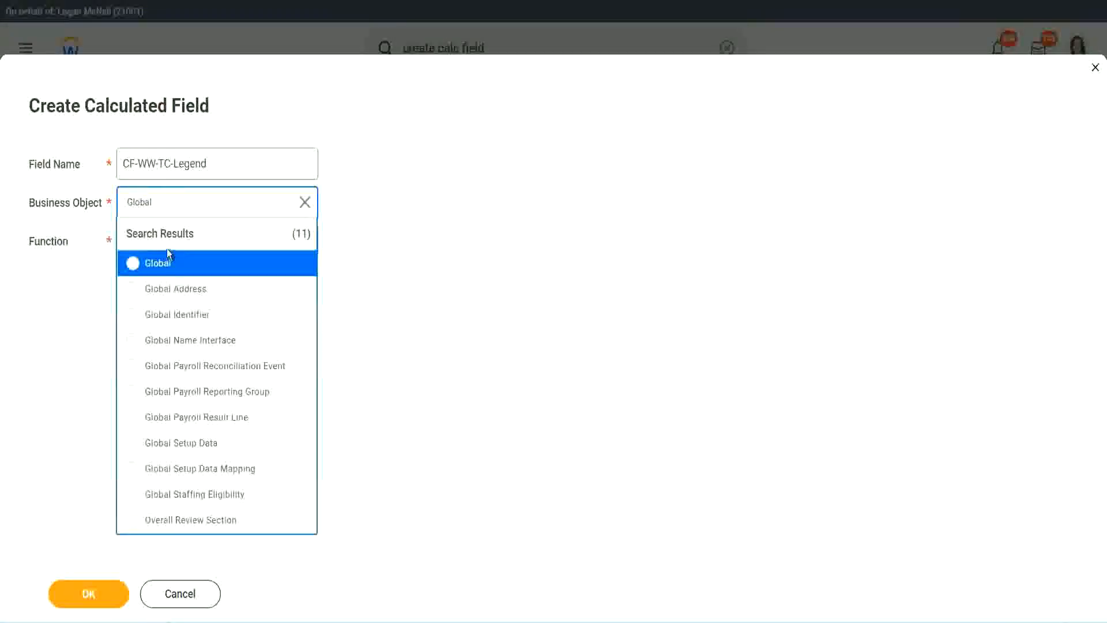
pyautogui.click(163, 261)
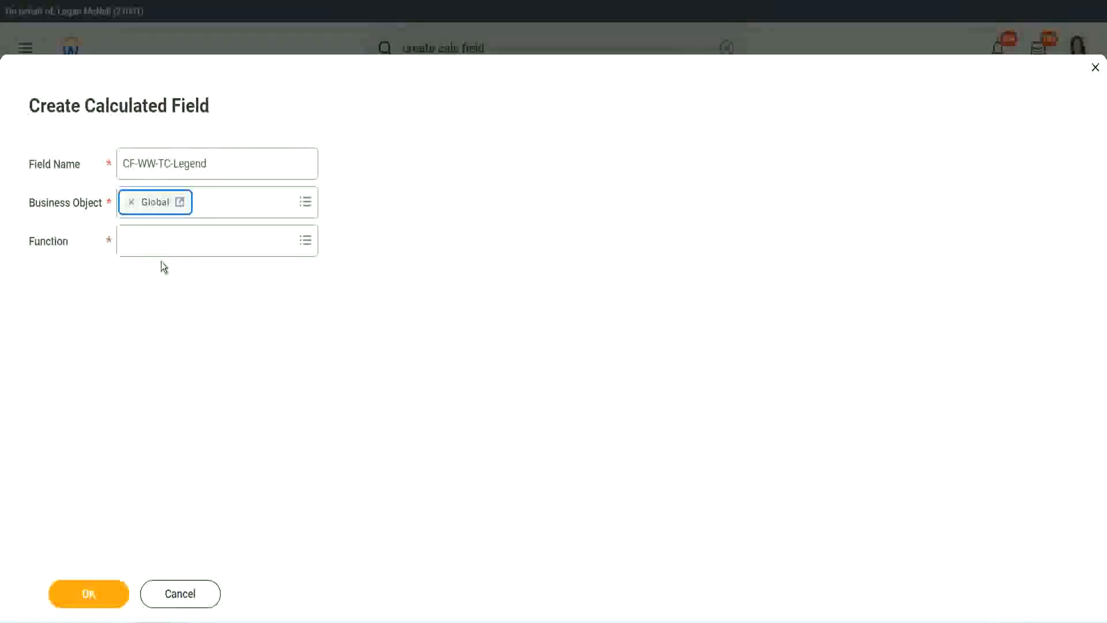
pyautogui.click(159, 239)
pyautogui.write('tc')
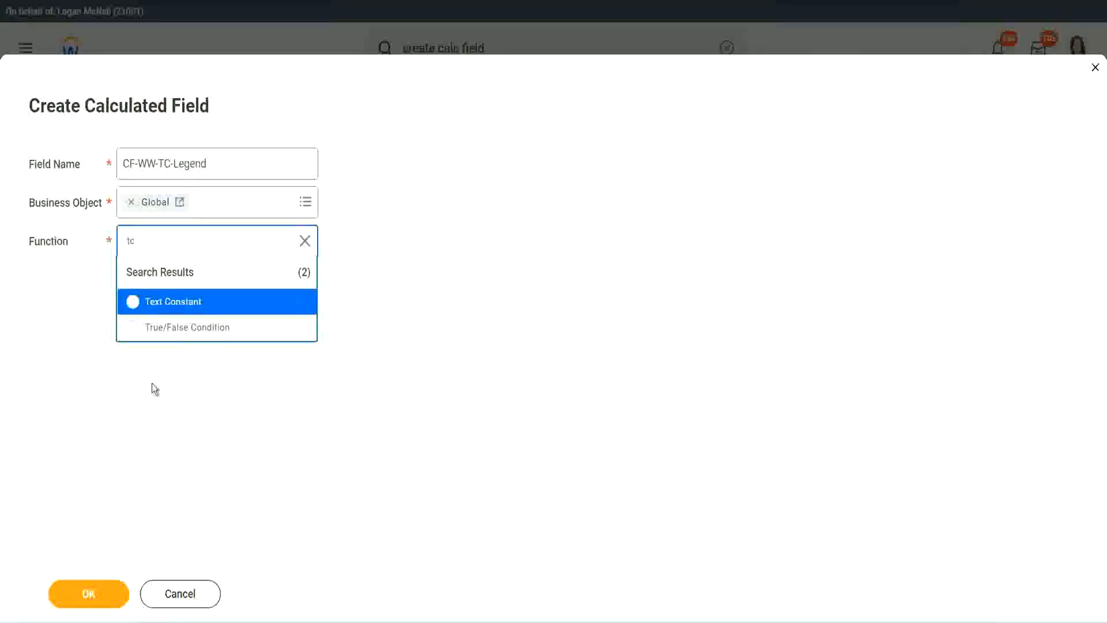
pyautogui.click(212, 302)
pyautogui.click(83, 596)
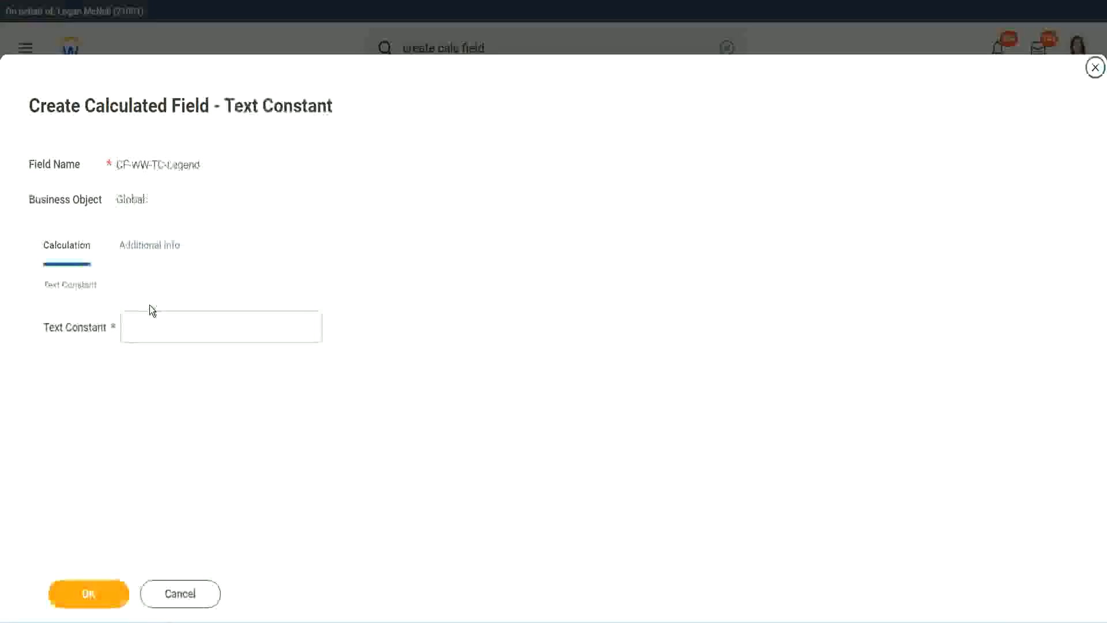
# - Set the text constant to Legend and save the field as the greater than 31 years row's return value
pyautogui.click(143, 328)
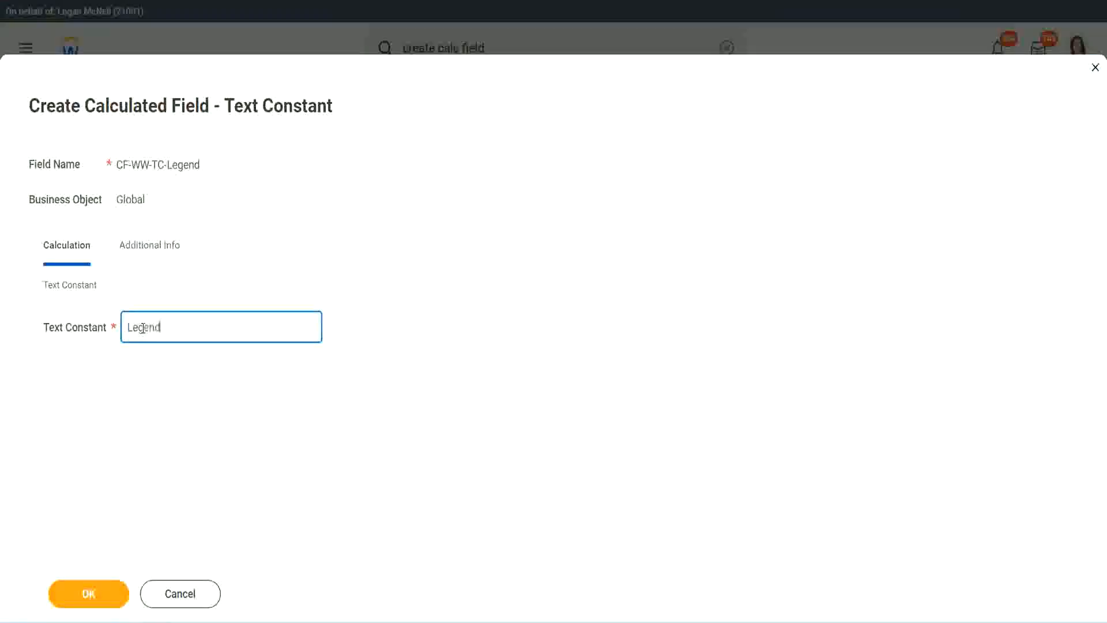
pyautogui.write('Legend')
pyautogui.click(95, 595)
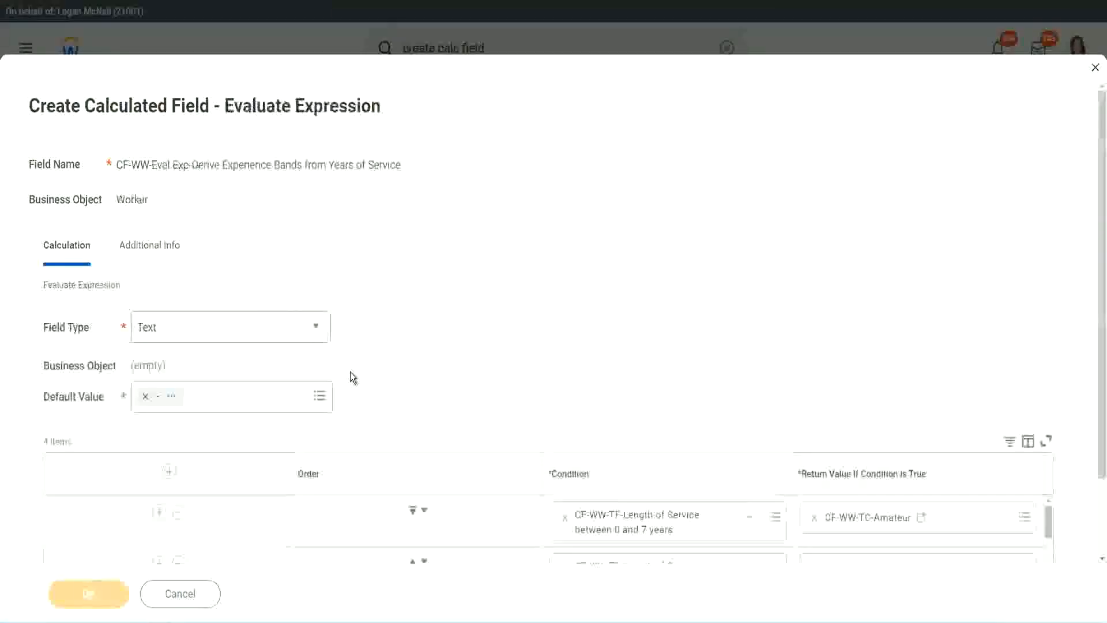
# - Review the Evaluate Expression field's conditions, return values and default value, and save the calculated field
pyautogui.scroll(-3, 586, 309)
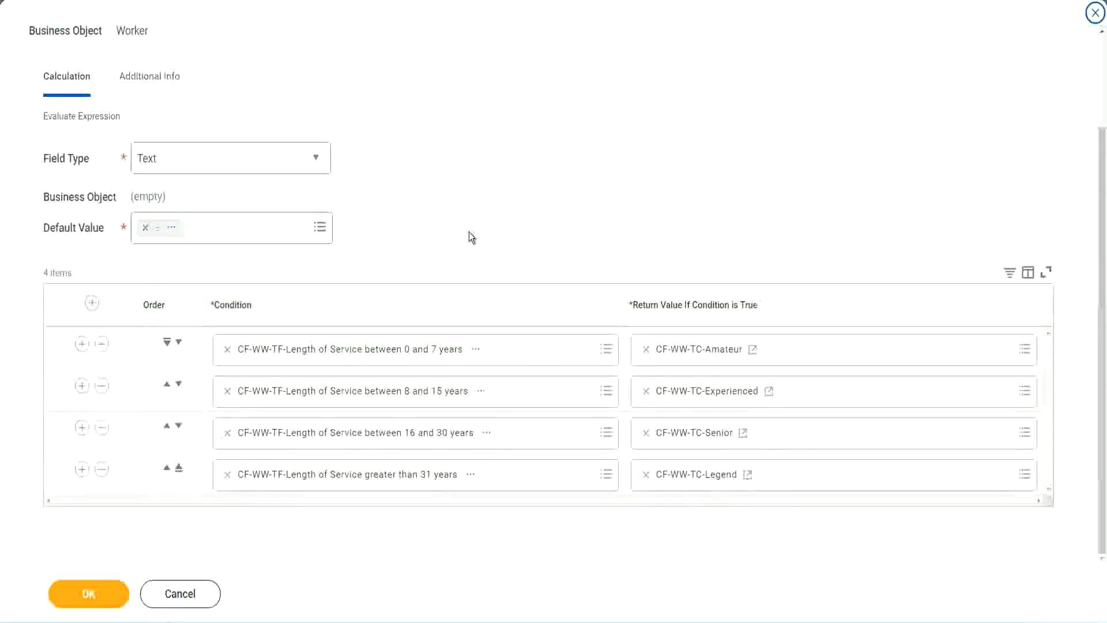
pyautogui.scroll(2, 469, 232)
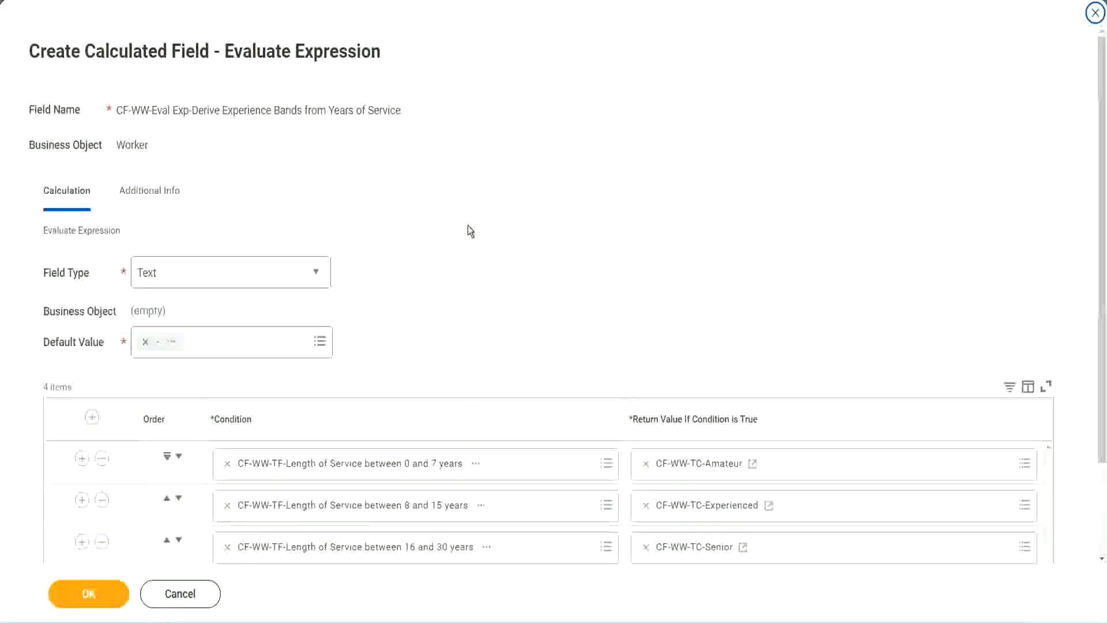
pyautogui.scroll(-2, 468, 226)
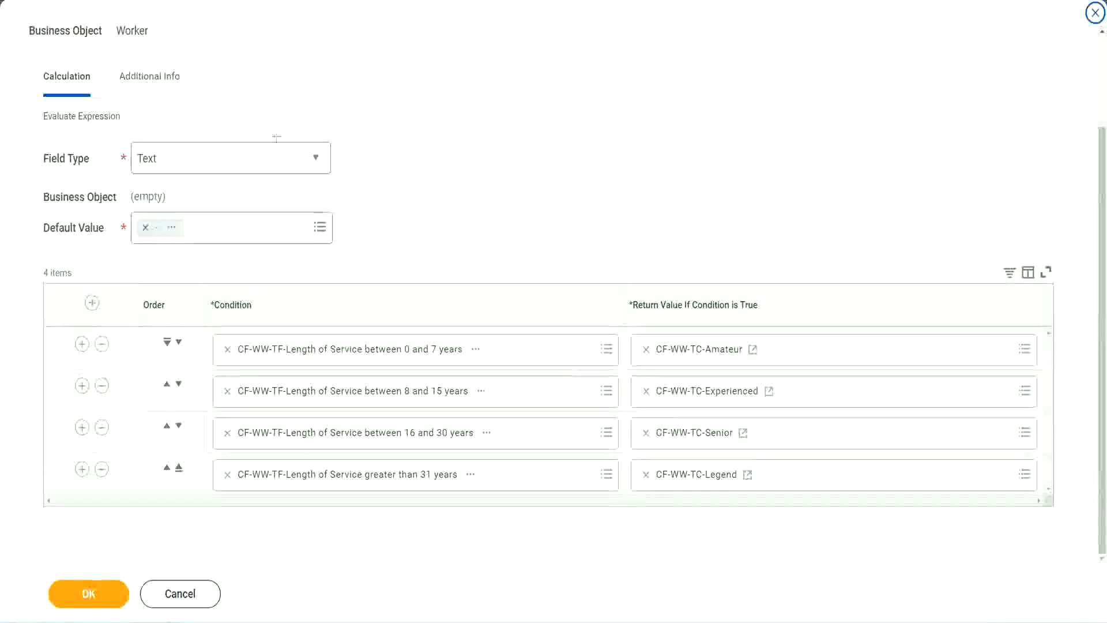
pyautogui.moveTo(709, 162); pyautogui.dragTo(718, 277)
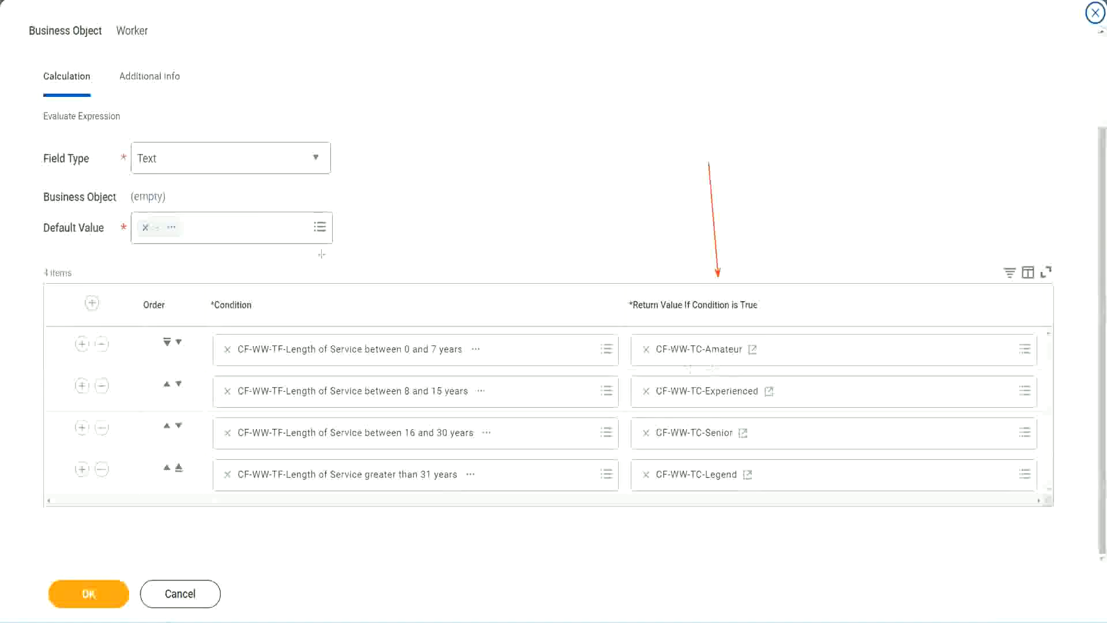
pyautogui.moveTo(137, 99); pyautogui.dragTo(142, 139)
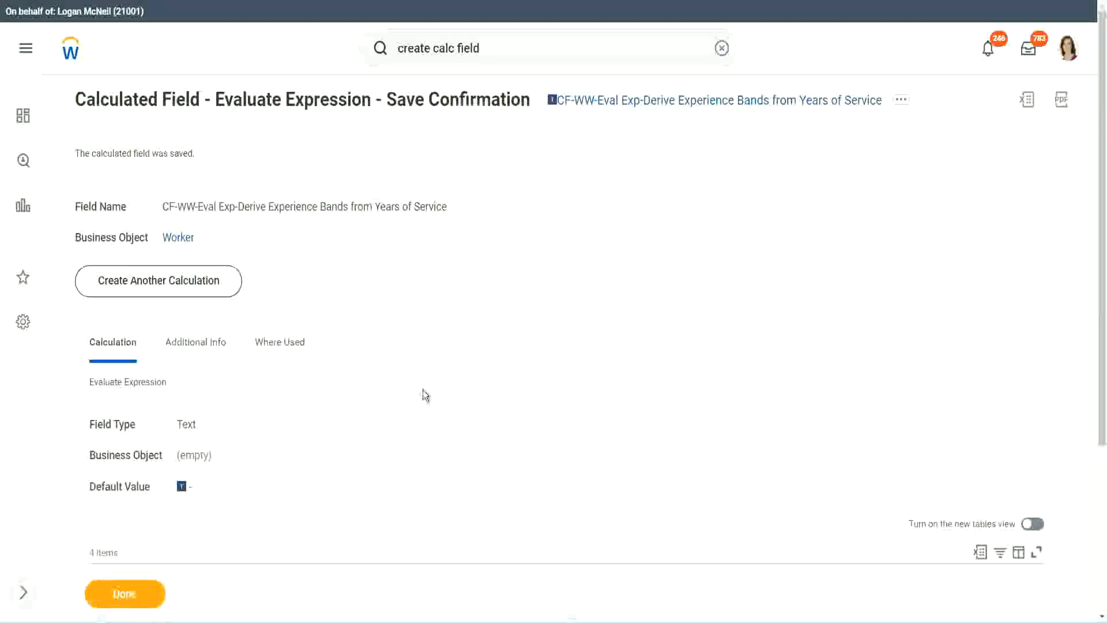
# - Review the saved experience bands calculated field and copy its name from the confirmation heading
pyautogui.scroll(-4, 423, 386)
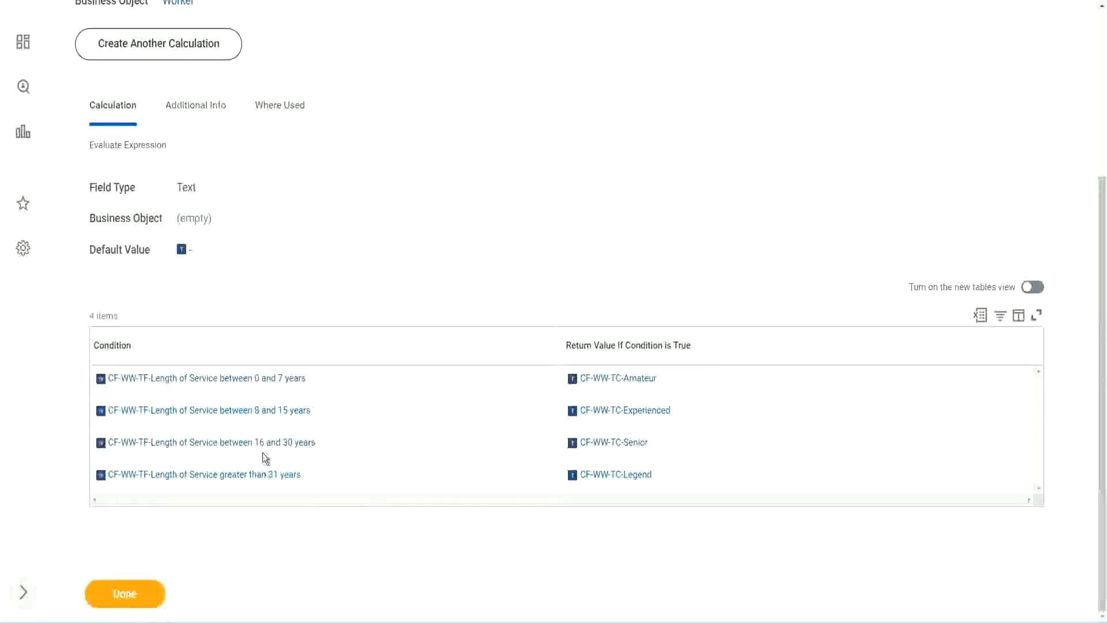
pyautogui.scroll(4, 536, 183)
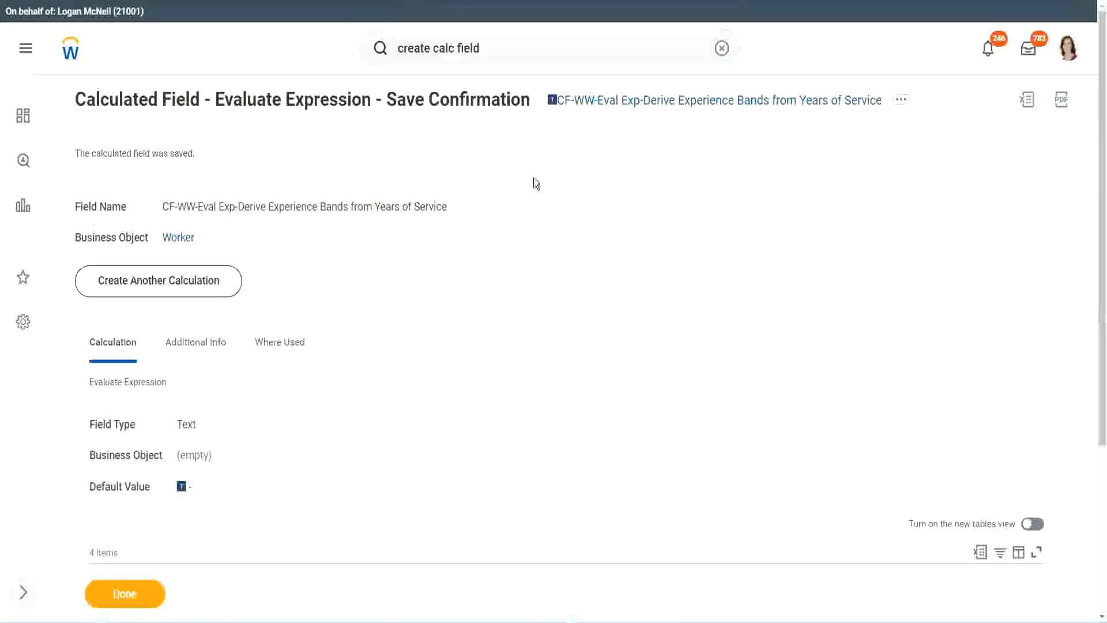
pyautogui.rightClick(650, 107)
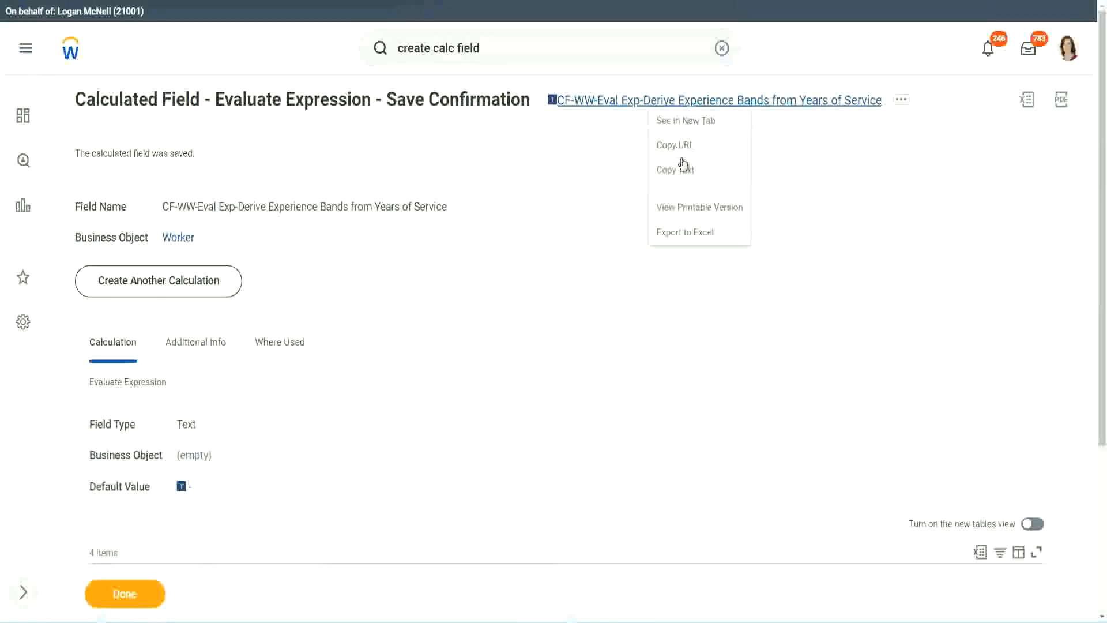
pyautogui.click(680, 175)
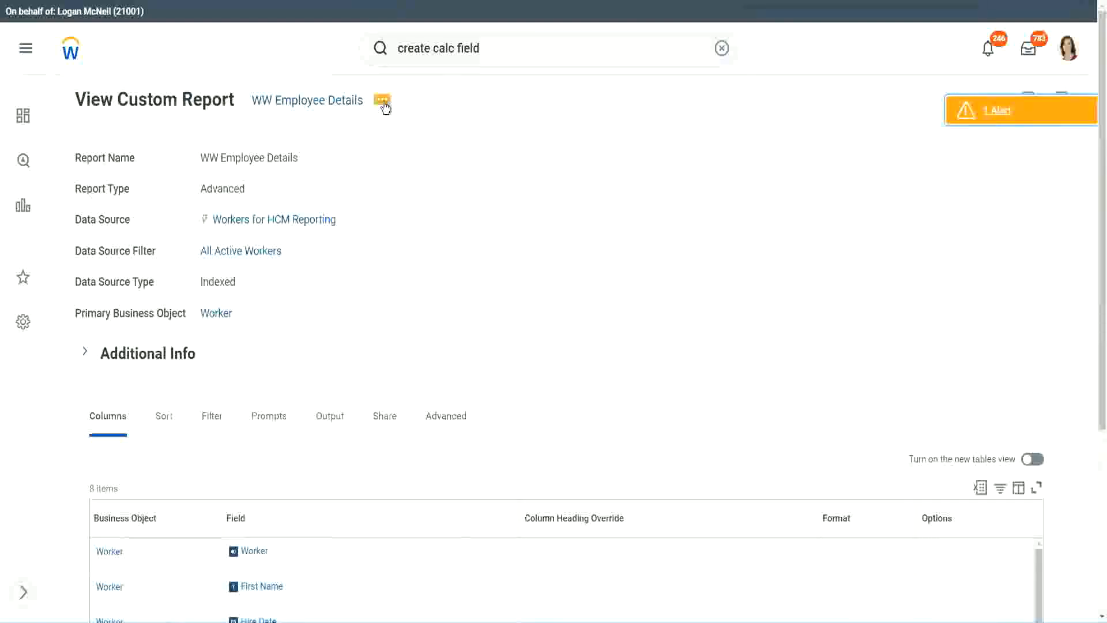
# - Open the WW Employee Details custom report for editing and go to its column definitions
pyautogui.click(384, 103)
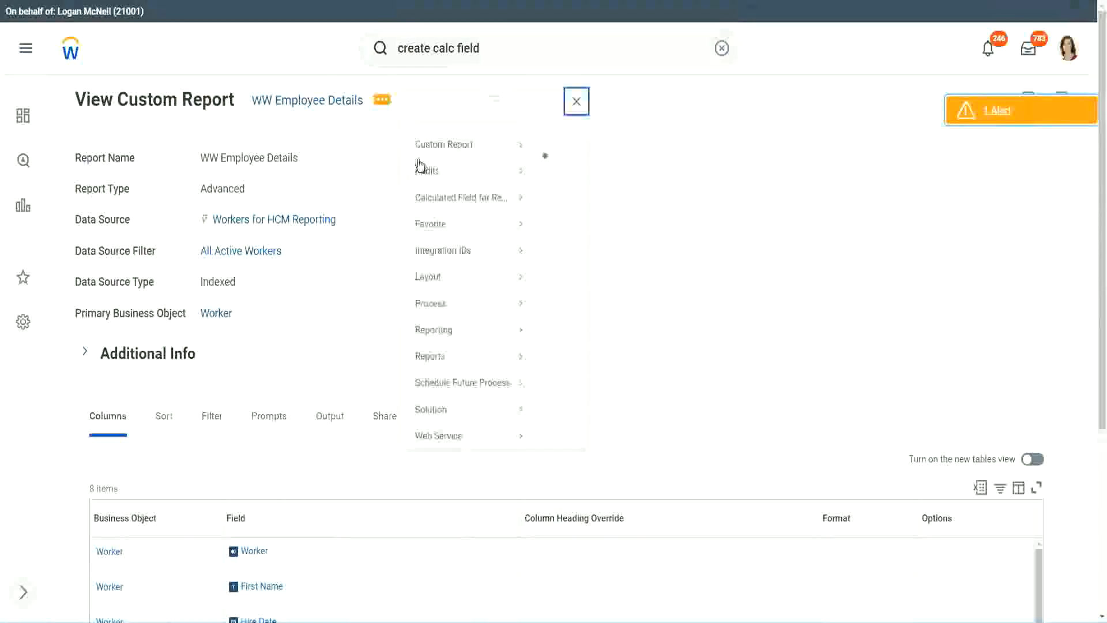
pyautogui.click(556, 164)
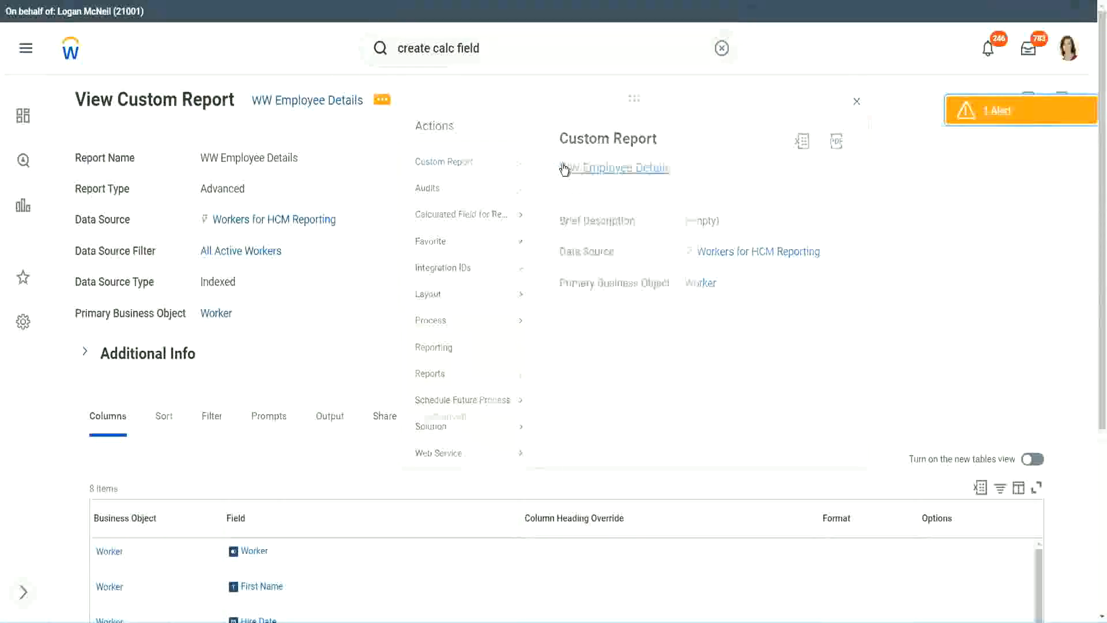
pyautogui.scroll(-4, 403, 248)
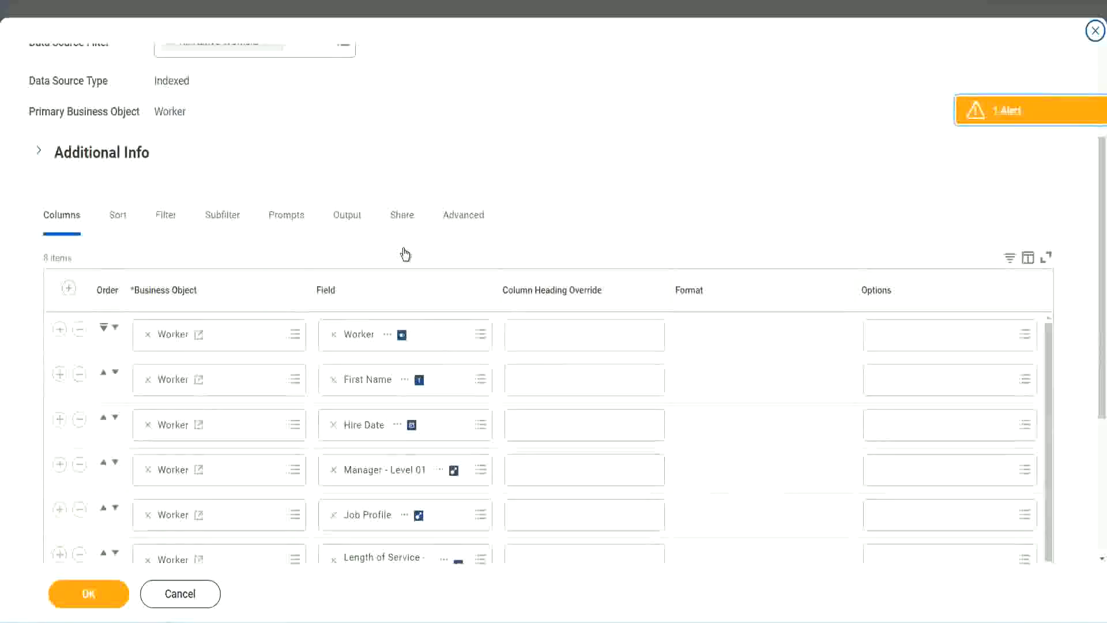
pyautogui.scroll(-2, 403, 252)
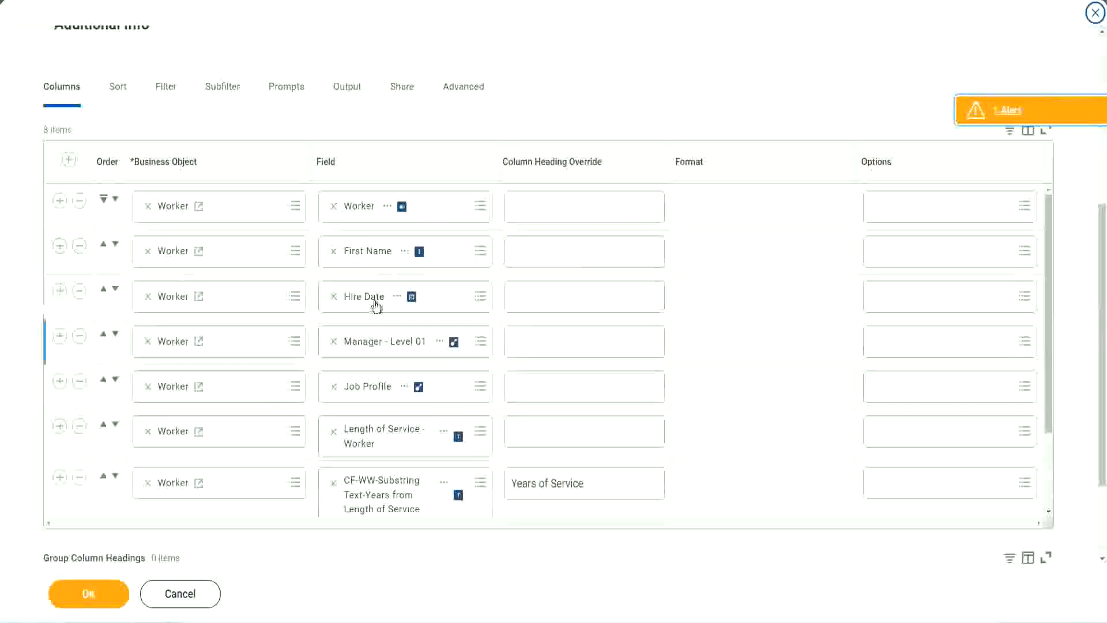
# - Add a Worker column row at the end of the report columns and remove the CF-WW-Substring Text row headed Years of Service
pyautogui.click(59, 477)
pyautogui.scroll(-1, 390, 334)
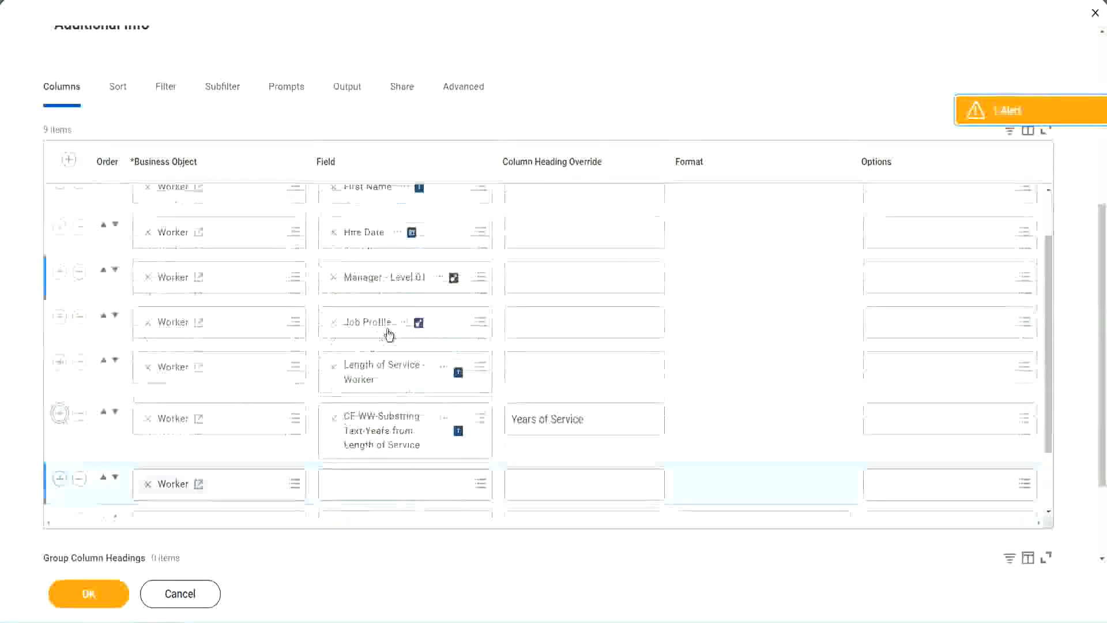
pyautogui.scroll(-4, 390, 334)
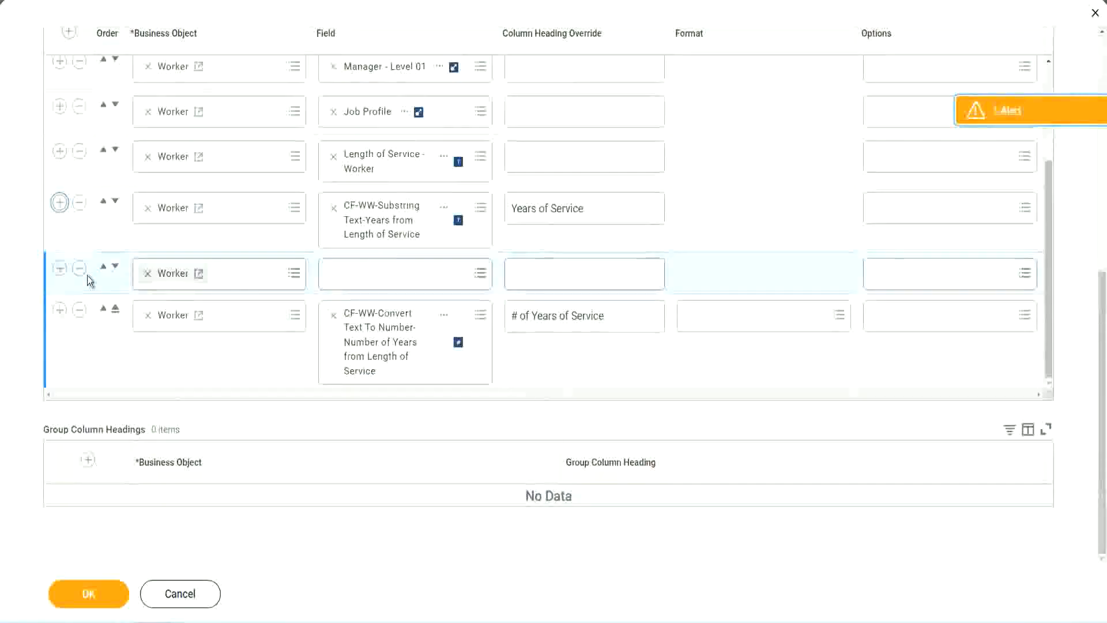
pyautogui.click(116, 267)
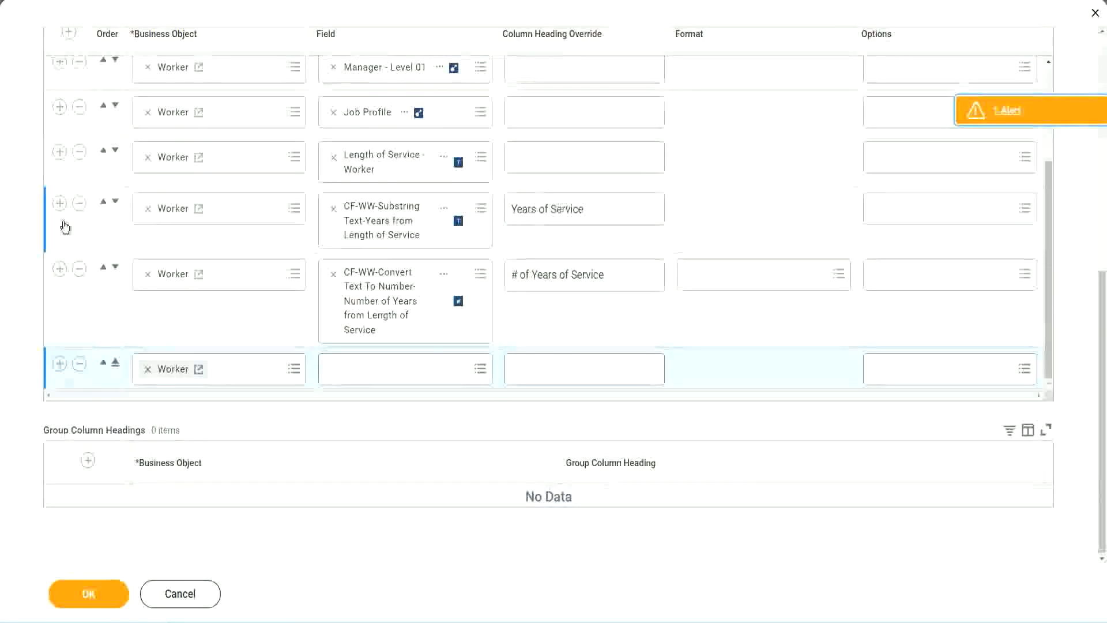
pyautogui.click(80, 205)
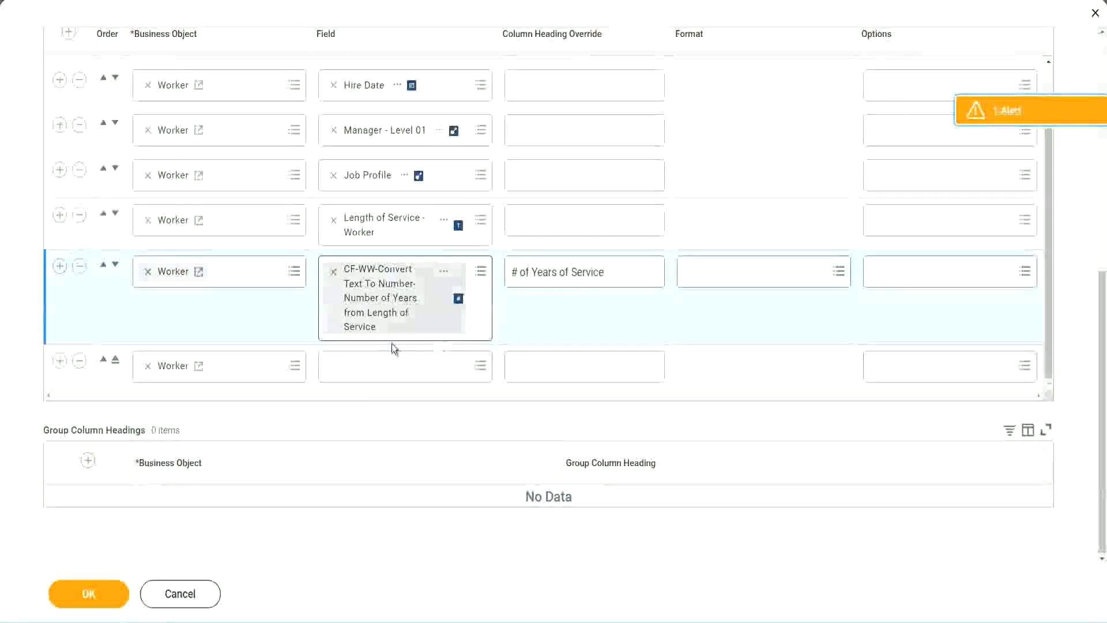
# - Set the new column's field to CF-WW-Eval Exp-Derive Experience Bands from Years of Service and its heading override to Experience Bands
pyautogui.click(362, 370)
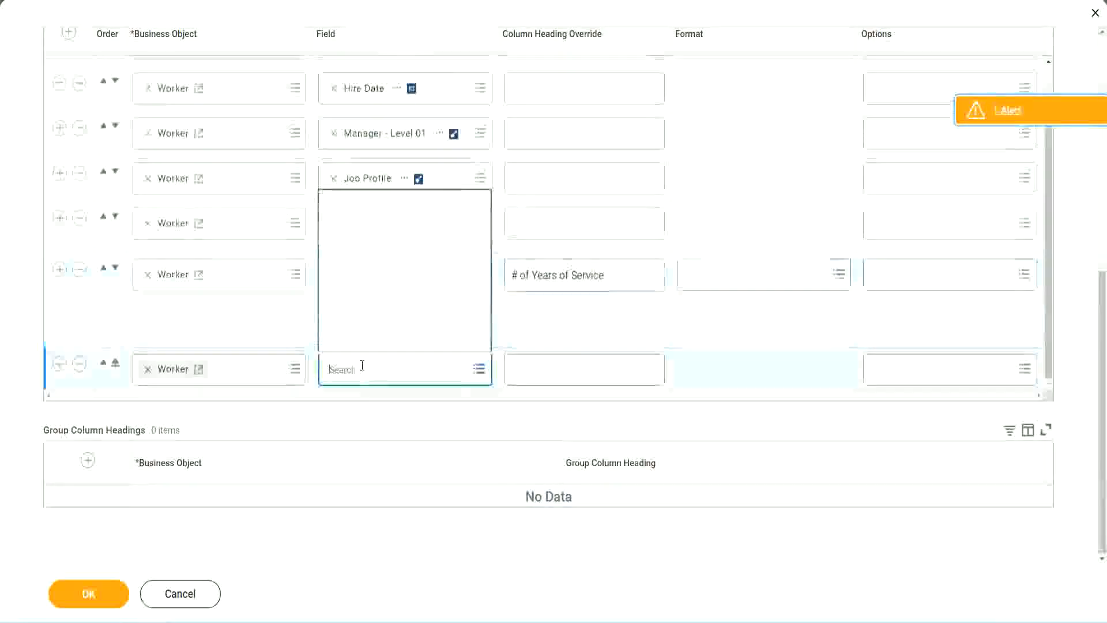
pyautogui.hotkey('ctrl', 'v')
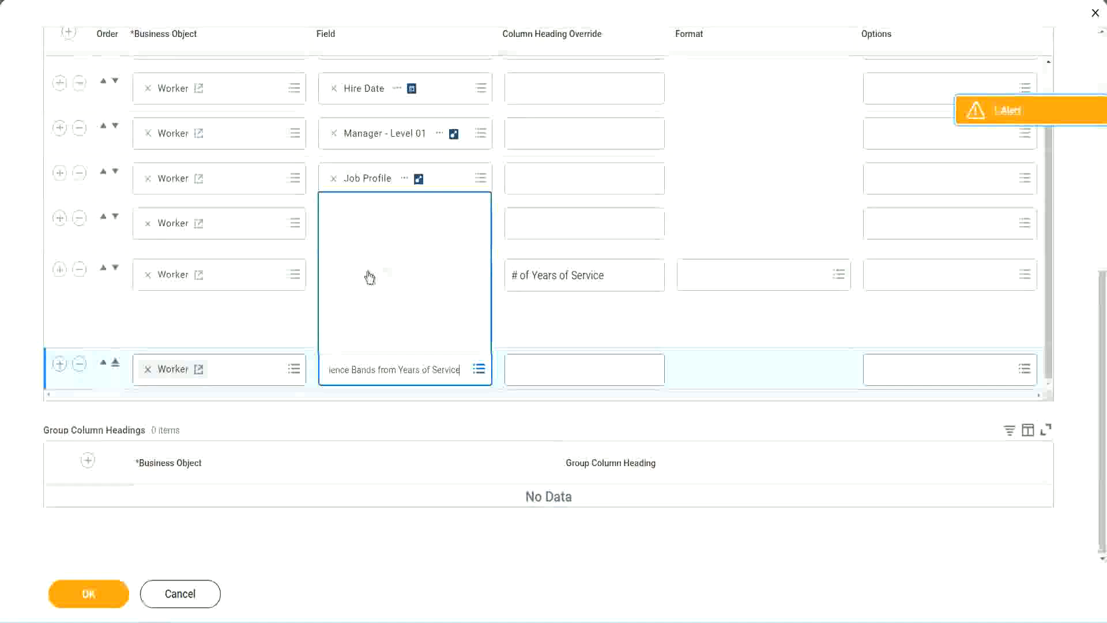
pyautogui.click(564, 332)
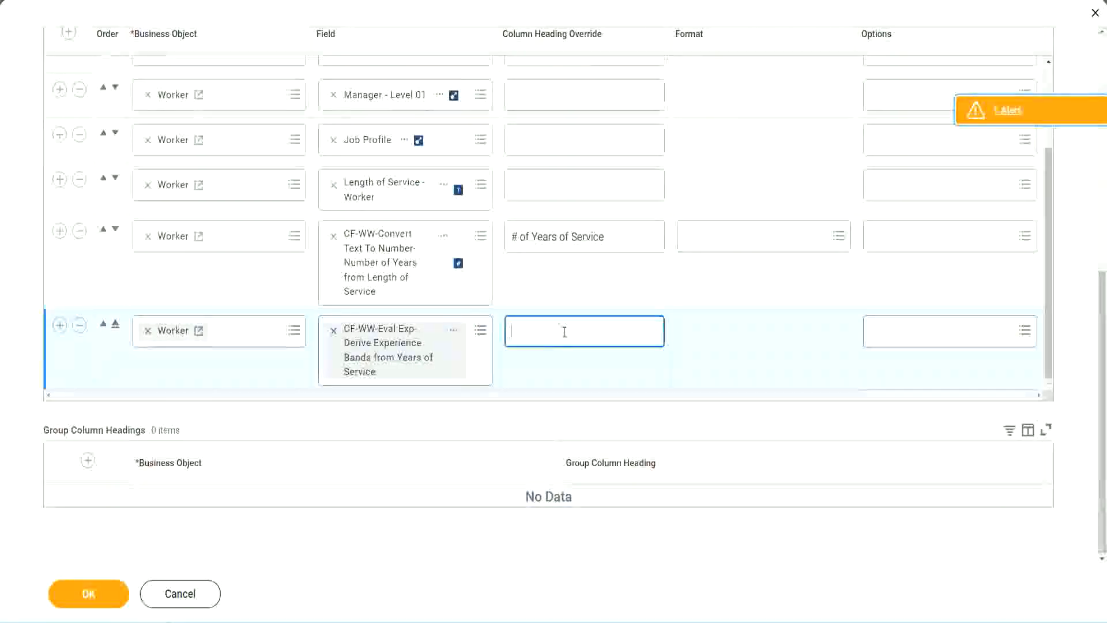
pyautogui.write('Exper')
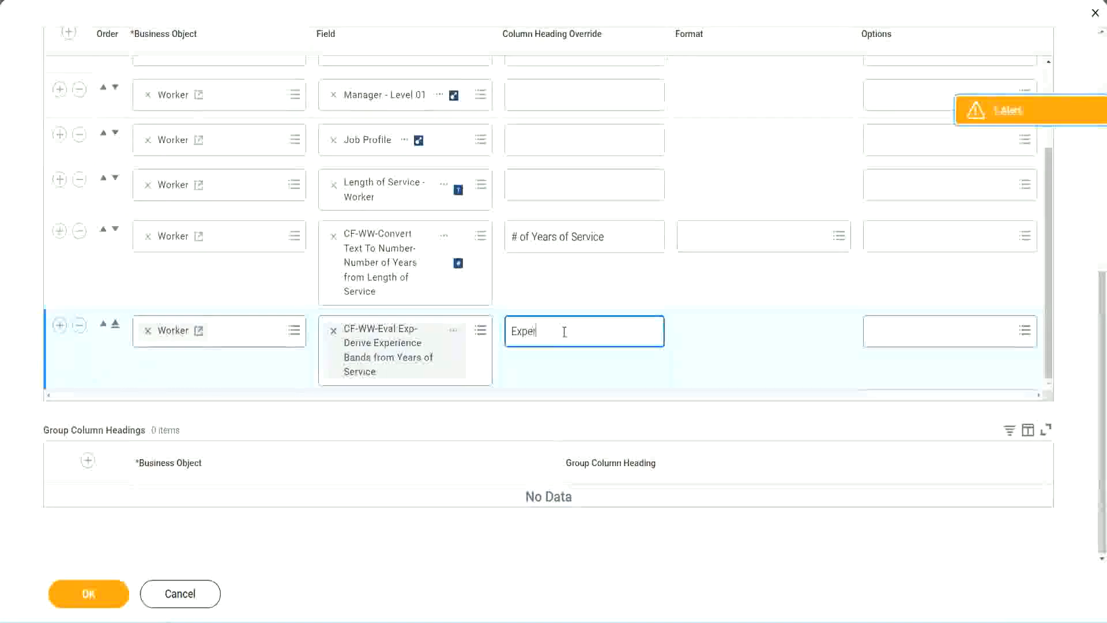
pyautogui.write('ience B')
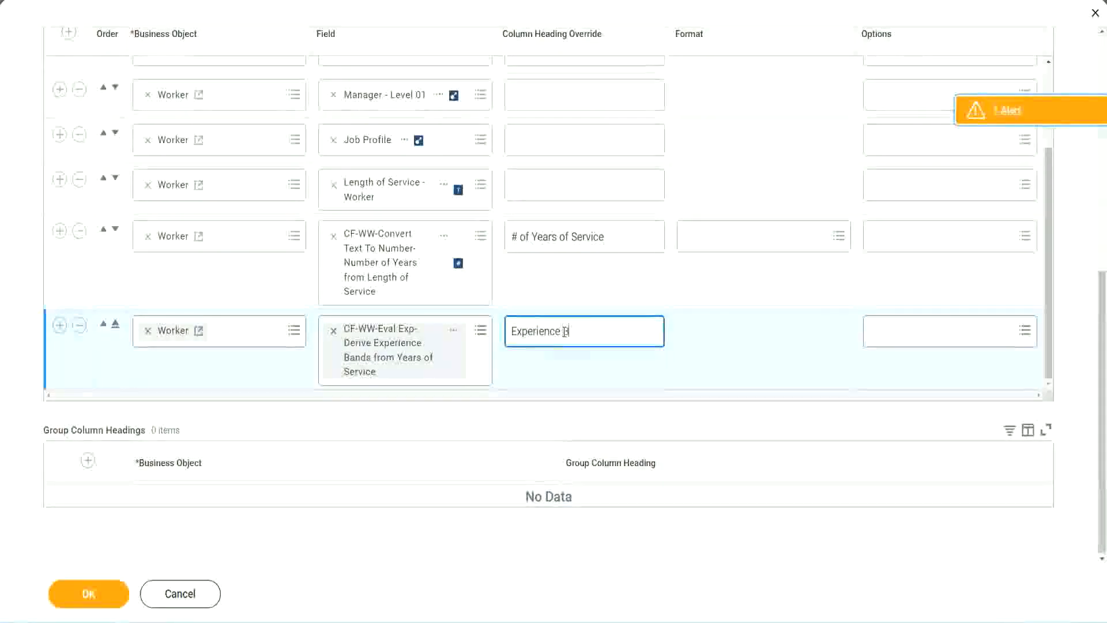
pyautogui.write('ands')
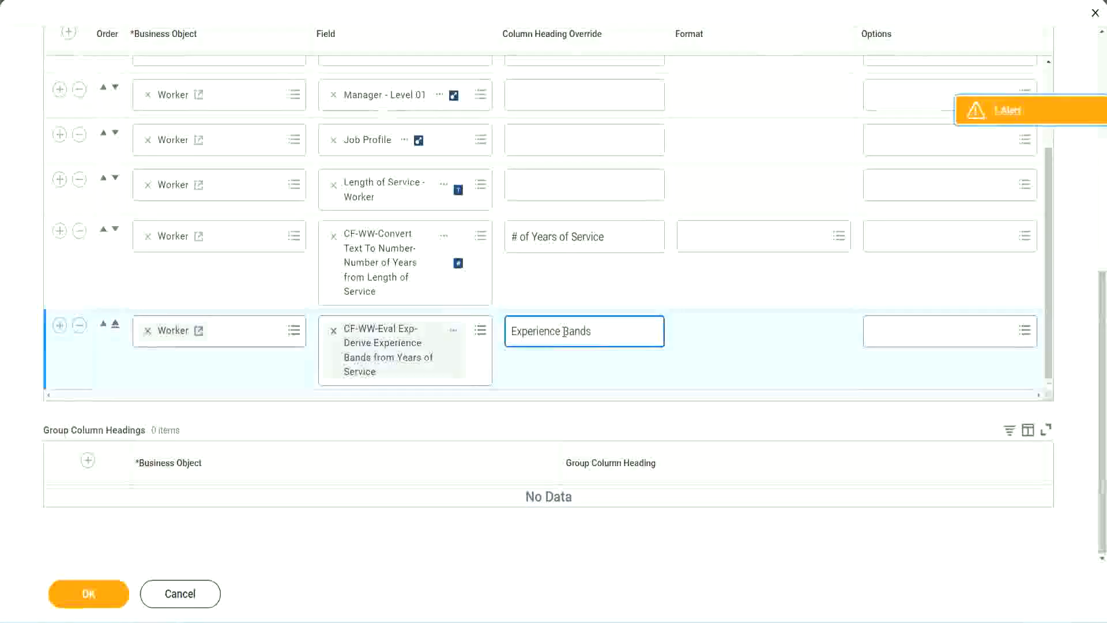
# - Save the report's column changes and run WW Employee Details with the worker and employee type prompts left blank
pyautogui.click(106, 594)
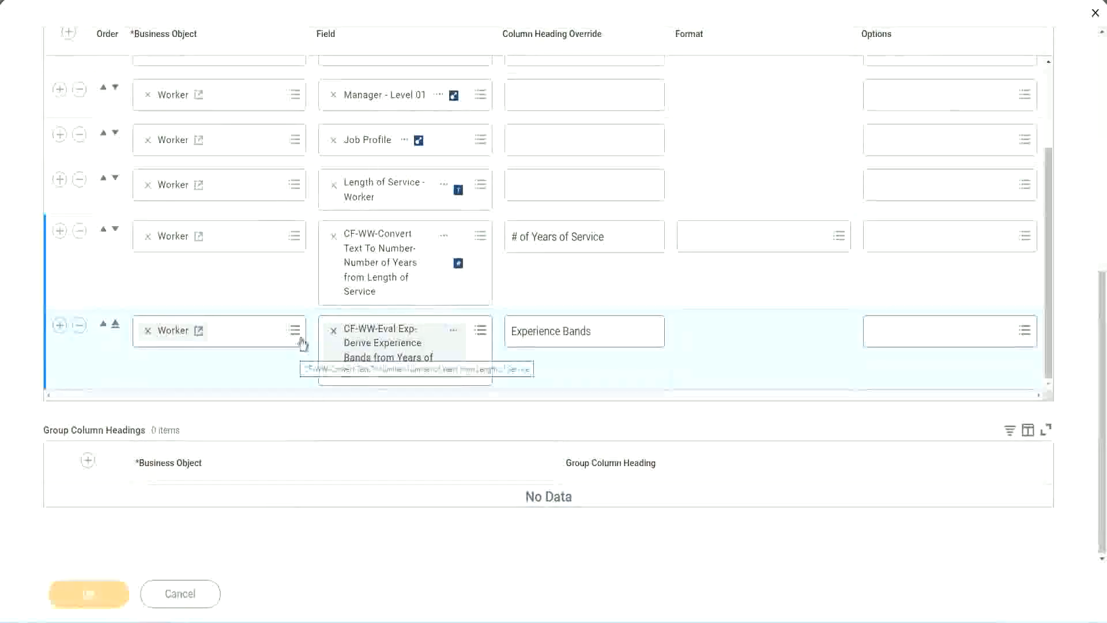
pyautogui.scroll(-5, 319, 410)
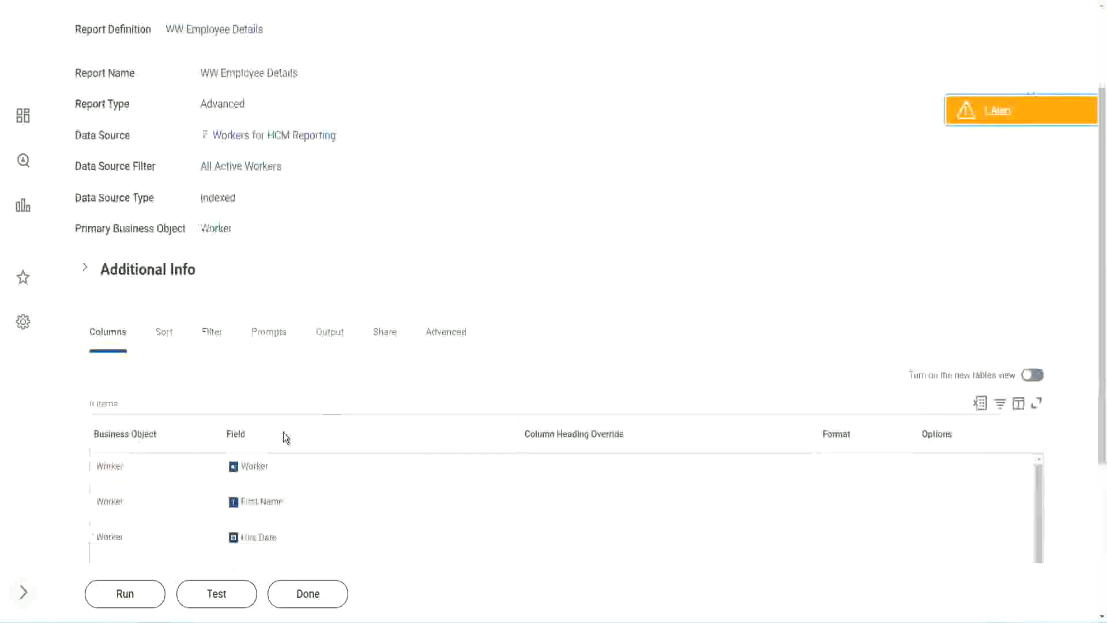
pyautogui.click(124, 593)
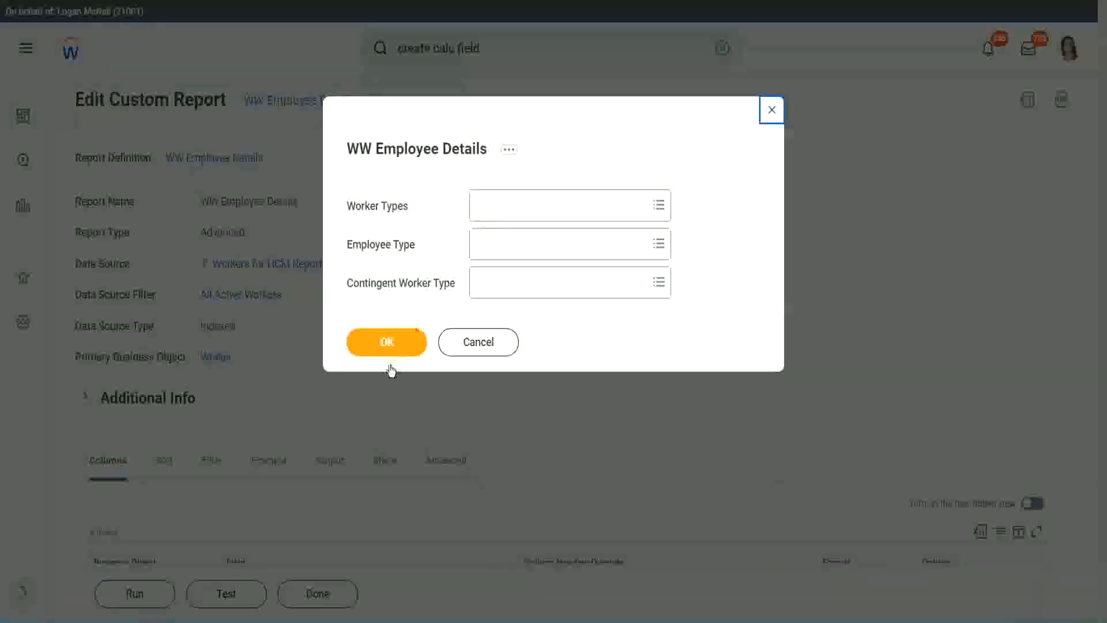
pyautogui.click(407, 341)
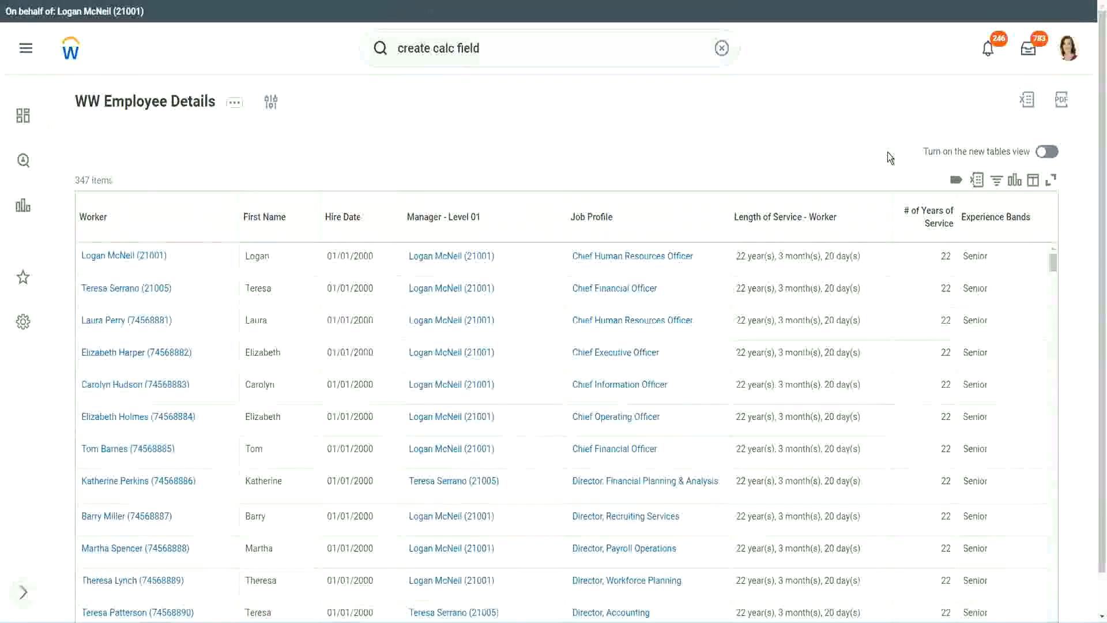
# - Check the first worker's years of service against the 16 - 30 years Senior band in the Notepad++ notes
pyautogui.scroll(-1, 888, 153)
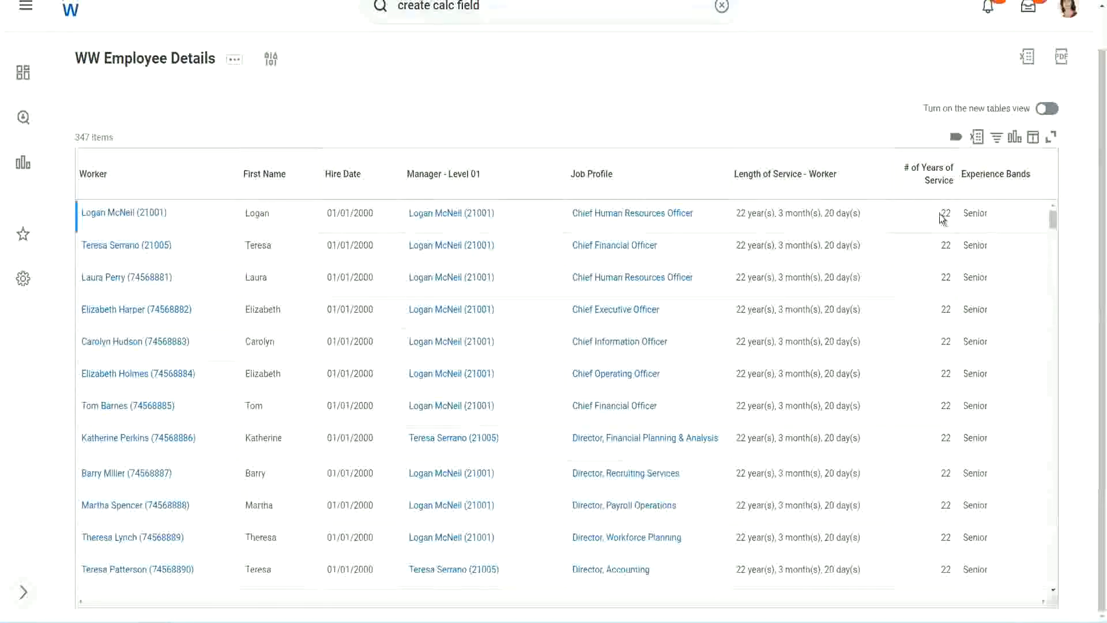
pyautogui.doubleClick(950, 214)
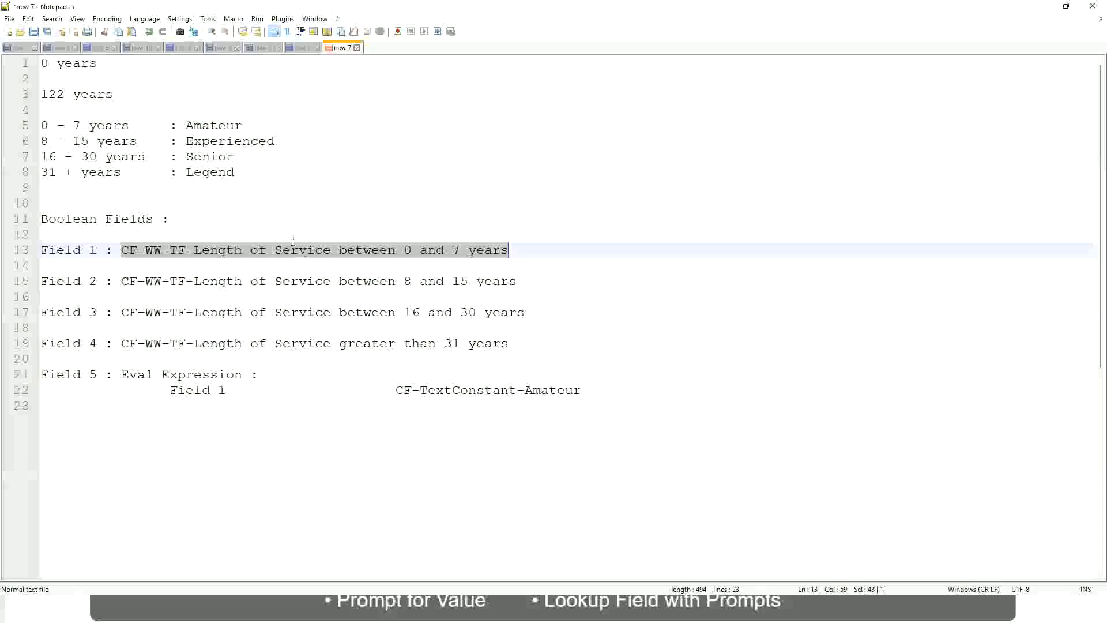
pyautogui.click(231, 203)
pyautogui.click(189, 155)
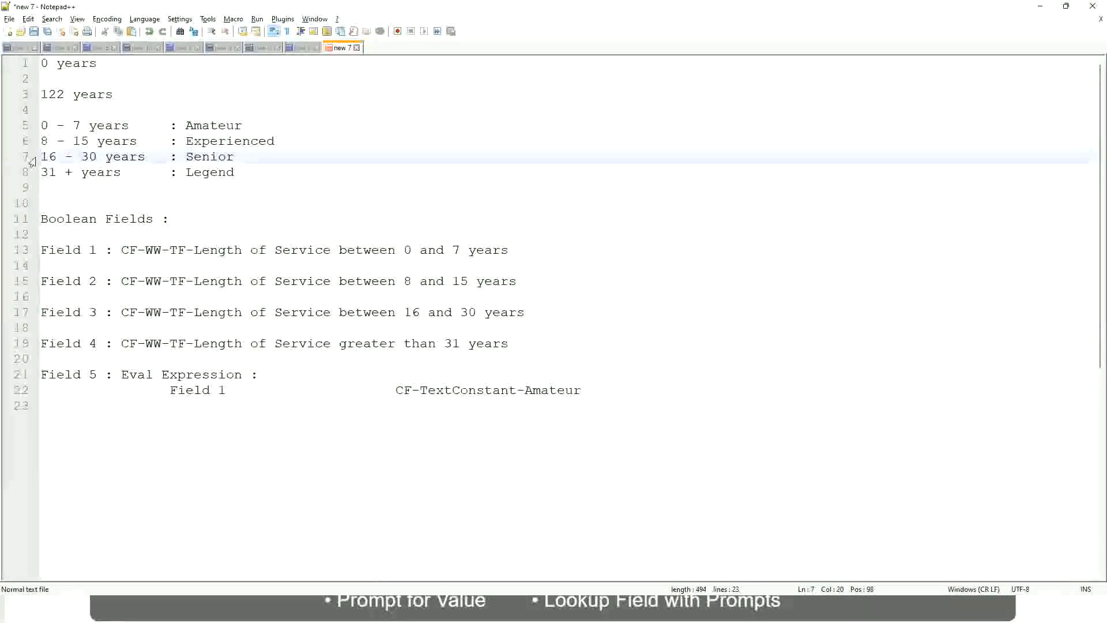
pyautogui.moveTo(40, 158); pyautogui.dragTo(105, 158)
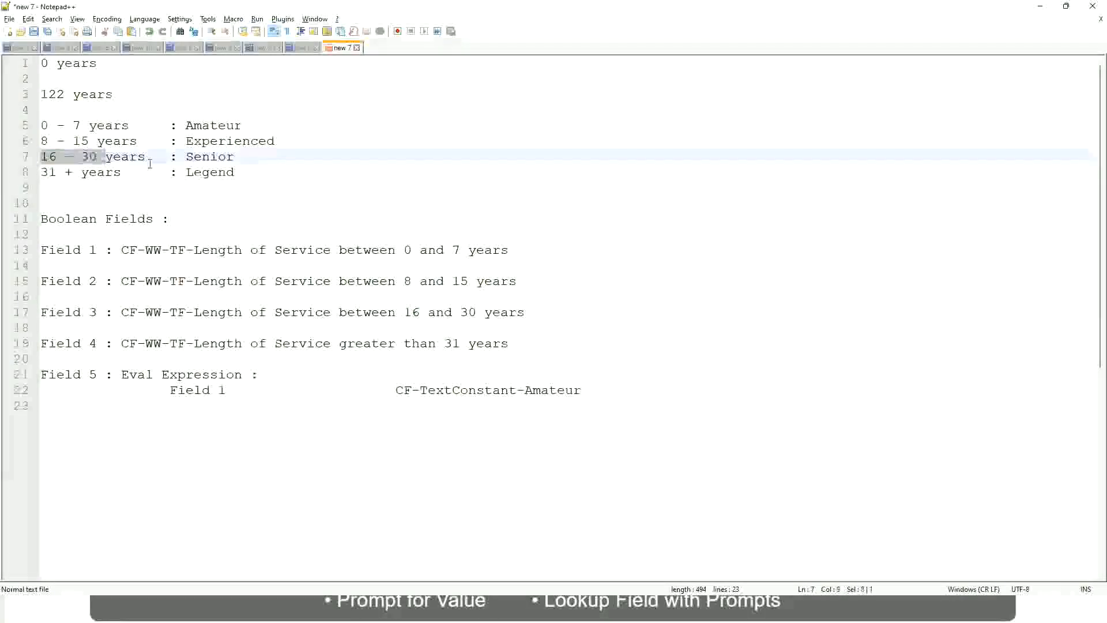
pyautogui.doubleClick(203, 161)
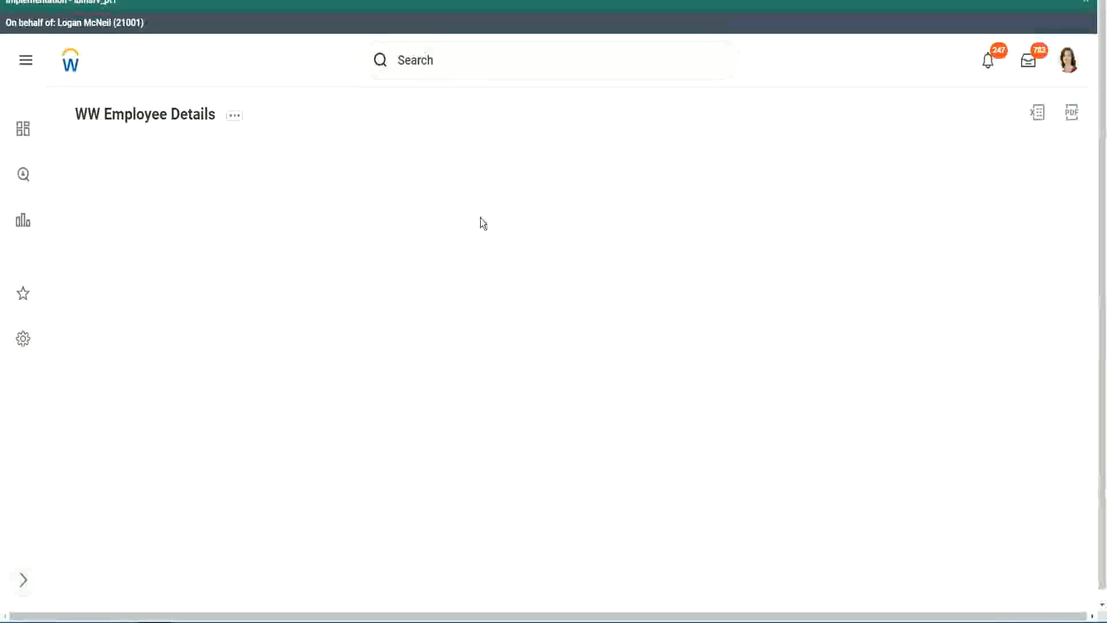
# - Return to the Workday report and examine the # of Years of Service and Experience Bands values across the worker rows
pyautogui.scroll(-2, 952, 348)
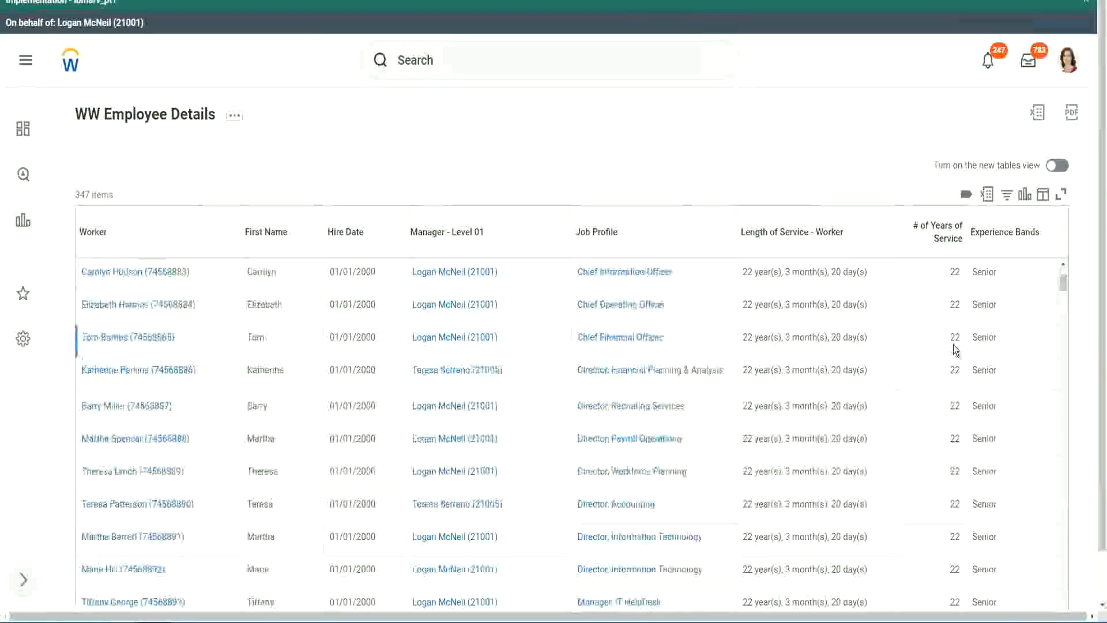
pyautogui.scroll(-5, 955, 349)
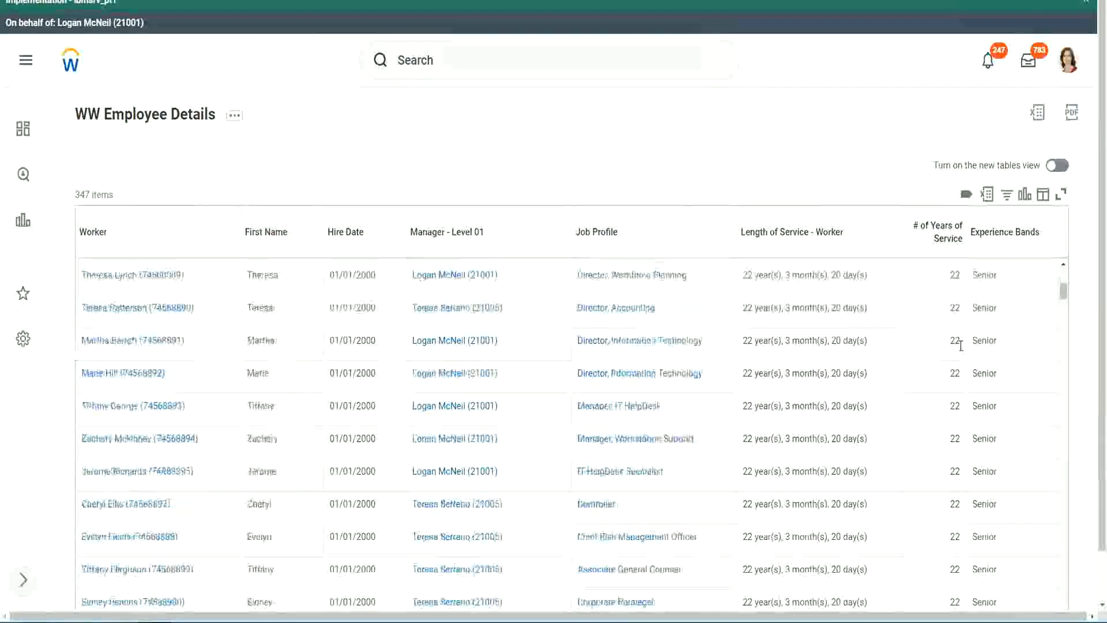
pyautogui.scroll(-5, 964, 382)
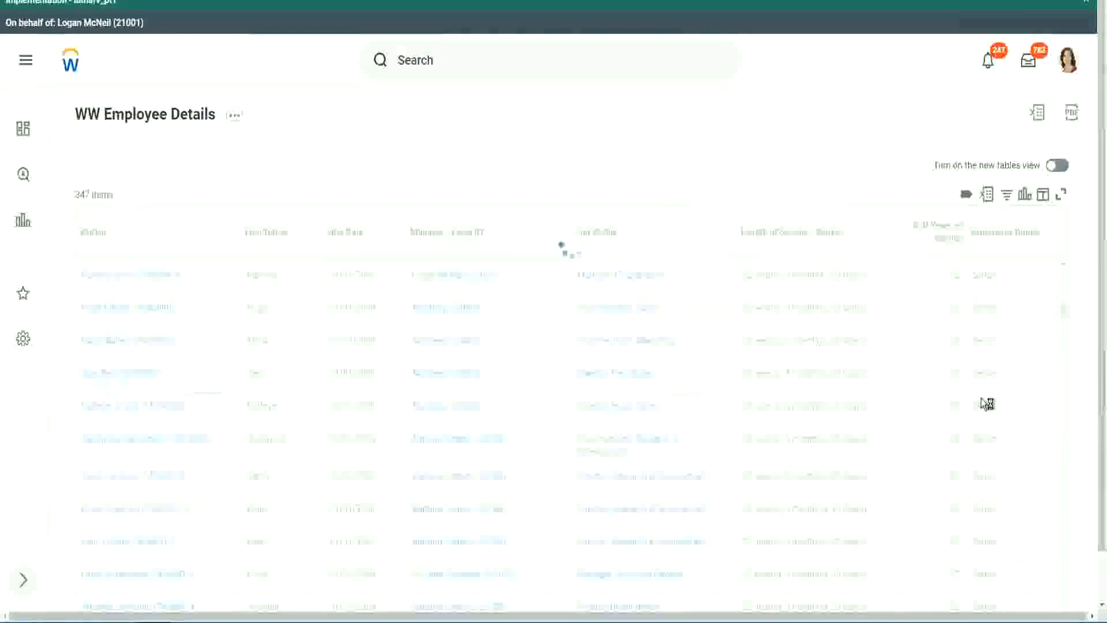
pyautogui.scroll(-1, 981, 399)
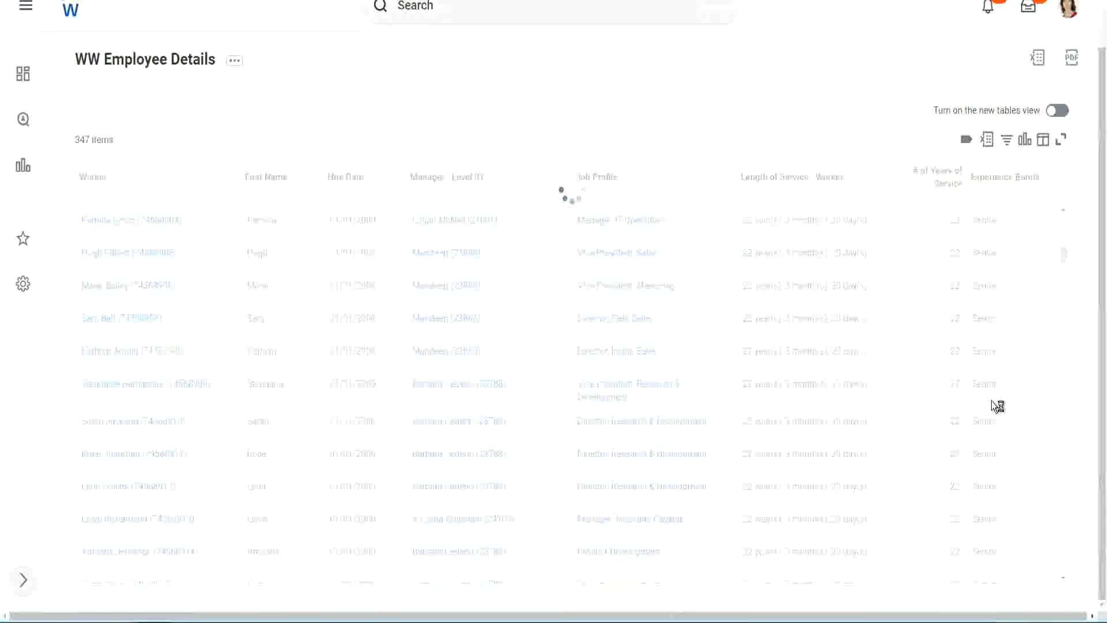
pyautogui.scroll(-5, 1026, 325)
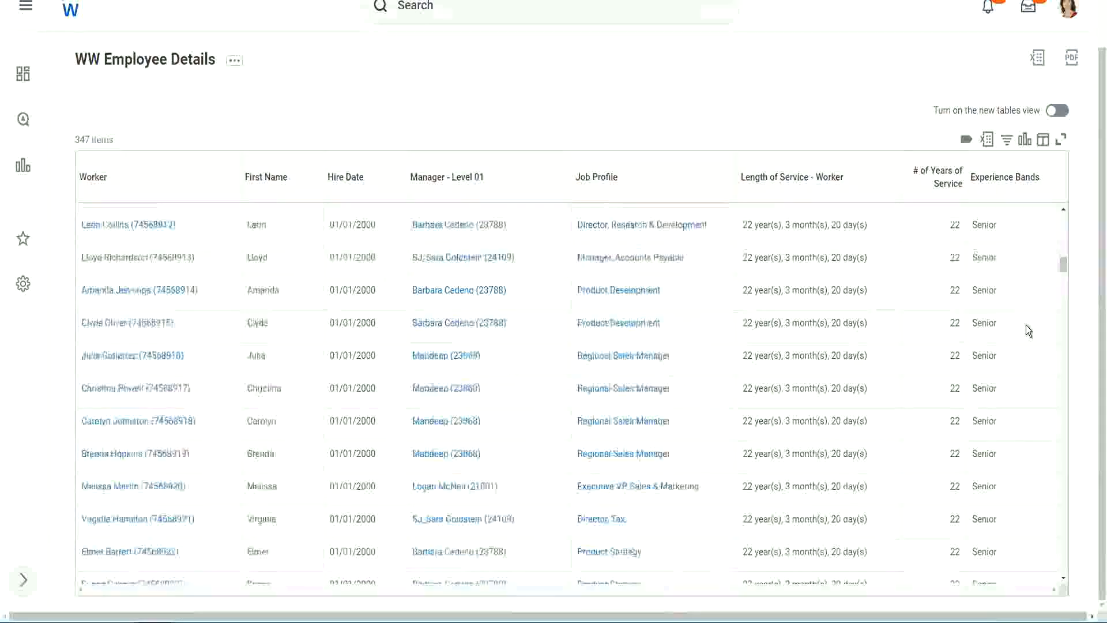
pyautogui.scroll(-4, 1026, 324)
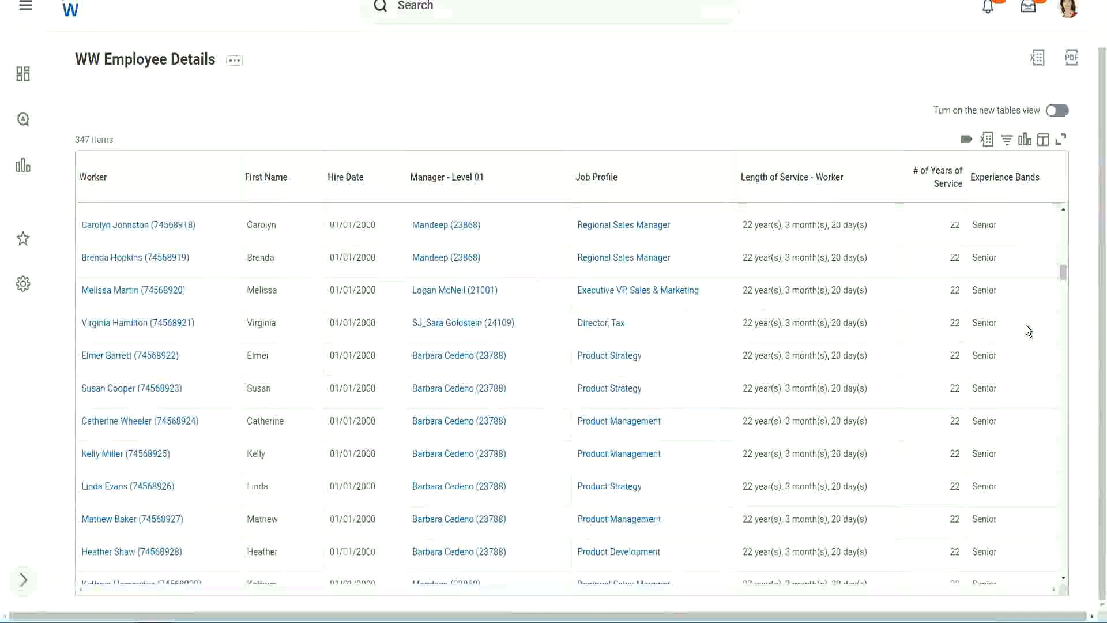
pyautogui.scroll(-10, 1025, 324)
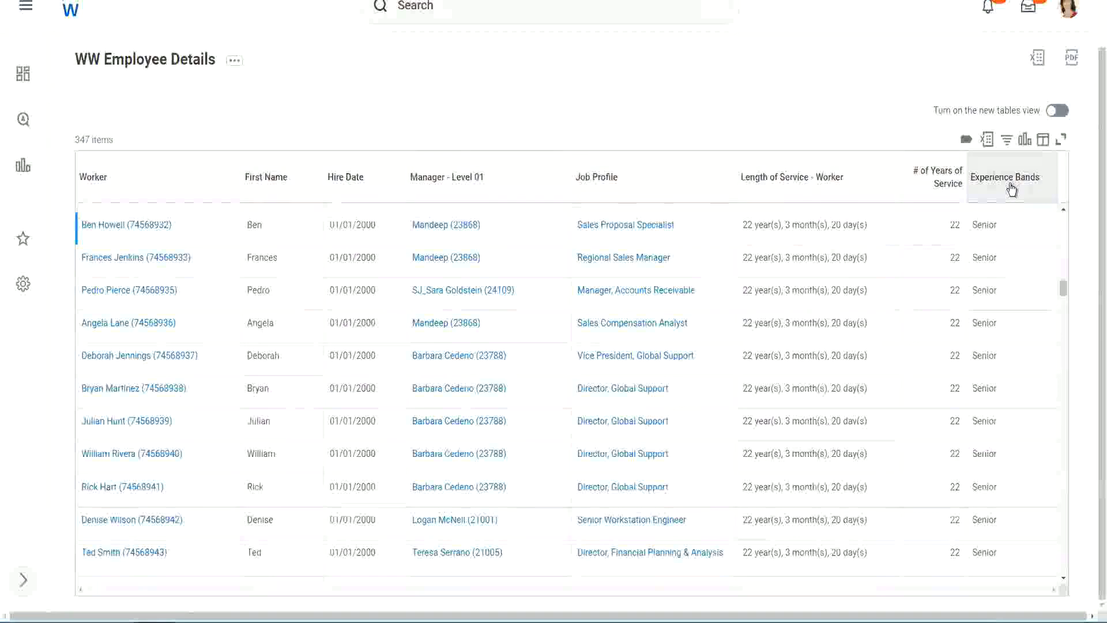
# - Filter the report's Experience Bands column to values containing Amateur
pyautogui.click(1011, 189)
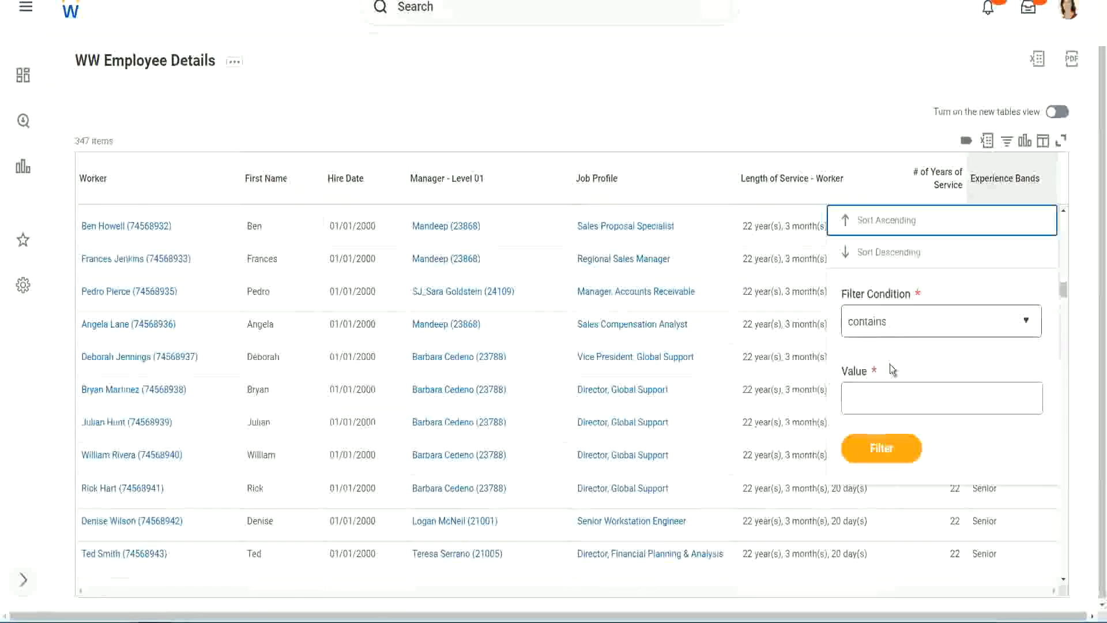
pyautogui.click(877, 387)
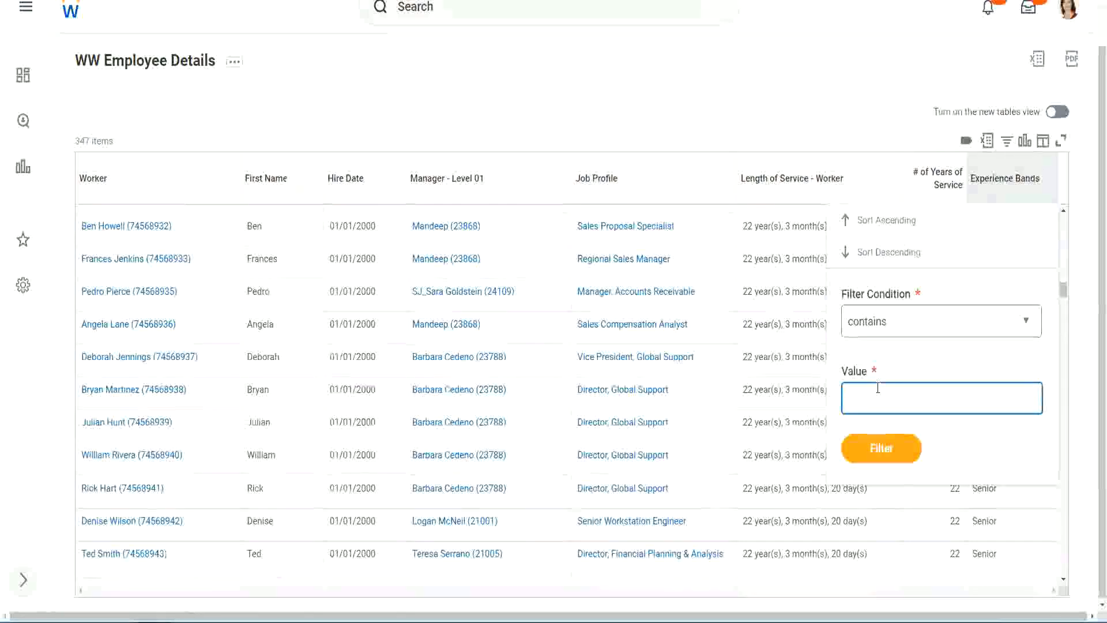
pyautogui.write('Amate')
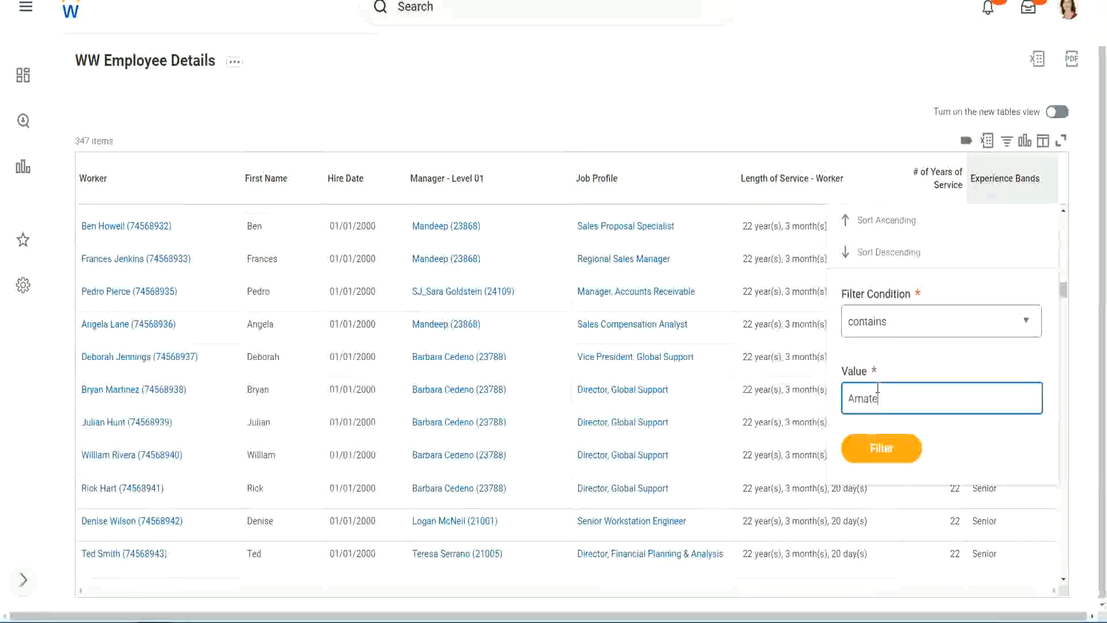
pyautogui.write('ur')
pyautogui.click(873, 454)
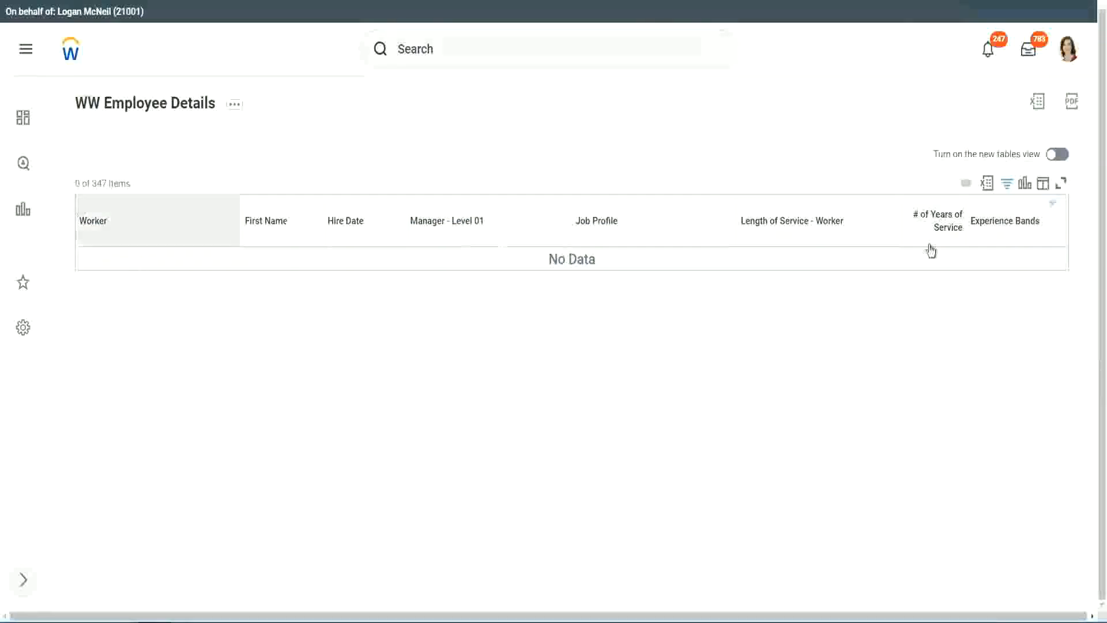
# - Change the Experience Bands filter value to Legend and examine the hire dates and years of service of the listed workers
pyautogui.click(1000, 223)
pyautogui.moveTo(920, 381); pyautogui.dragTo(792, 382)
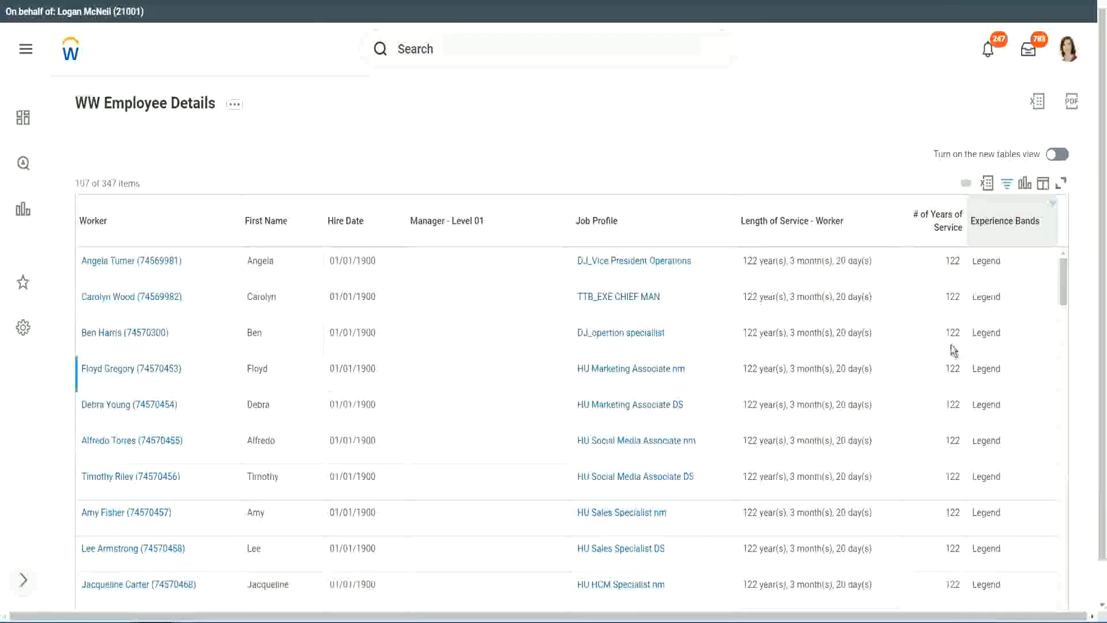
pyautogui.scroll(-20, 949, 345)
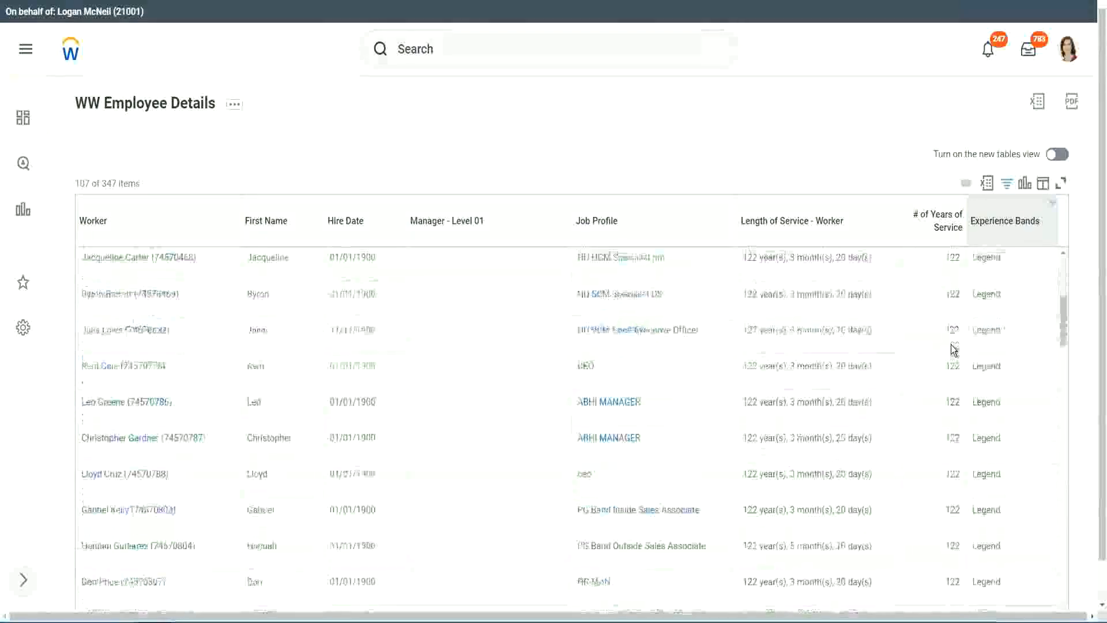
pyautogui.scroll(-3, 950, 344)
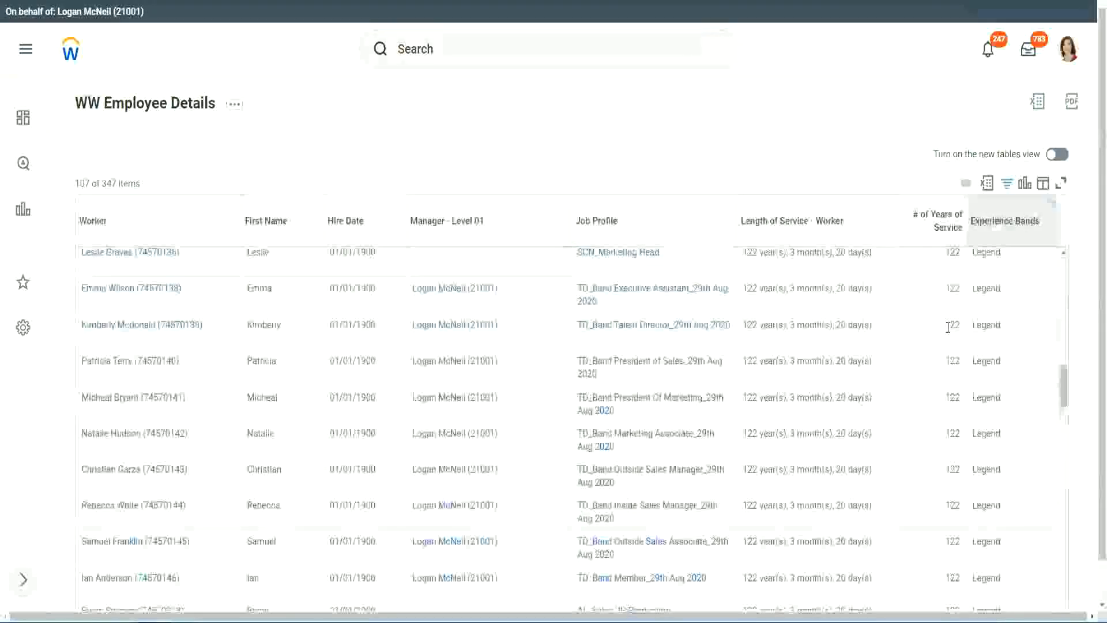
pyautogui.scroll(-10, 949, 329)
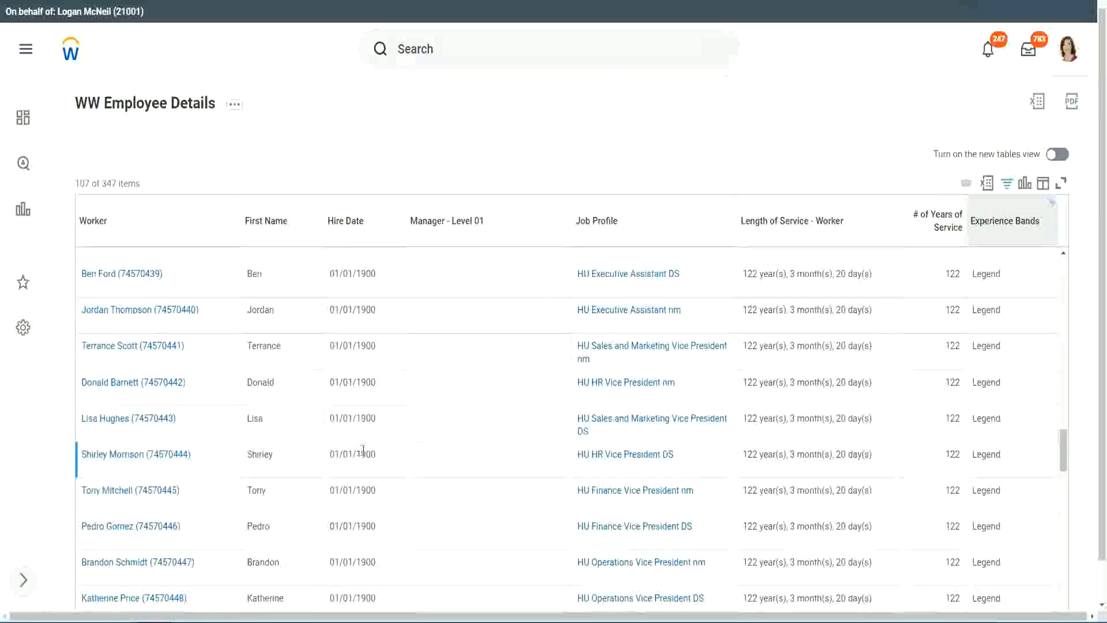
pyautogui.doubleClick(363, 454)
pyautogui.scroll(-5, 942, 433)
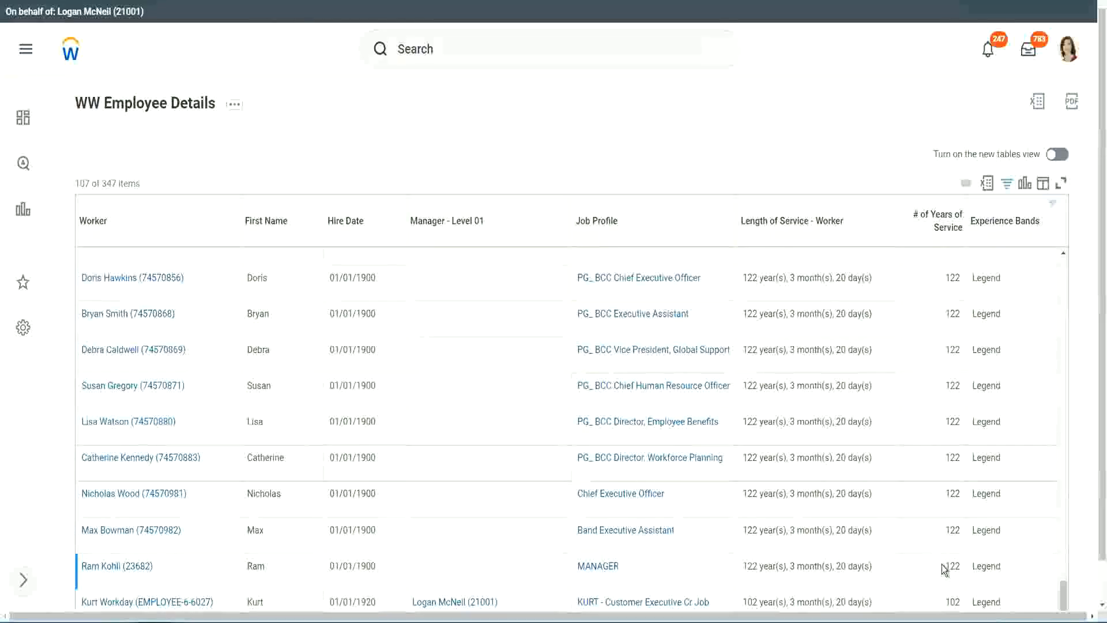
pyautogui.doubleClick(951, 601)
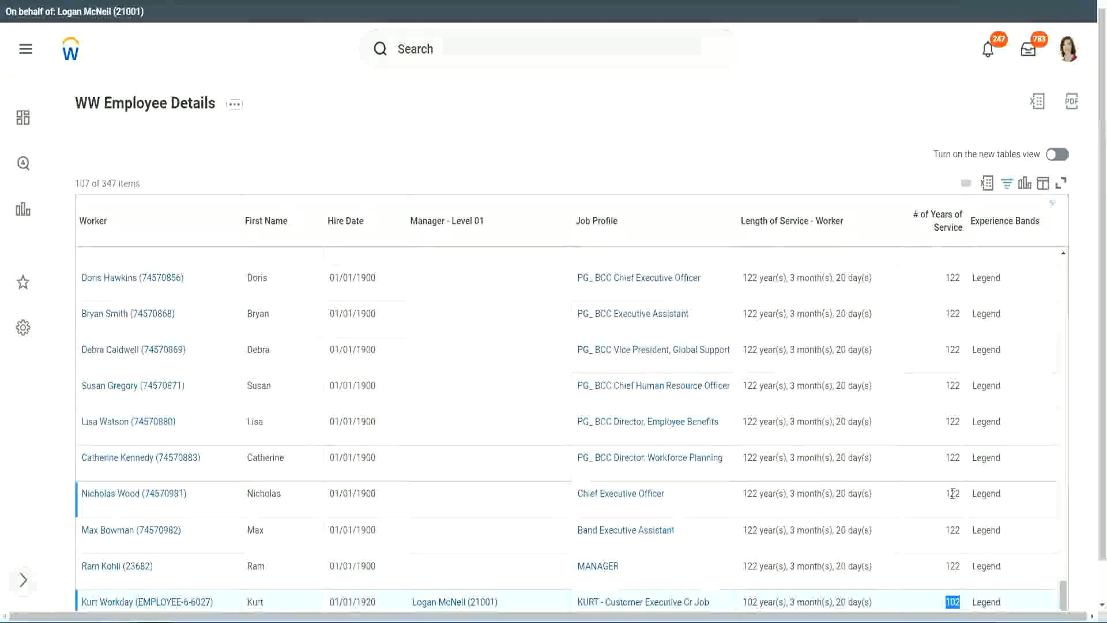
pyautogui.moveTo(952, 493); pyautogui.dragTo(961, 494)
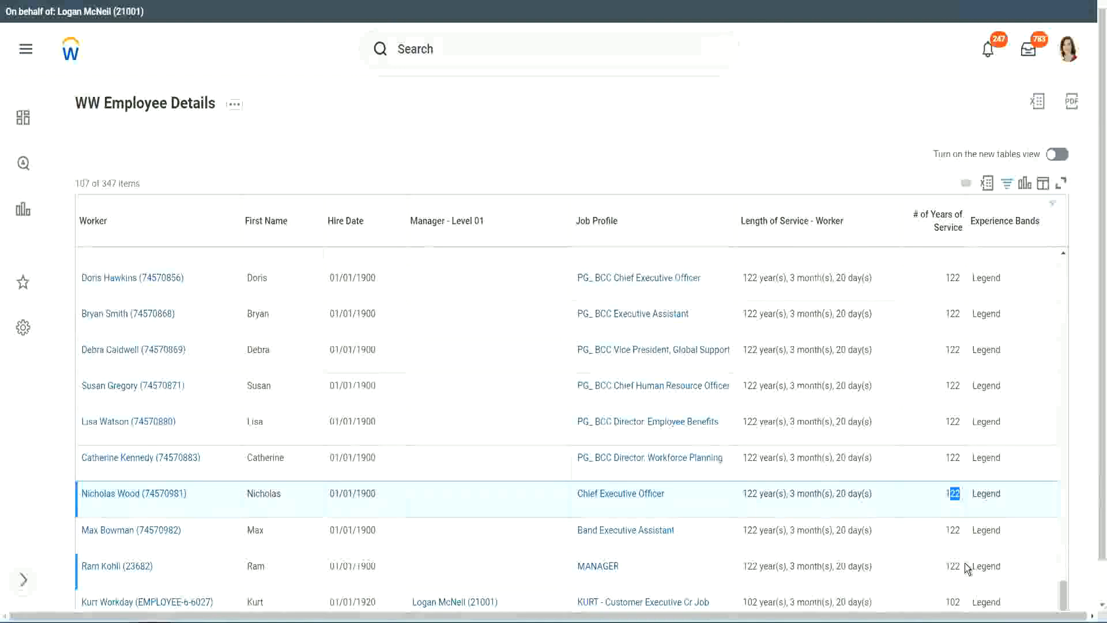
pyautogui.click(929, 458)
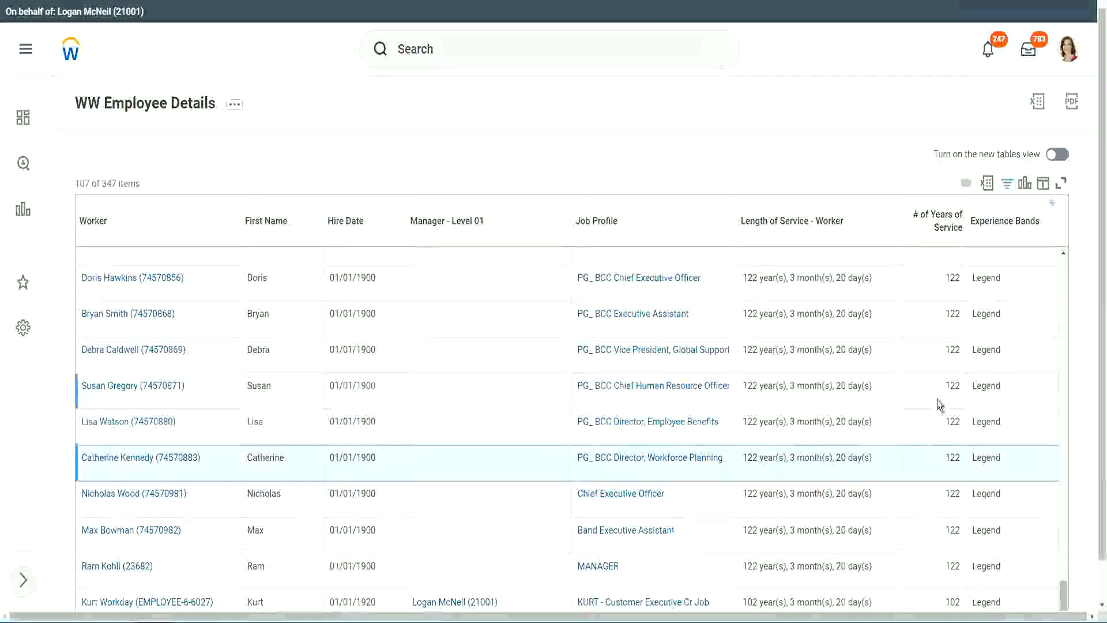
pyautogui.click(925, 305)
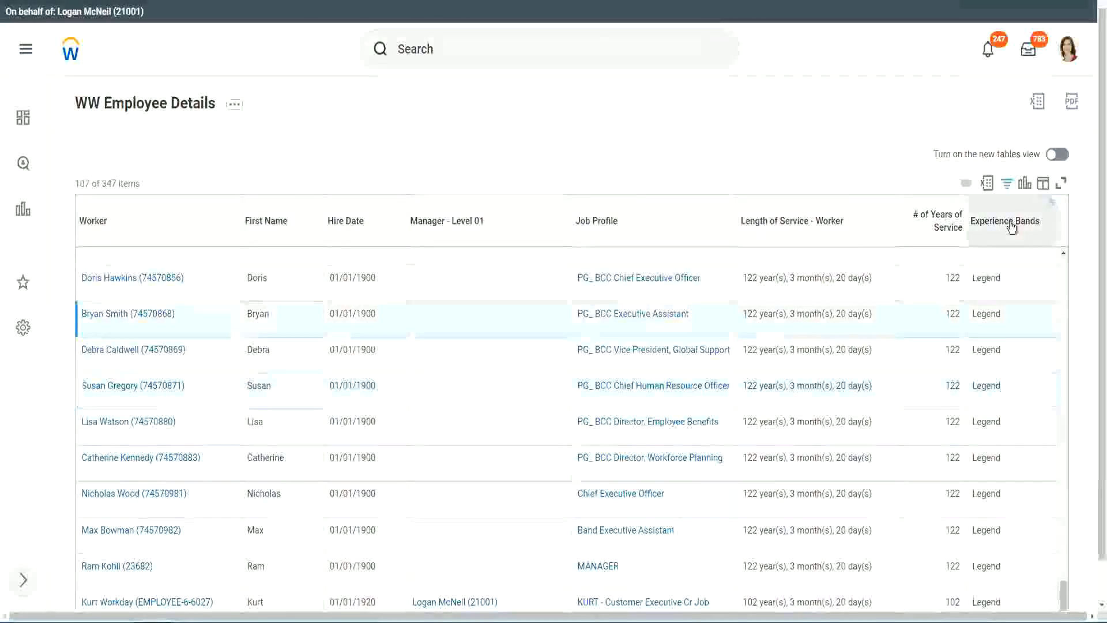
# - Change the Experience Bands filter value to Experienced and apply it
pyautogui.click(1014, 248)
pyautogui.click(903, 443)
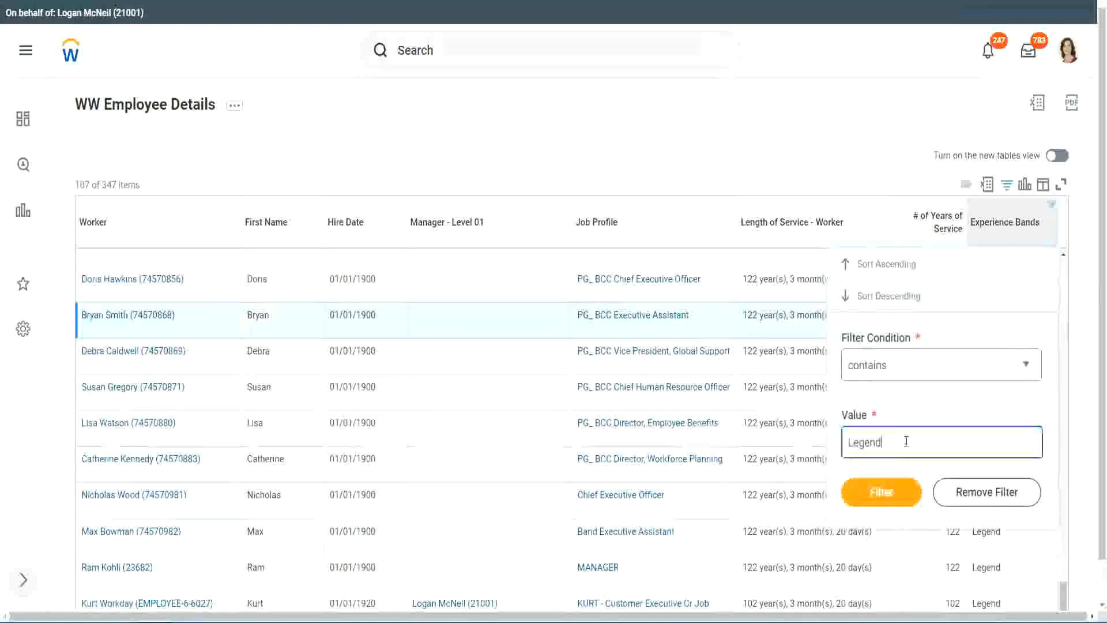
pyautogui.doubleClick(868, 441)
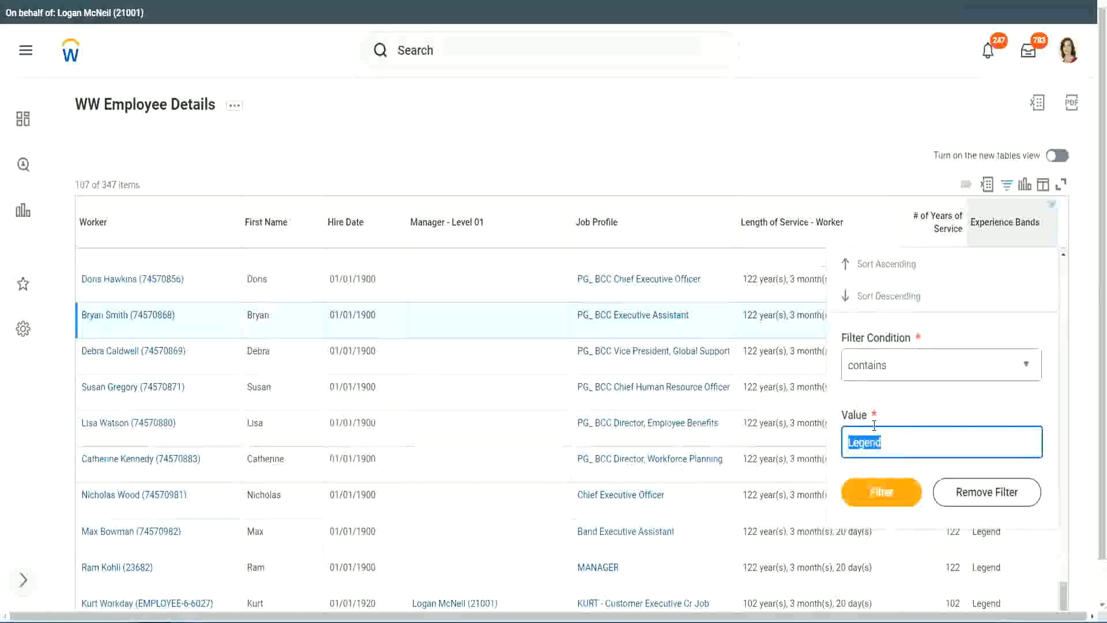
pyautogui.write('Ex')
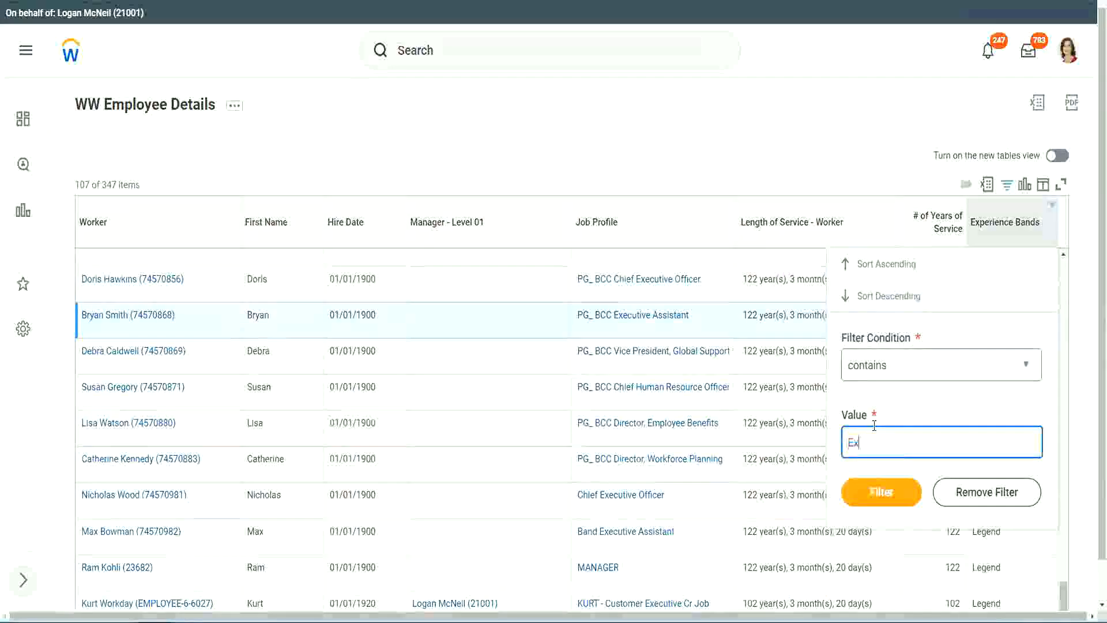
pyautogui.write('perienced')
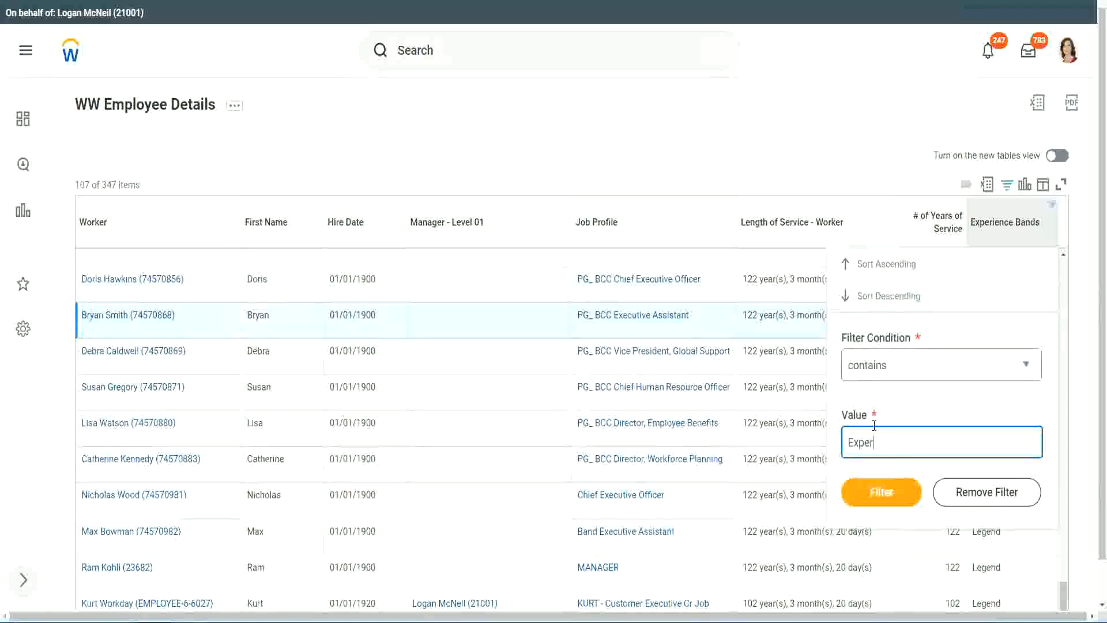
pyautogui.click(880, 499)
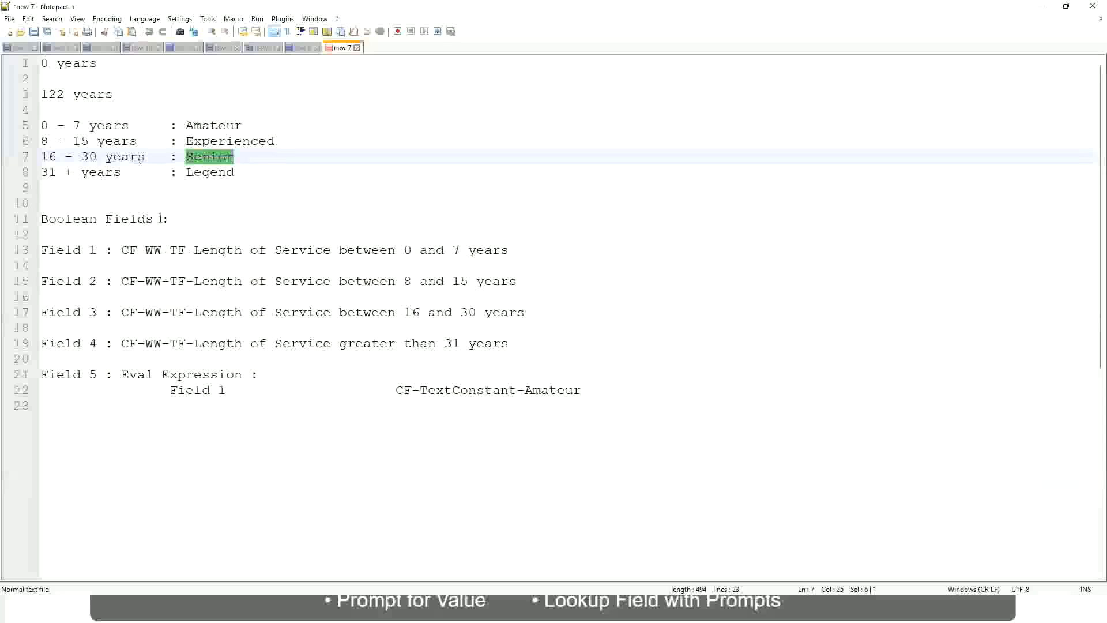
# - Switch to the Notepad++ notes and check the 8 - 15 years range defined for the Experienced band
pyautogui.moveTo(49, 142); pyautogui.dragTo(89, 143)
pyautogui.click(89, 142)
pyautogui.click(127, 142)
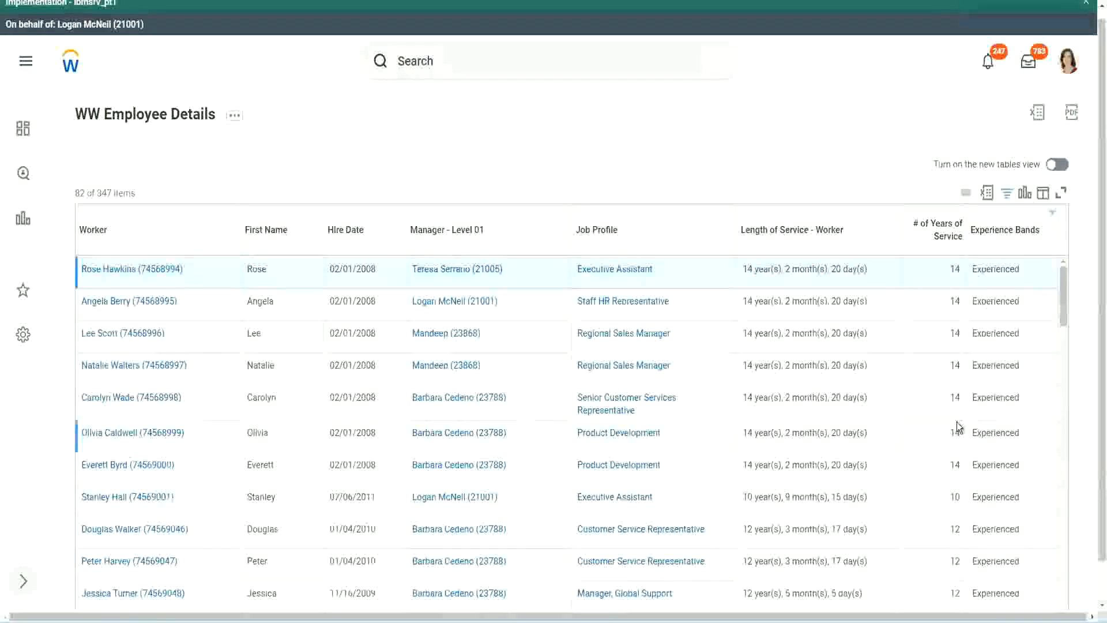
# - Return to the filtered Workday report and compare the Experienced workers' years of service with the 8 - 15 years range
pyautogui.scroll(-4, 958, 426)
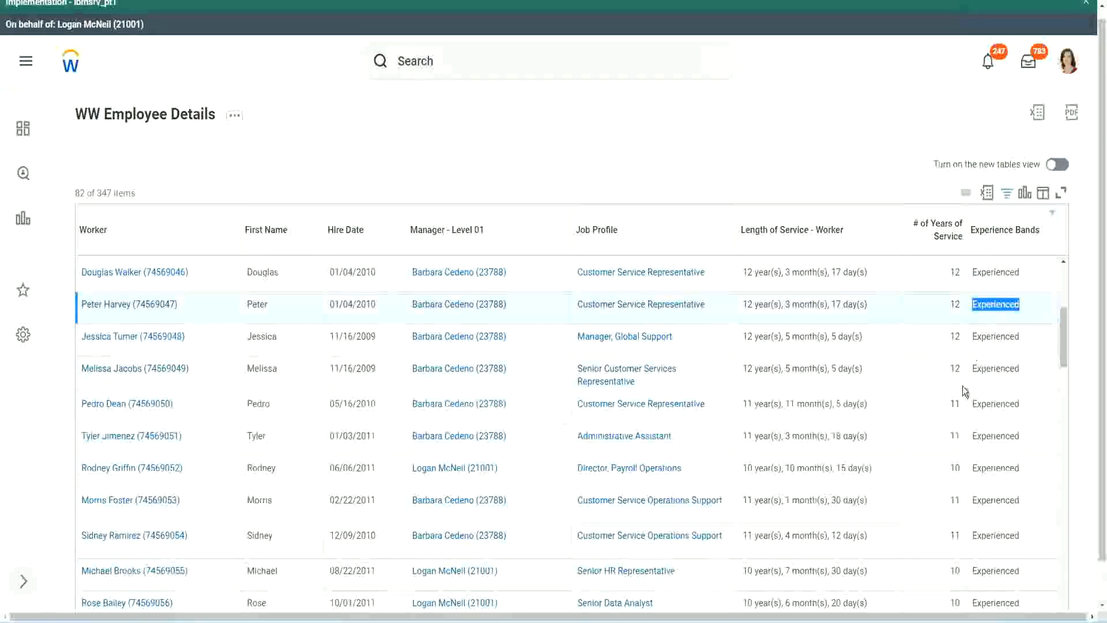
pyautogui.scroll(-2, 960, 398)
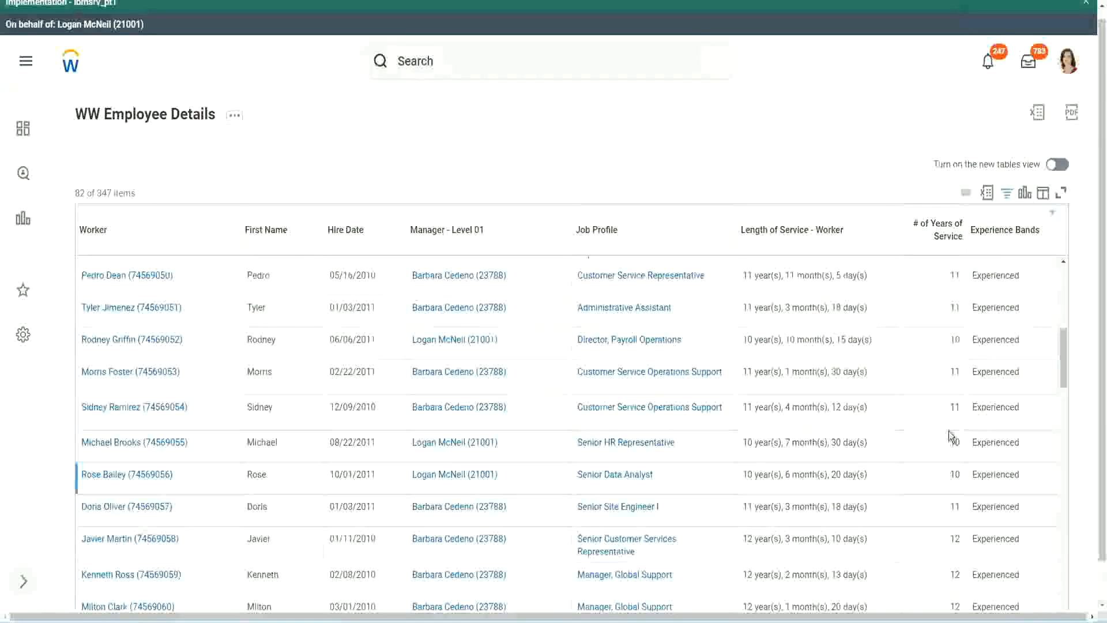
pyautogui.click(956, 408)
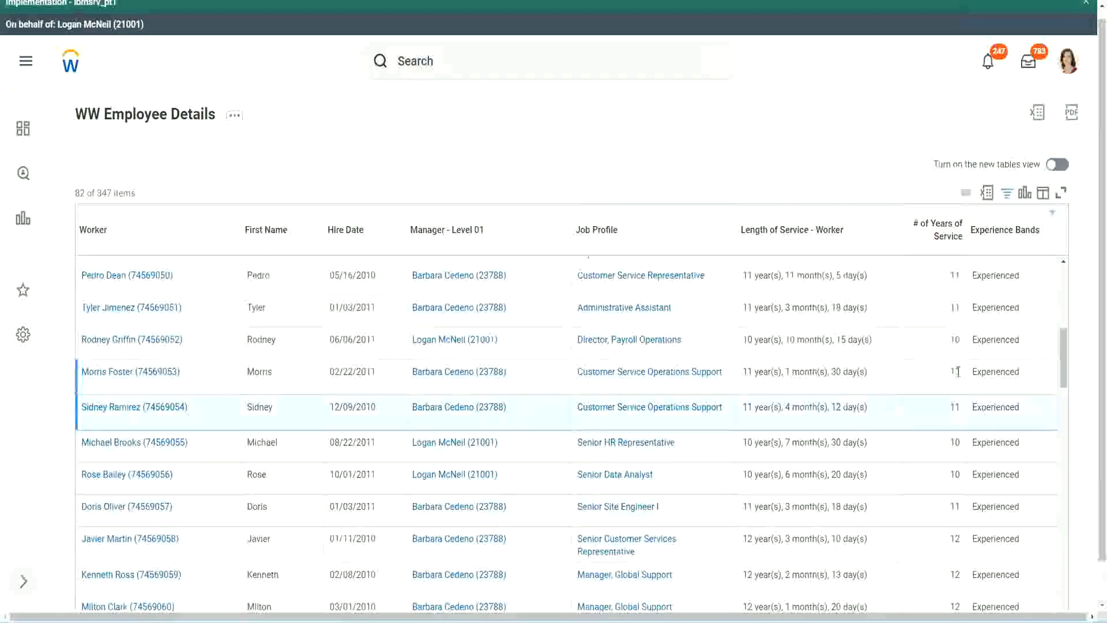
pyautogui.click(1008, 370)
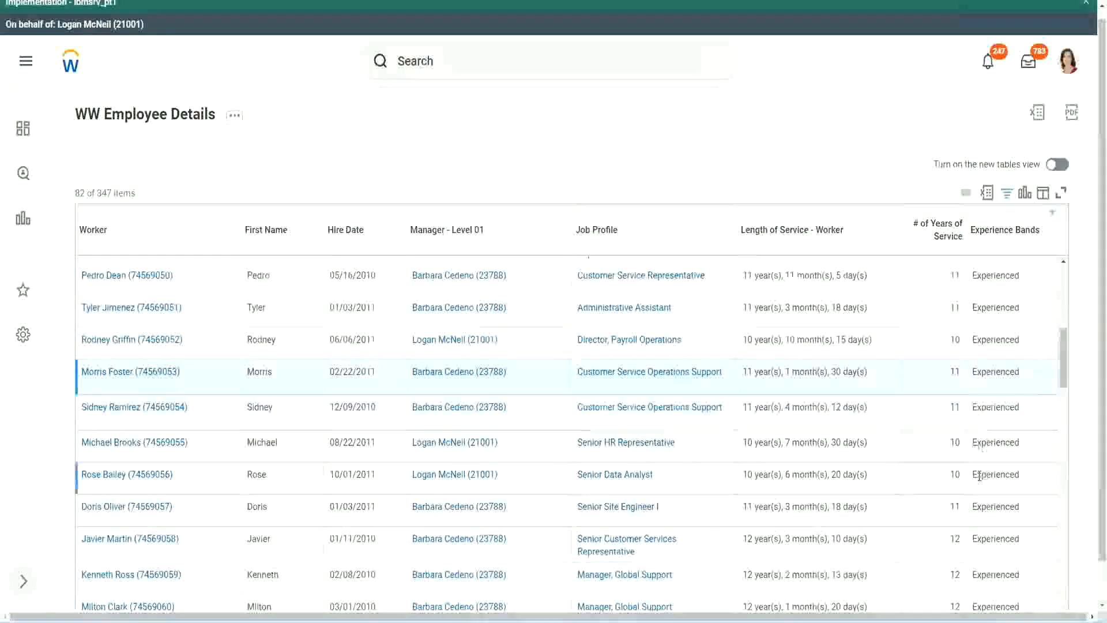
pyautogui.scroll(-10, 979, 476)
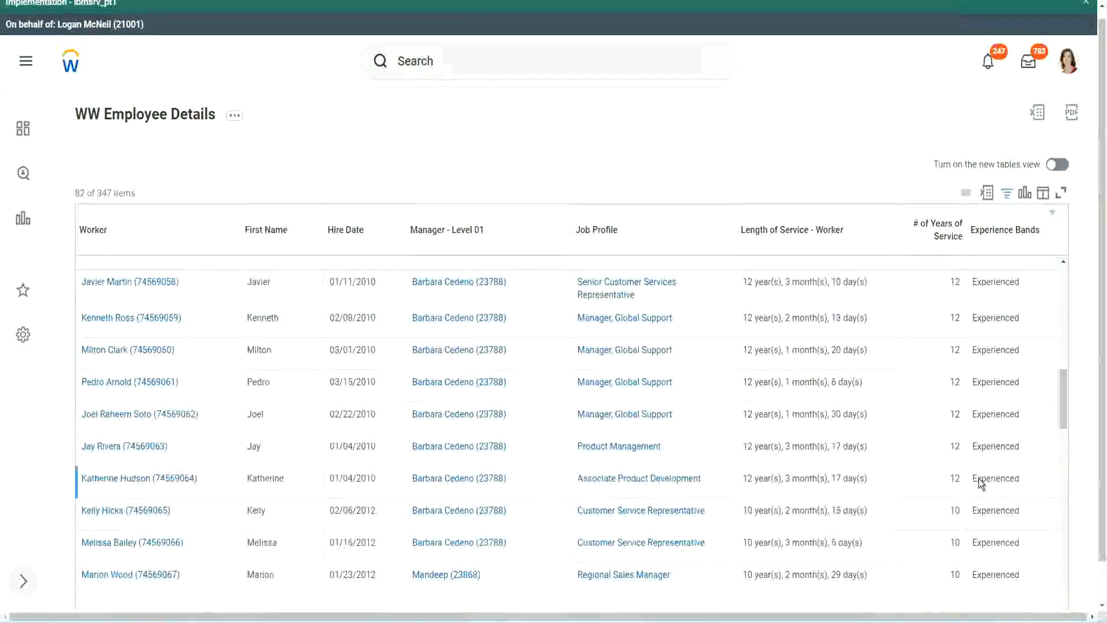